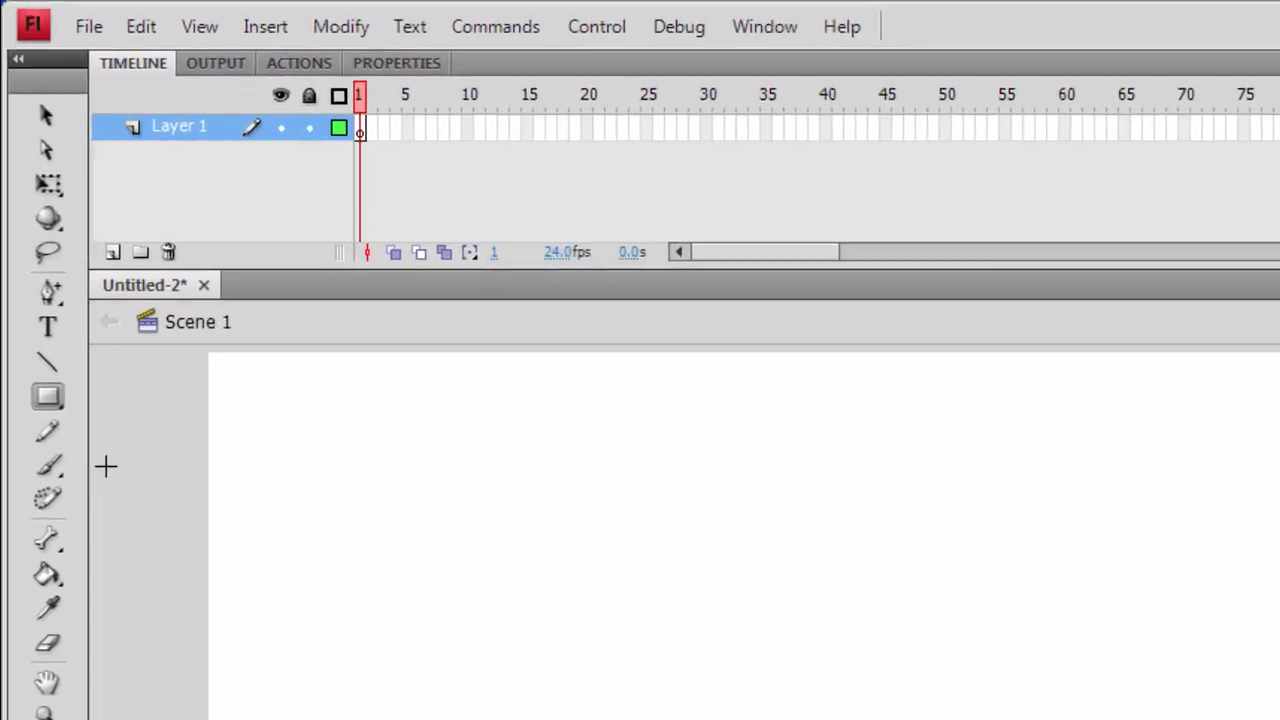
- Draw a borderless green #339966 rectangle across the full width of the stage, leaving white space above and a narrow strip below
click(38, 311)
click(129, 319)
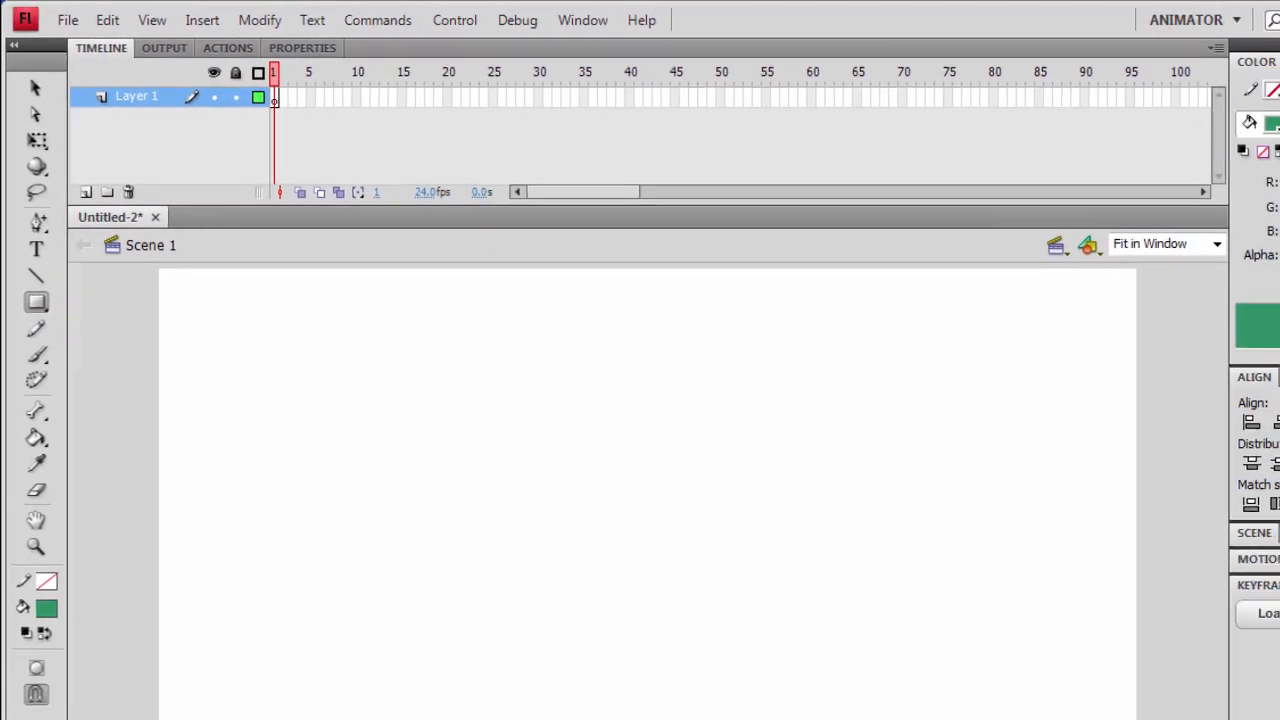
drag(140, 656, 937, 392)
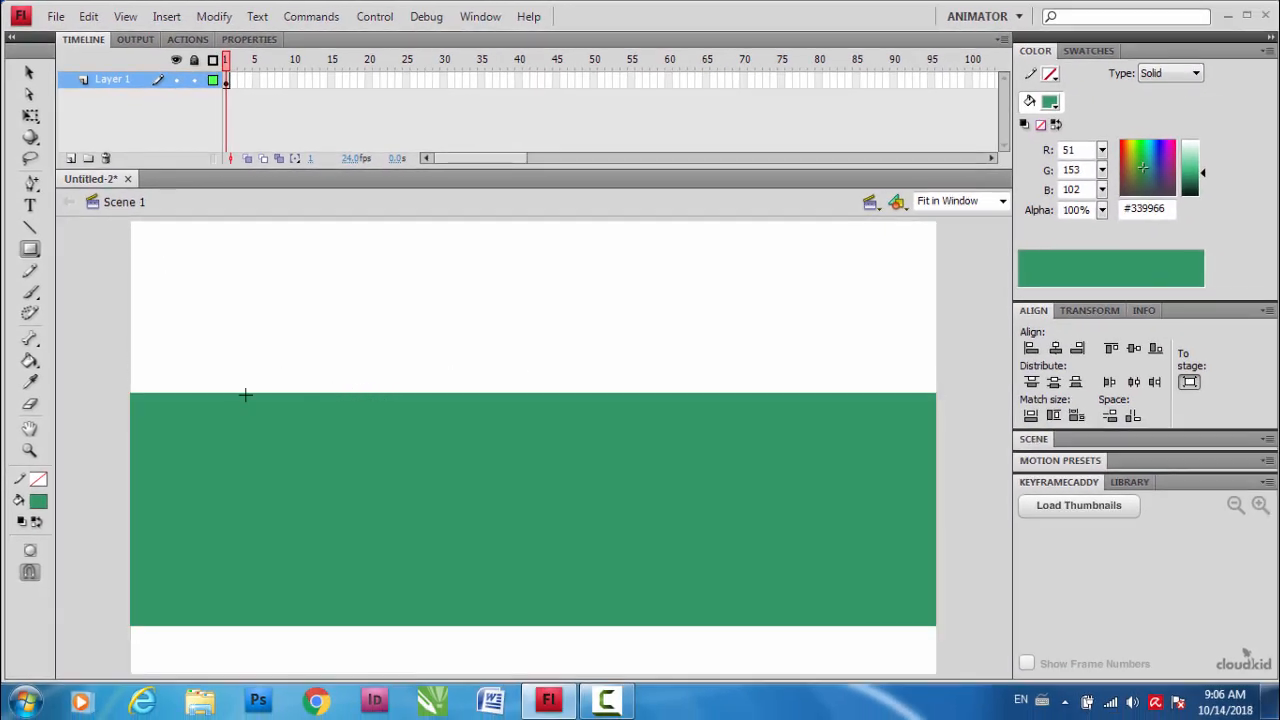
- Add five anchor points spaced along the green rectangle's upper edge with the Pen tool
key(v)
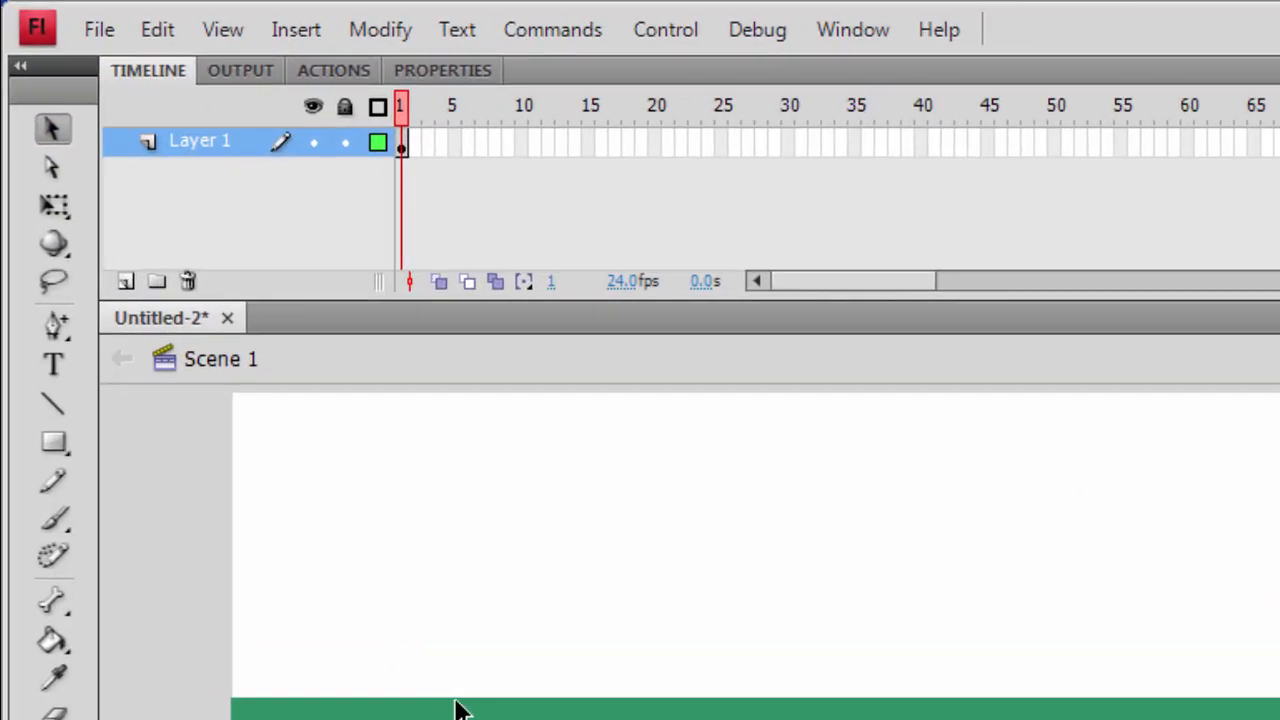
click(55, 325)
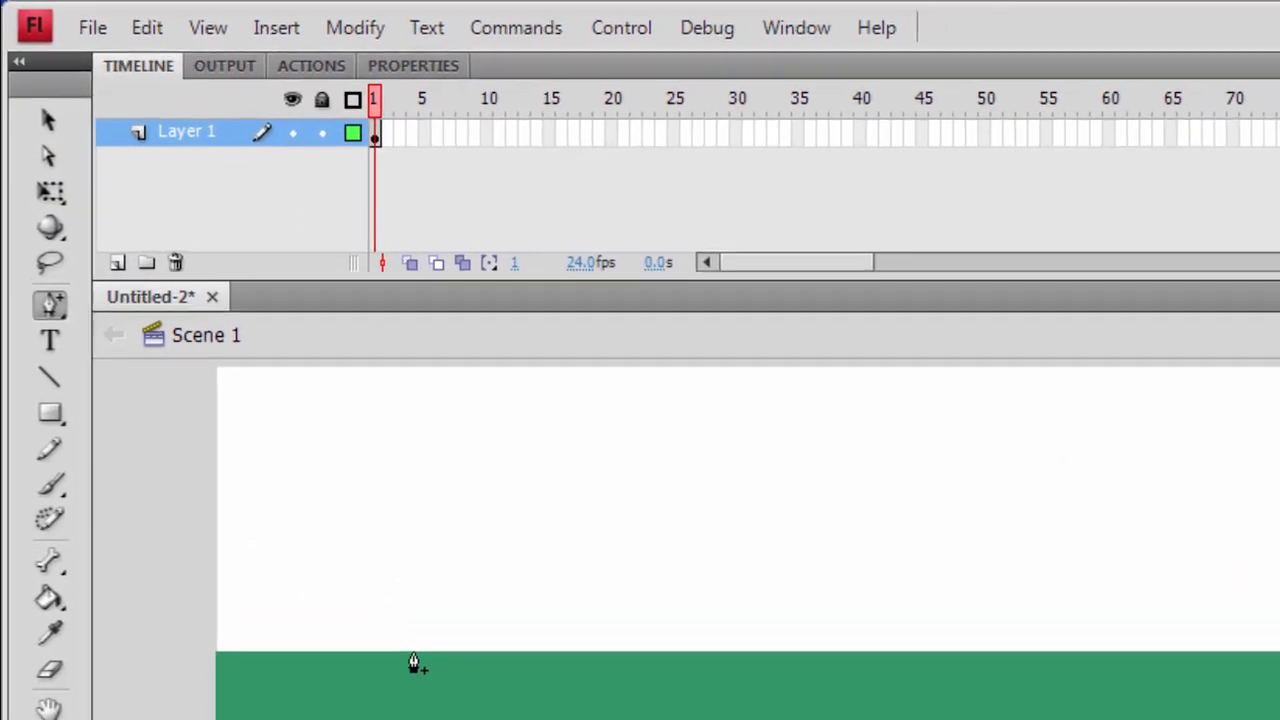
click(414, 653)
click(621, 652)
click(837, 652)
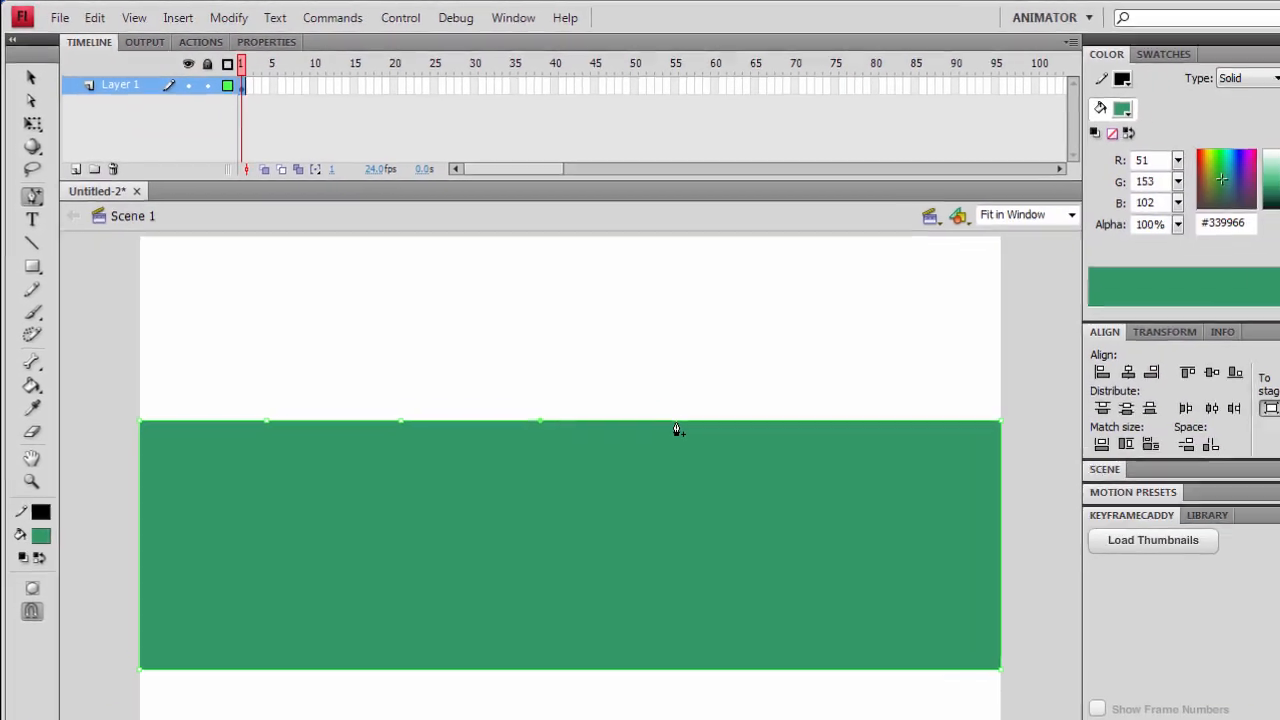
click(677, 421)
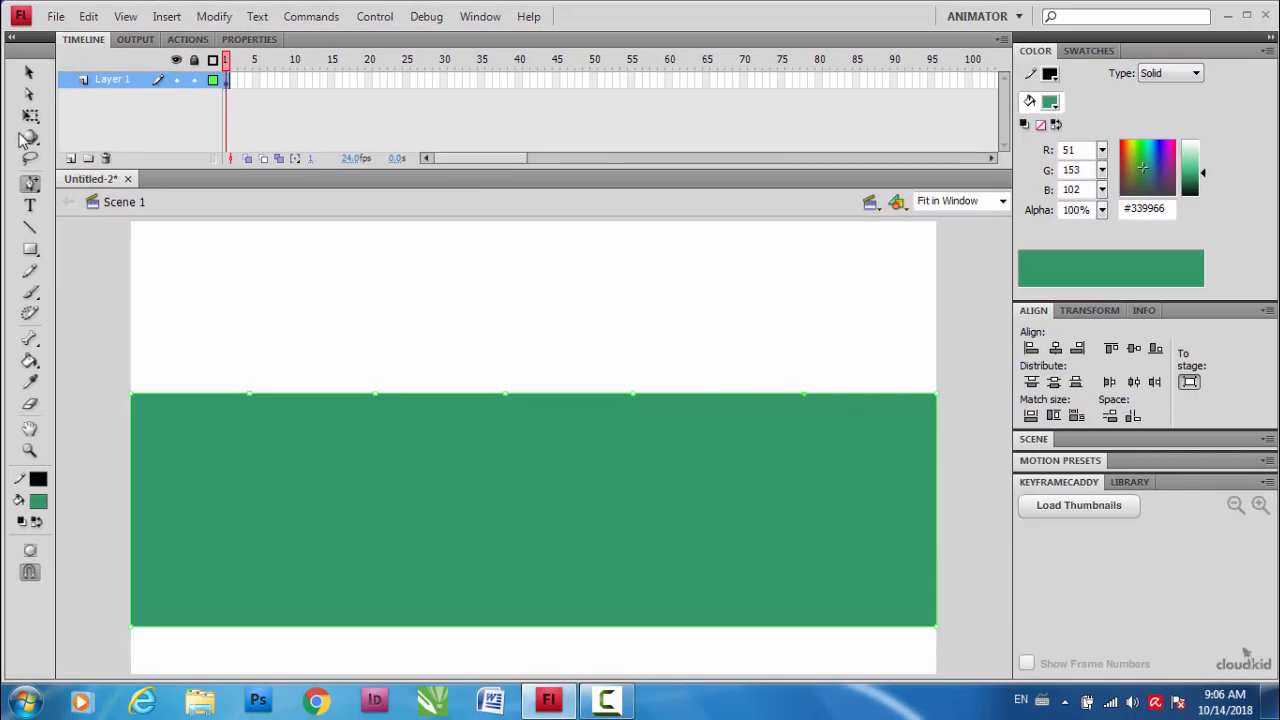
- Raise the first, third and fifth added points of the green rectangle's upper edge to form three peaks
click(29, 72)
drag(251, 393, 249, 345)
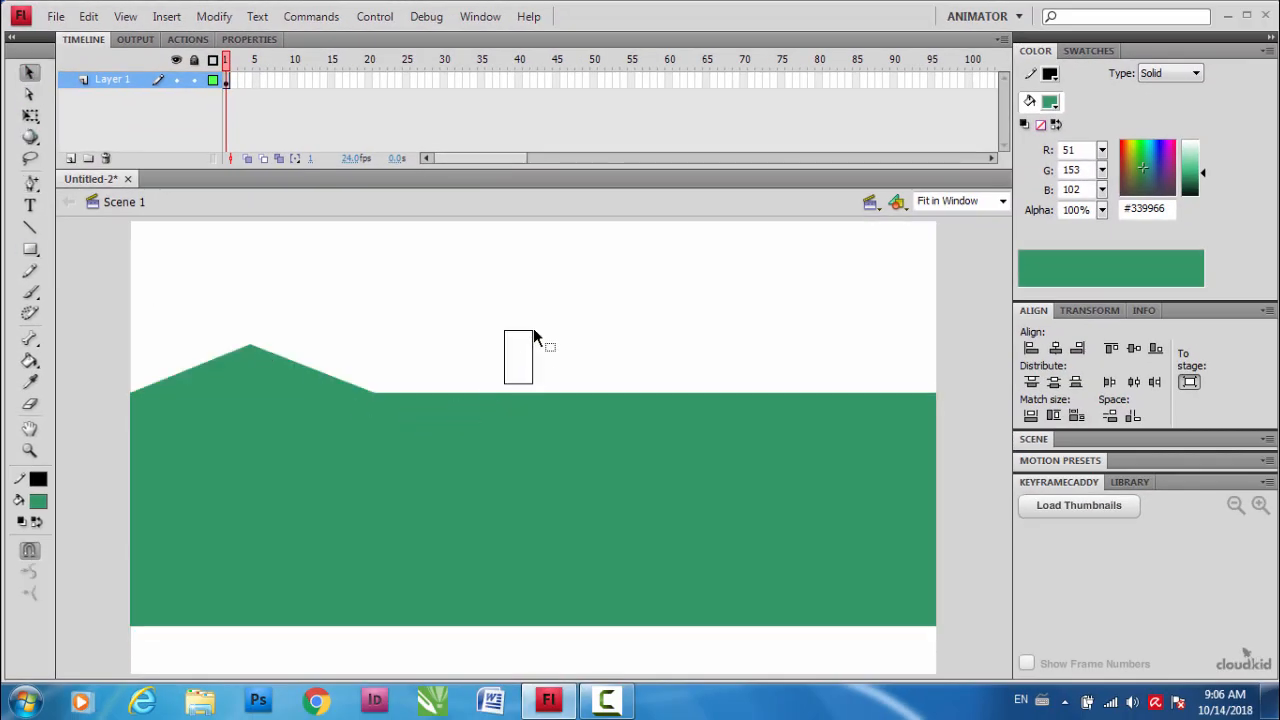
drag(497, 396, 503, 338)
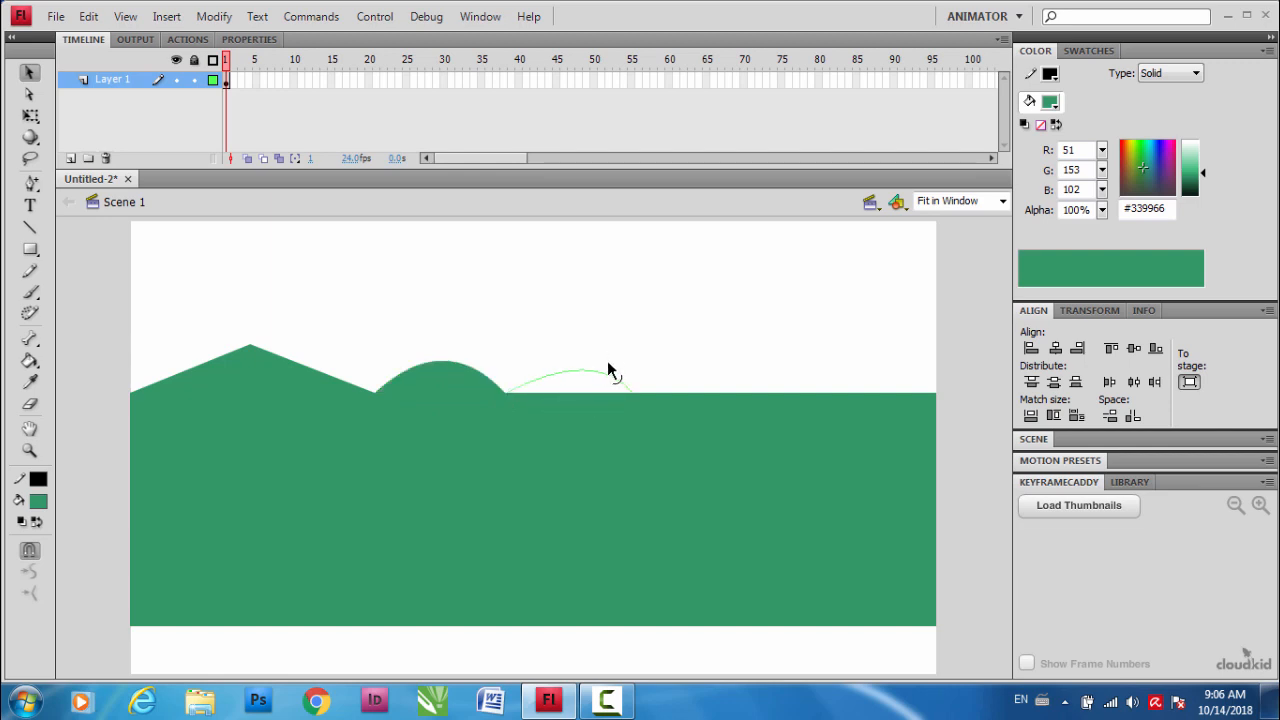
drag(615, 347, 505, 340)
key(ctrl+z)
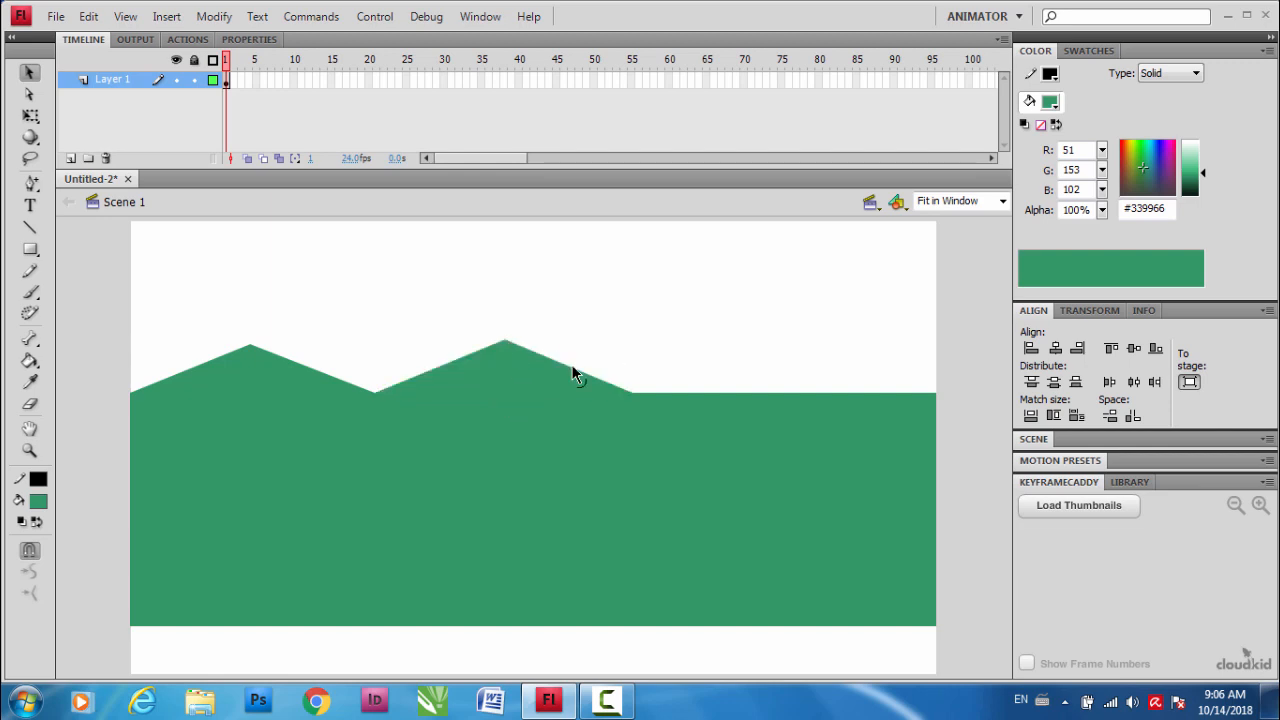
drag(799, 394, 799, 322)
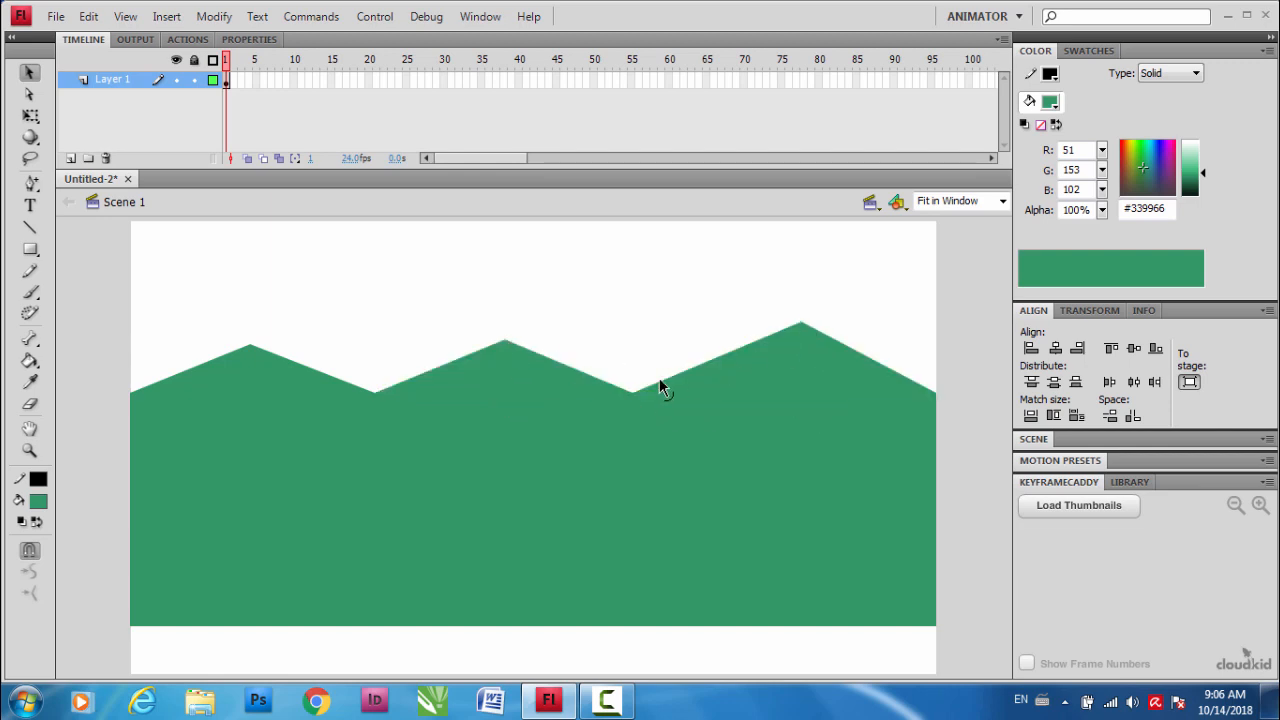
- Bend the straight slopes between the three peaks into gentle curves so the green shape looks like rolling hills
drag(563, 375, 476, 350)
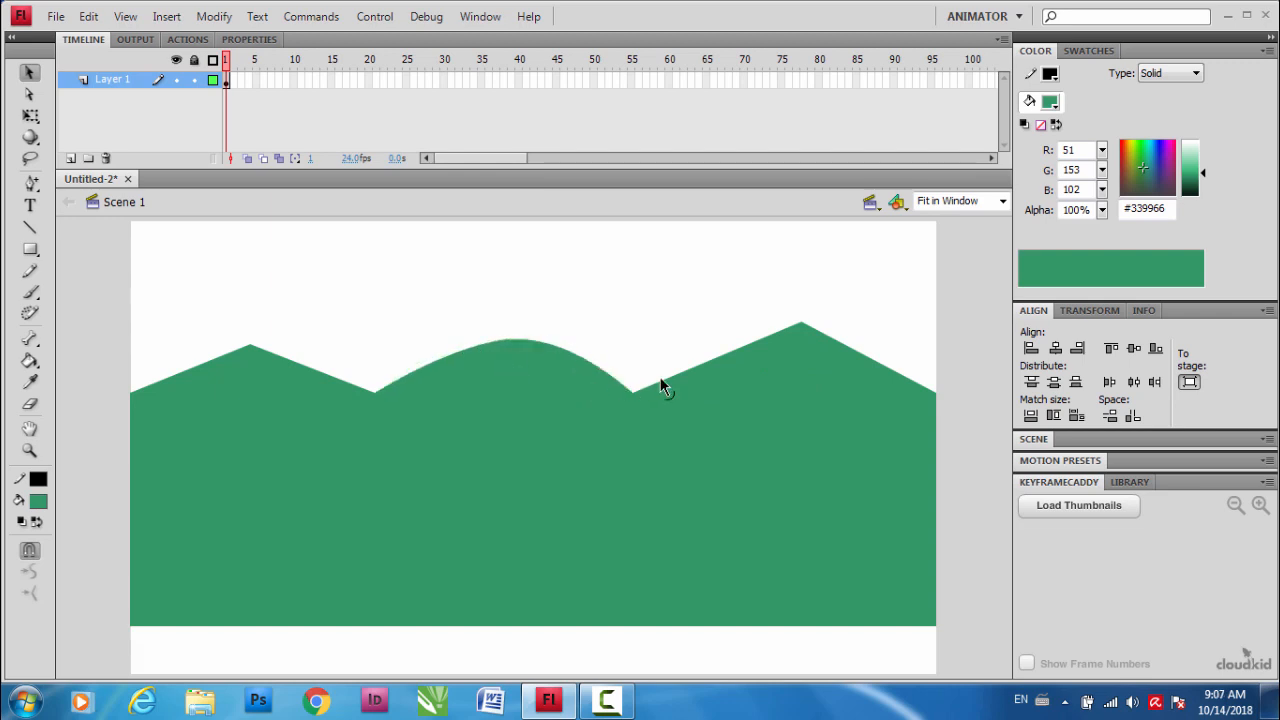
drag(660, 378, 620, 386)
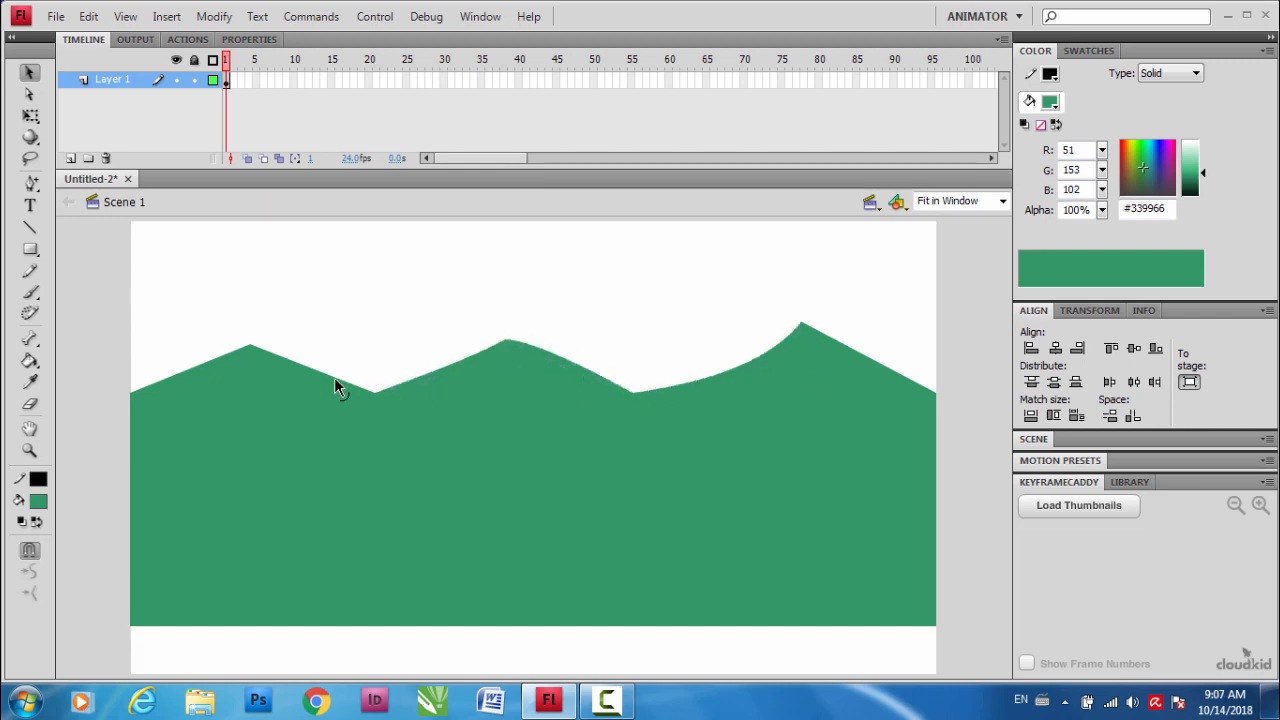
drag(335, 383, 342, 395)
drag(803, 348, 773, 319)
key(ctrl+z)
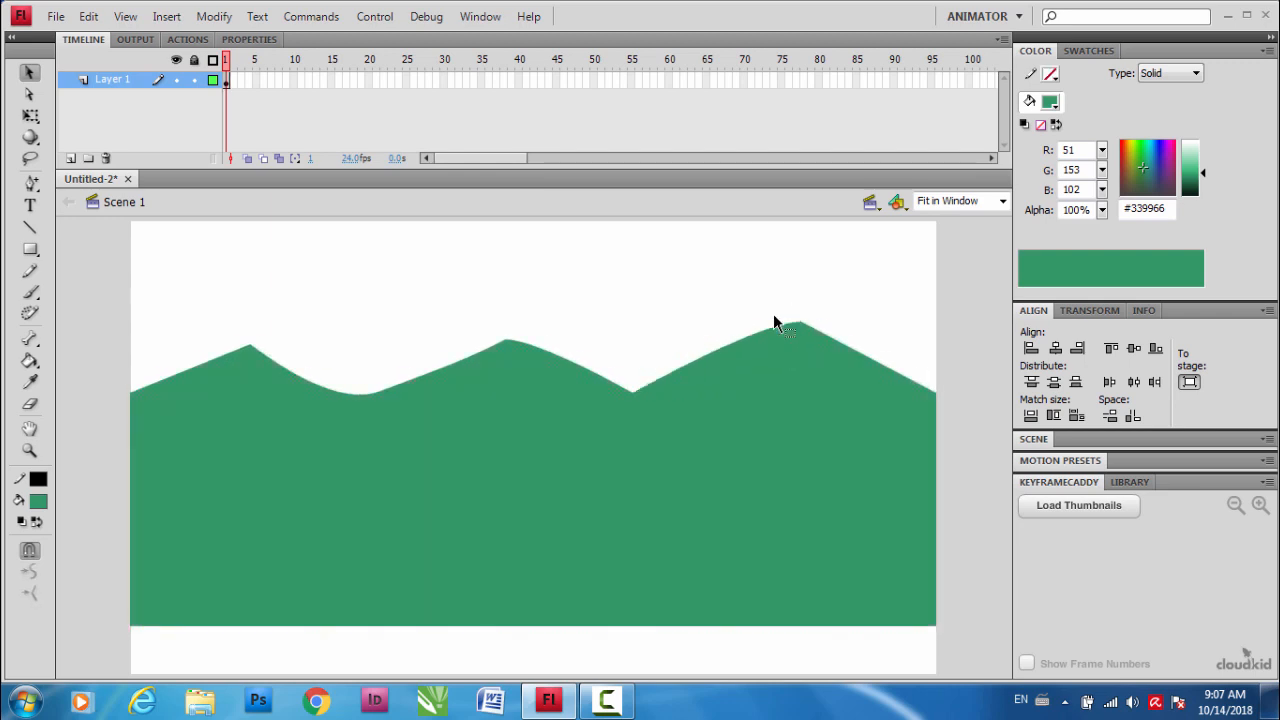
click(632, 396)
click(292, 355)
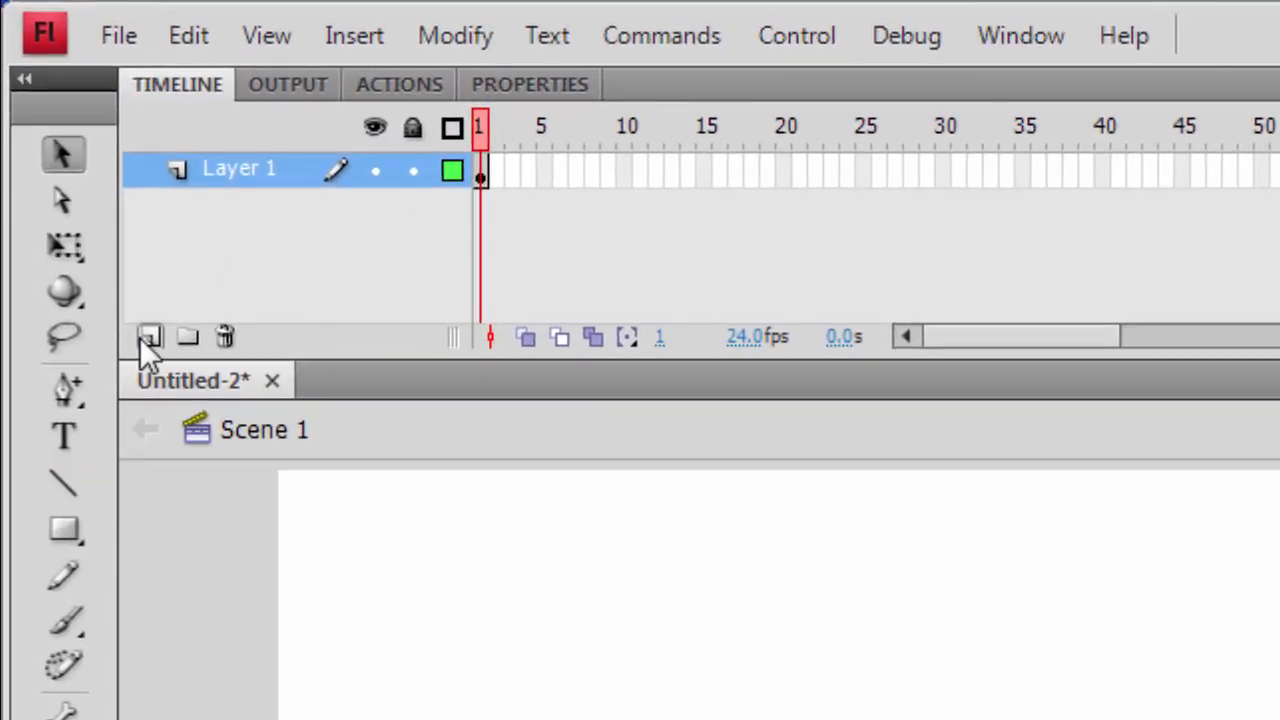
- Add a layer above the hills, lock Layer 1, and try a green rectangle with a black outline along the stage's lower edge
click(150, 336)
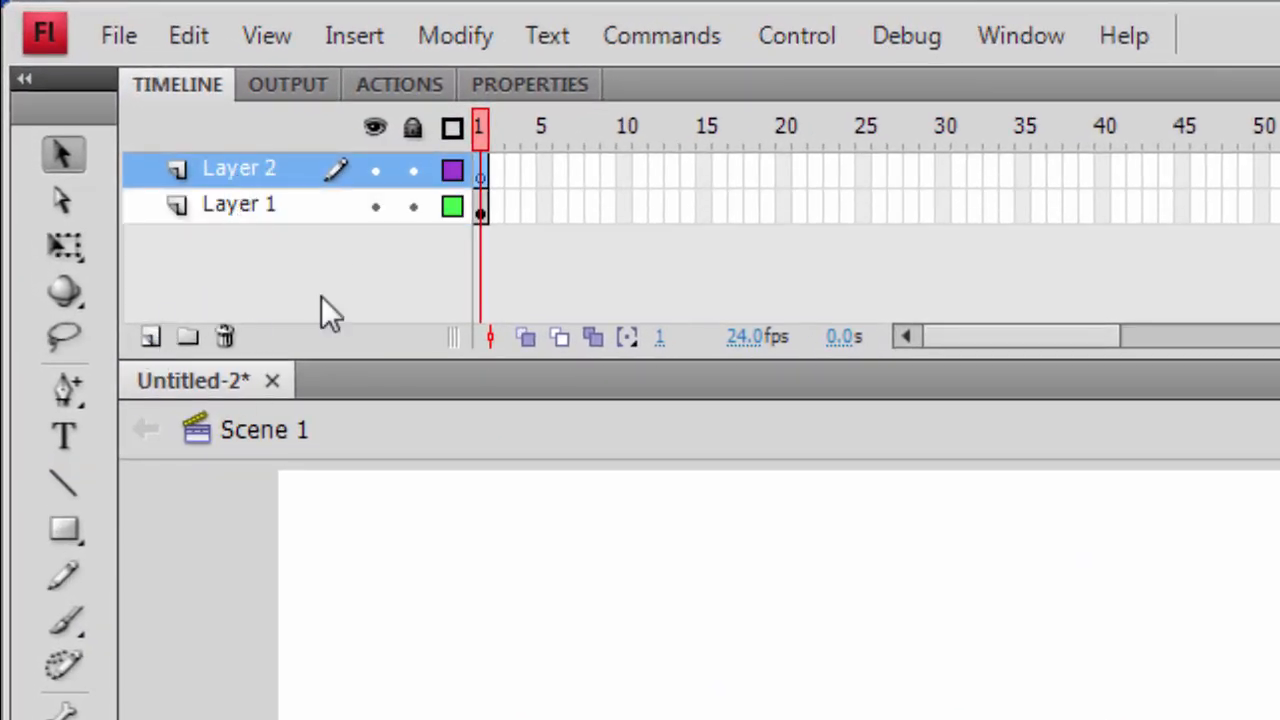
key(r)
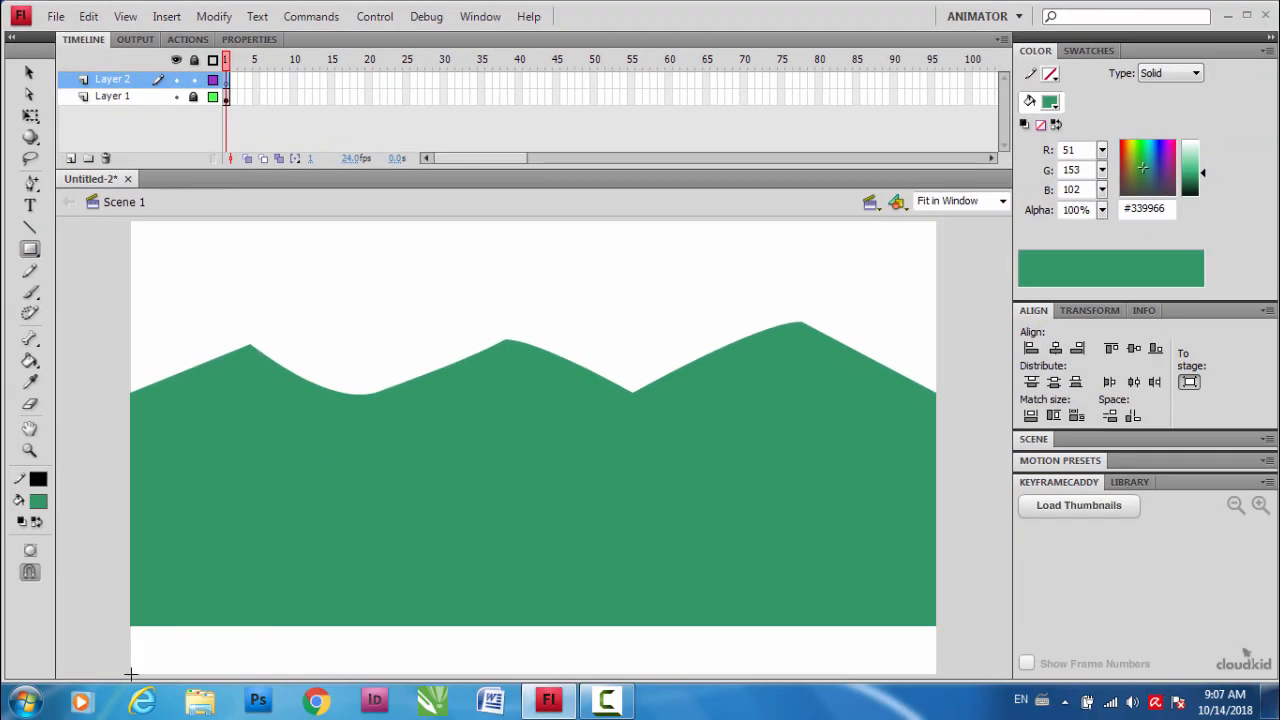
drag(138, 638, 929, 587)
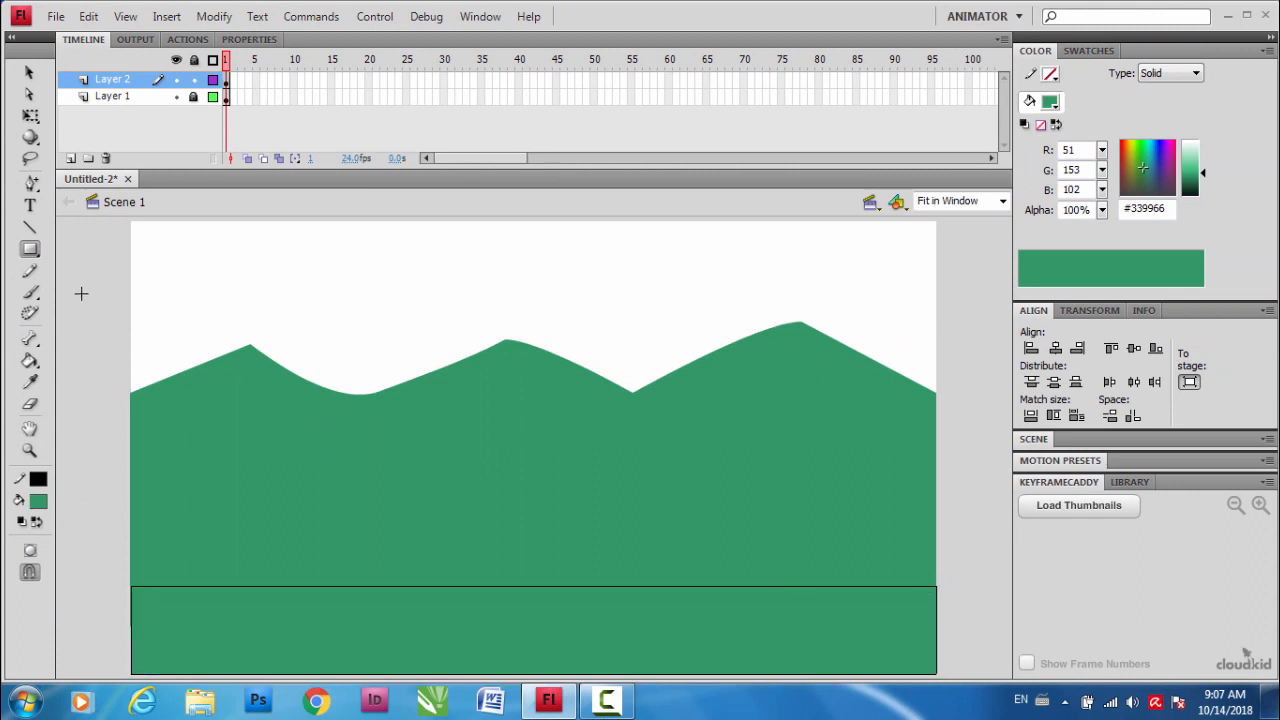
key(ctrl+z)
- Draw a grey #999999 rectangle without a stroke across the stage's lower edge on Layer 2
click(40, 480)
click(297, 269)
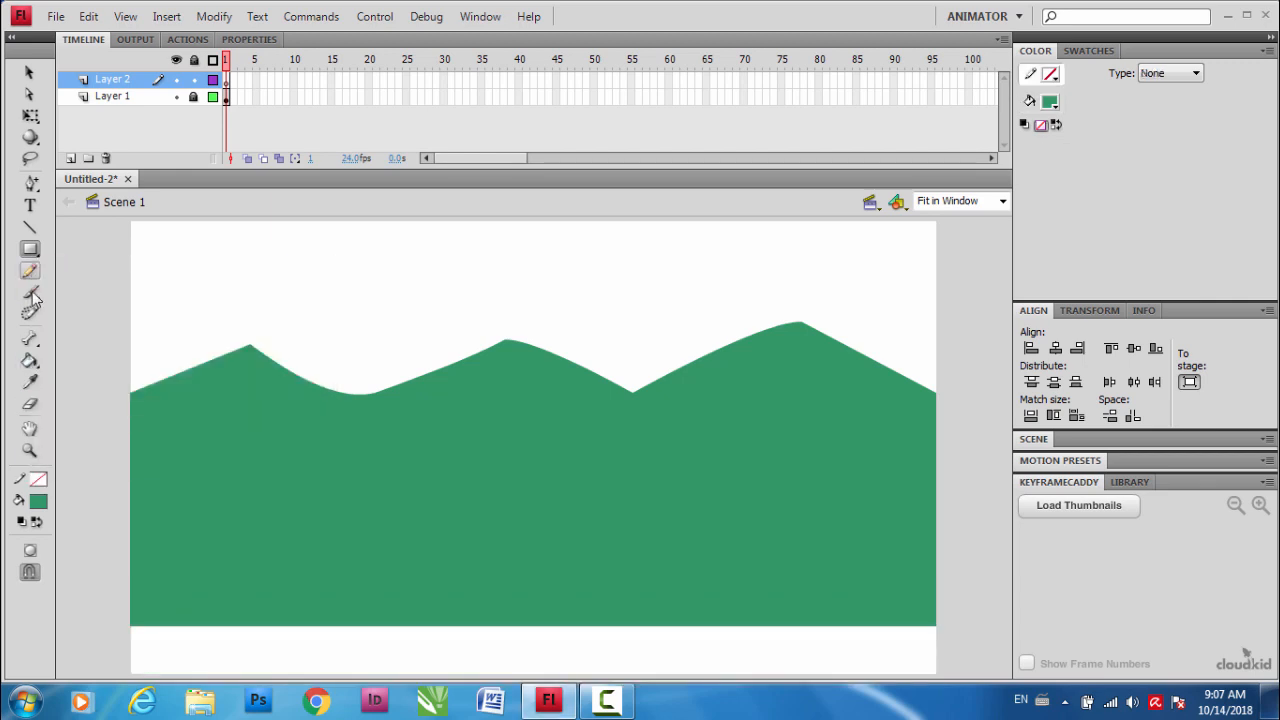
click(38, 501)
click(55, 348)
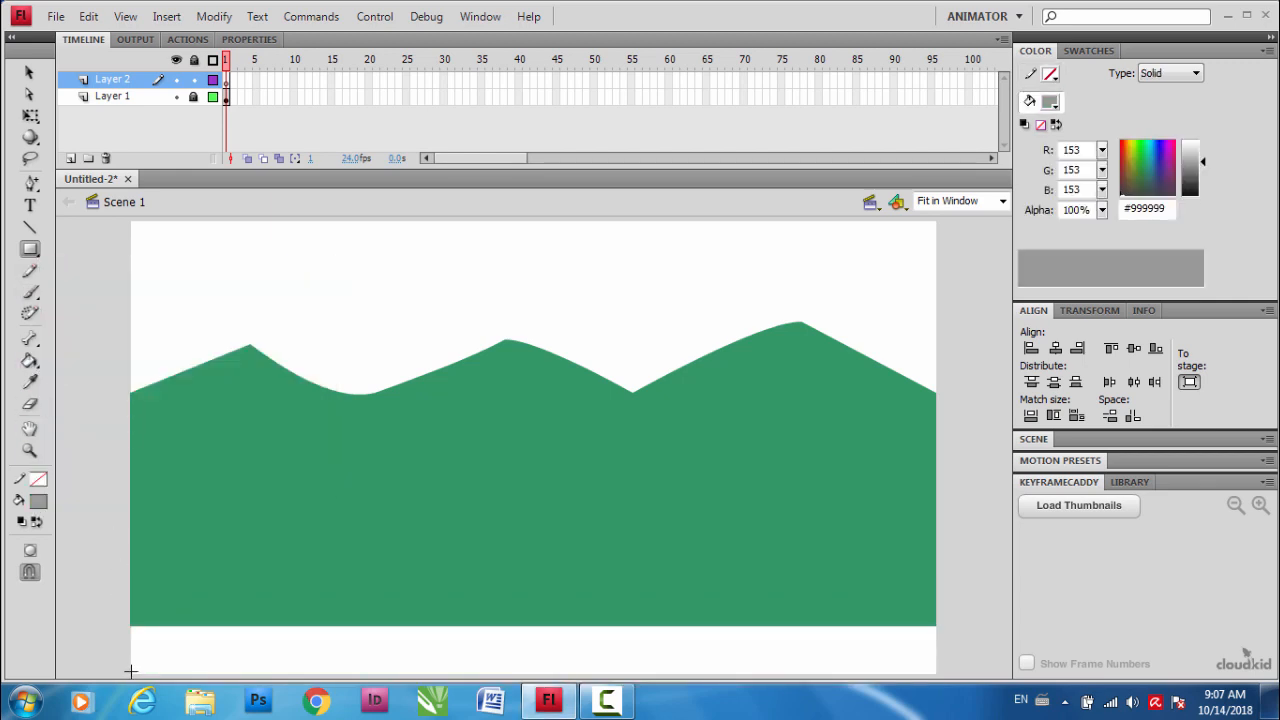
drag(130, 673, 918, 581)
- Unlock Layer 1 and stretch the green hills with Free Transform so their left side meets the stage's edge
click(30, 76)
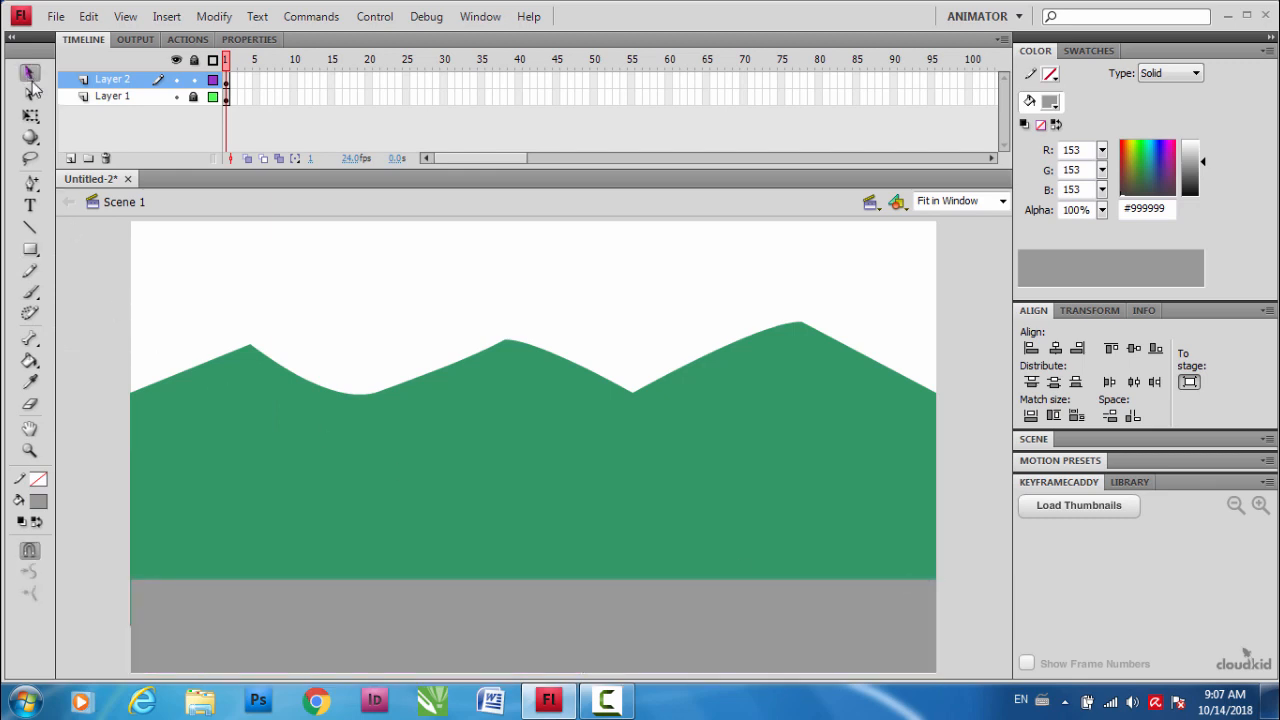
click(168, 98)
click(29, 116)
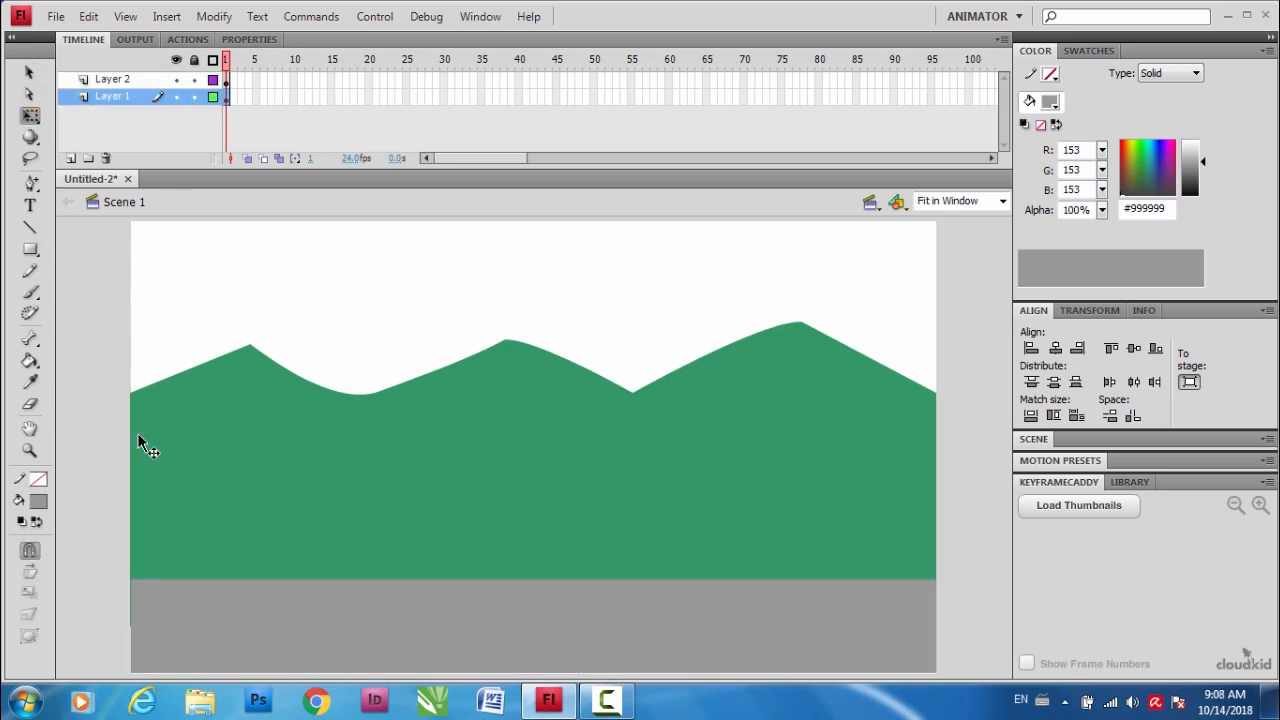
click(145, 455)
key(ctrl+equal)
drag(414, 463, 730, 475)
click(251, 451)
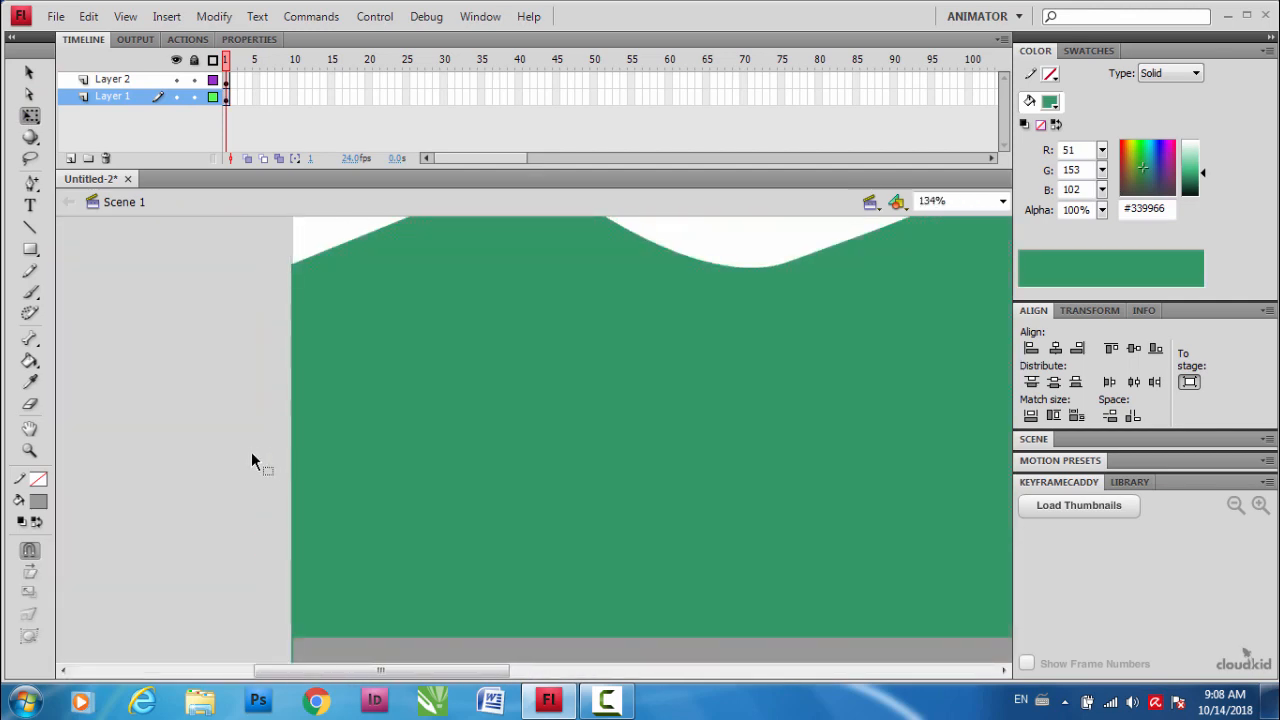
click(298, 438)
drag(297, 419, 303, 408)
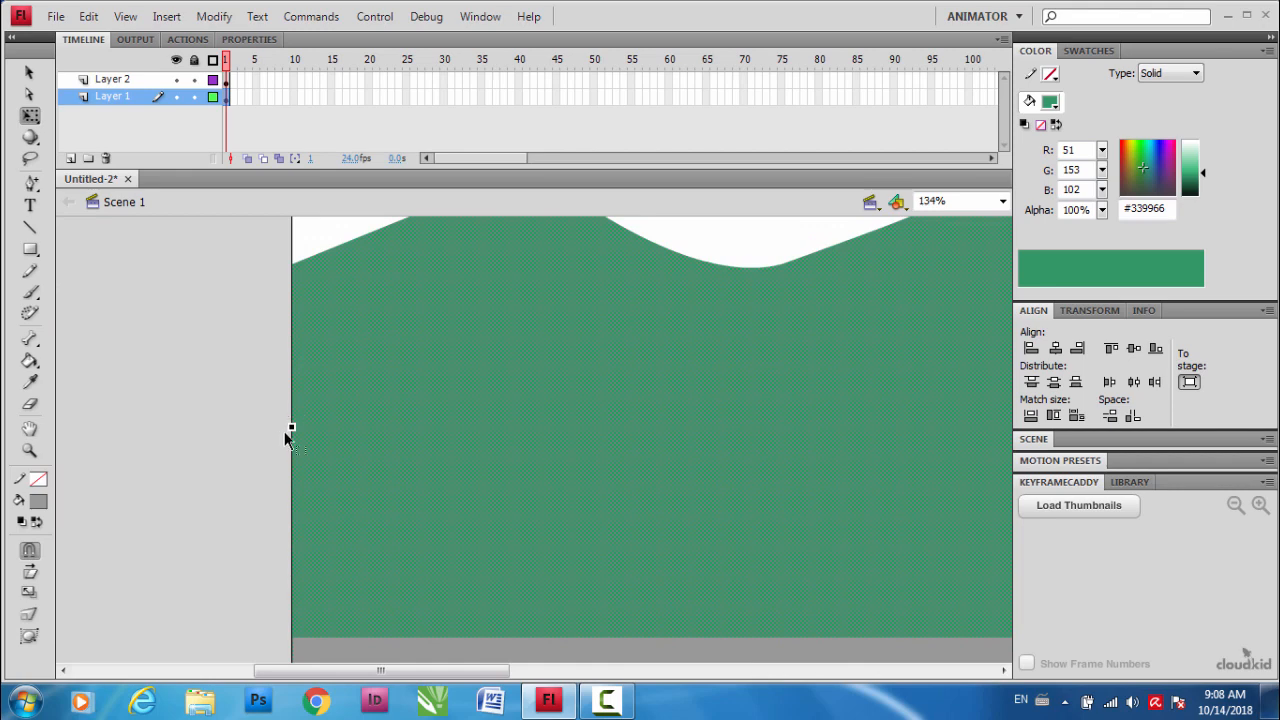
click(283, 433)
- Stretch the grey rectangle on Layer 2 with Free Transform so its sides and lower edge meet the stage's edges
drag(445, 678, 780, 677)
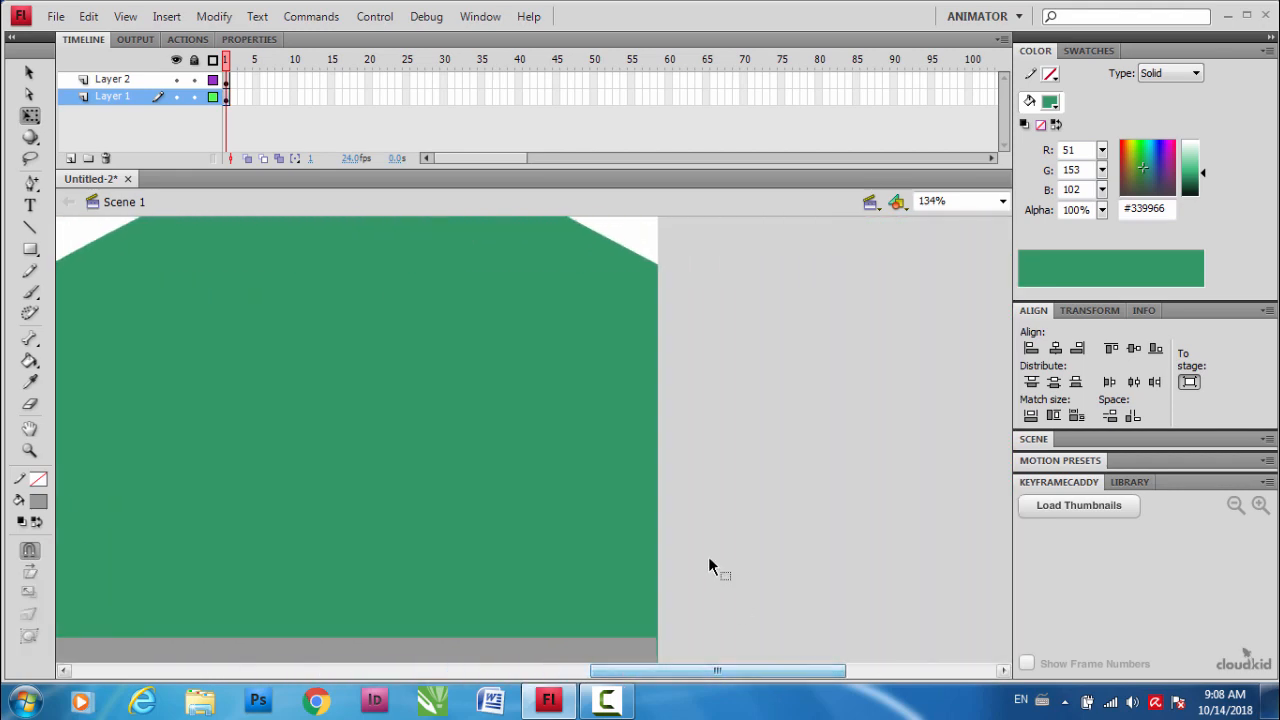
drag(534, 512, 678, 316)
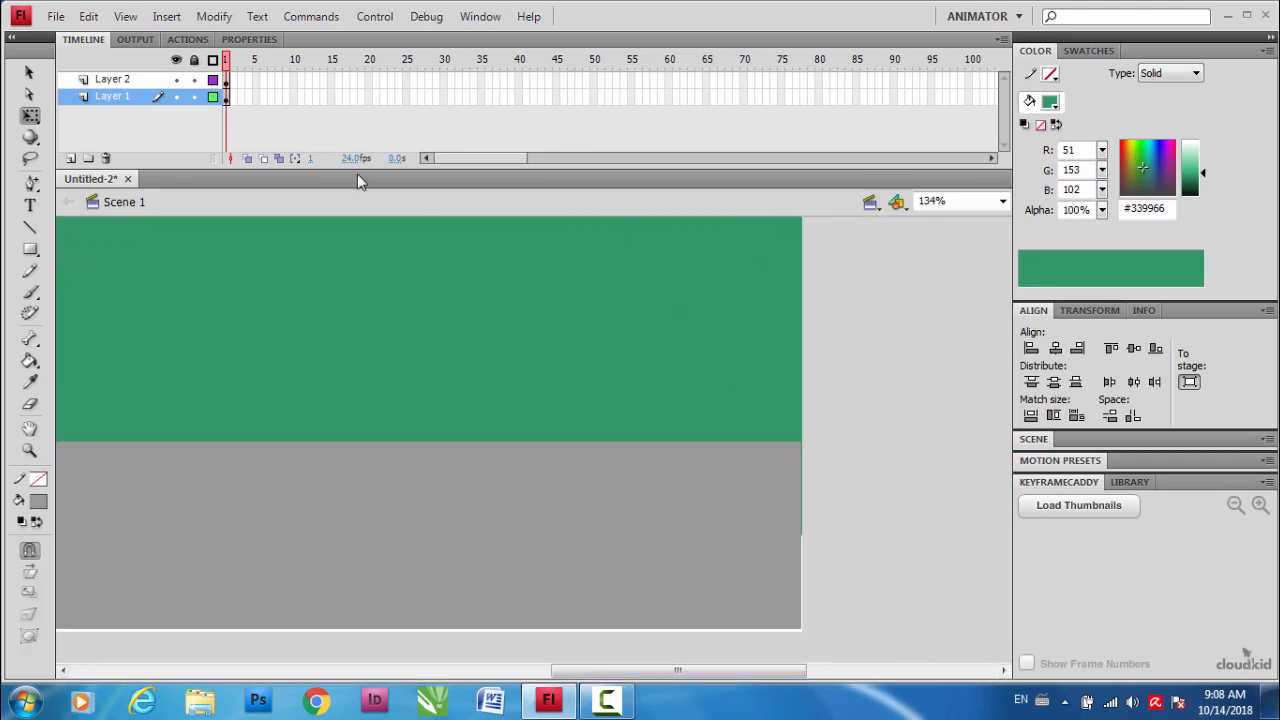
click(172, 85)
scroll(670, 535, down, 2)
scroll(670, 534, right, 2)
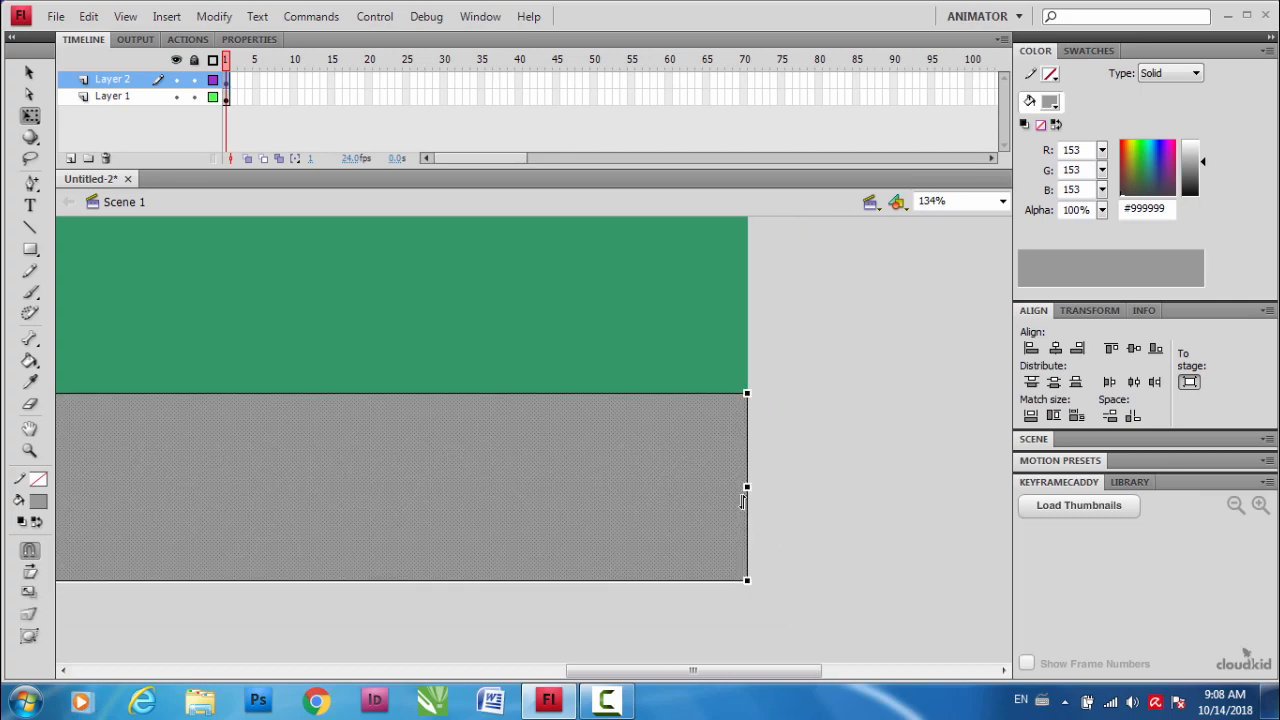
scroll(560, 545, left, 5)
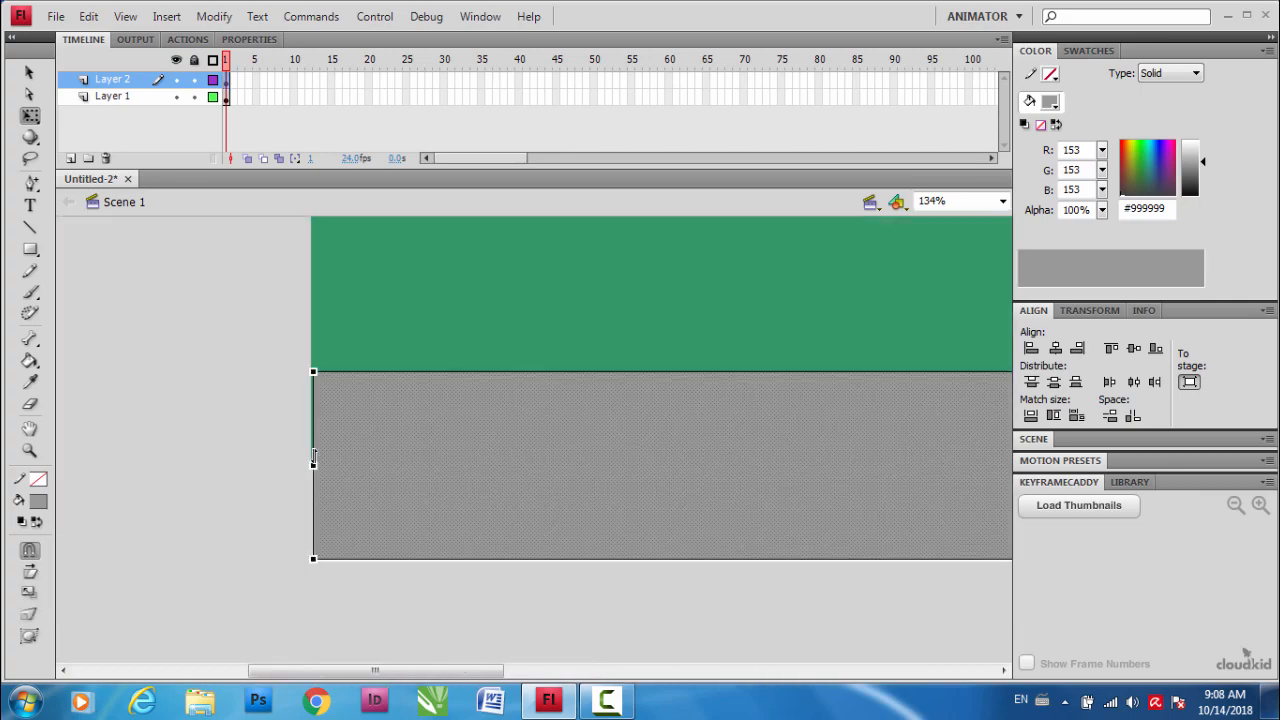
drag(315, 462, 312, 461)
drag(725, 529, 343, 417)
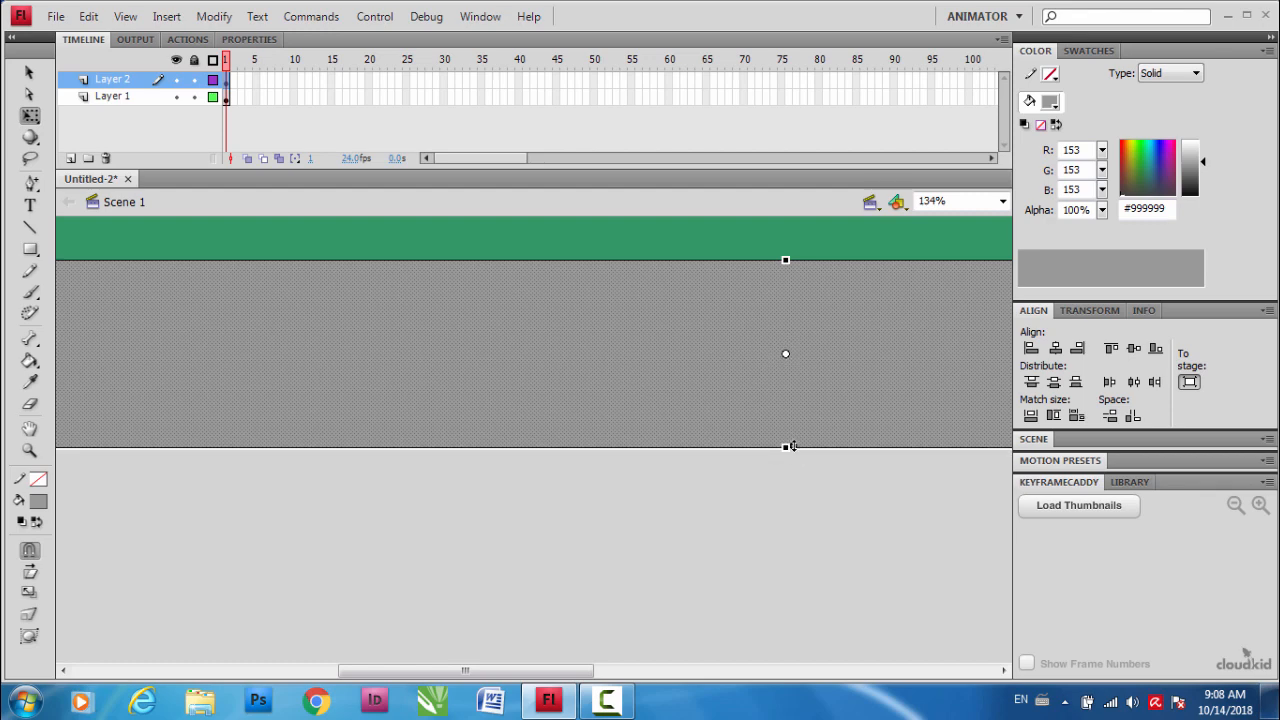
drag(786, 448, 787, 454)
click(774, 506)
- Insert a new layer between the hills and the grey strip, and lock both Layer 2 and the new Layer 3
key(ctrl+minus)
key(ctrl+minus)
drag(582, 440, 671, 553)
key(ctrl+equal)
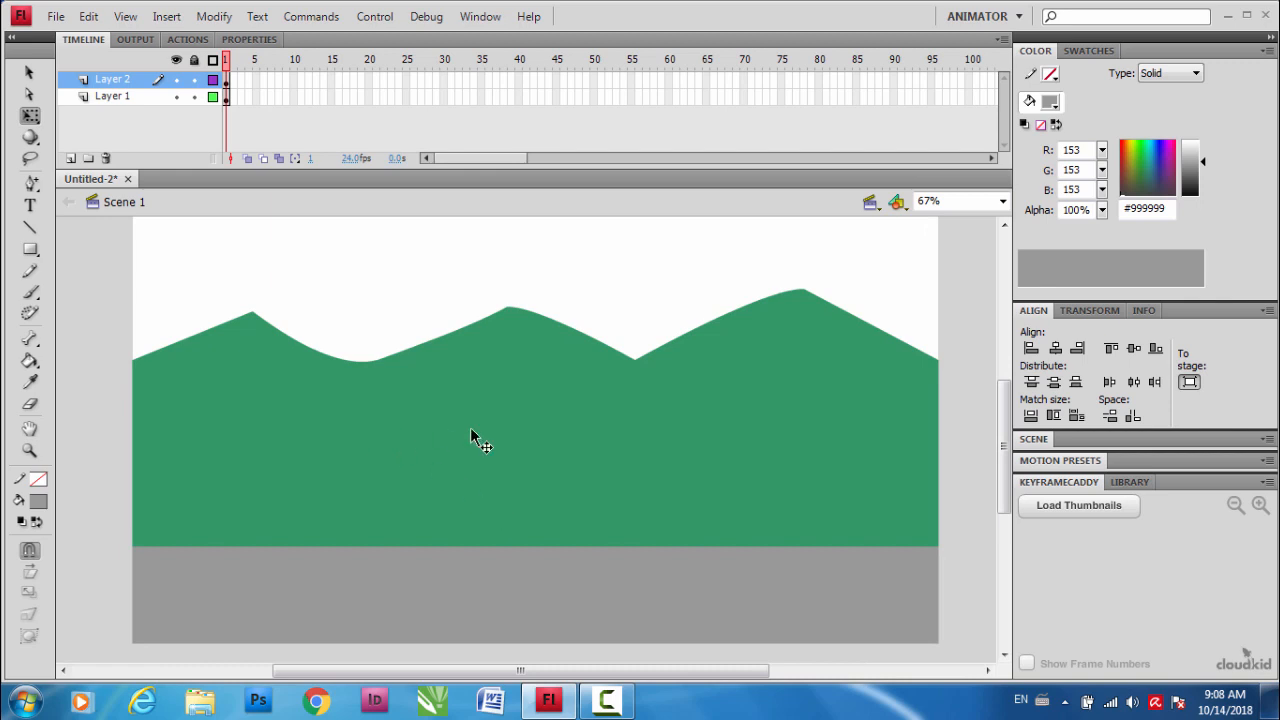
click(122, 100)
click(71, 158)
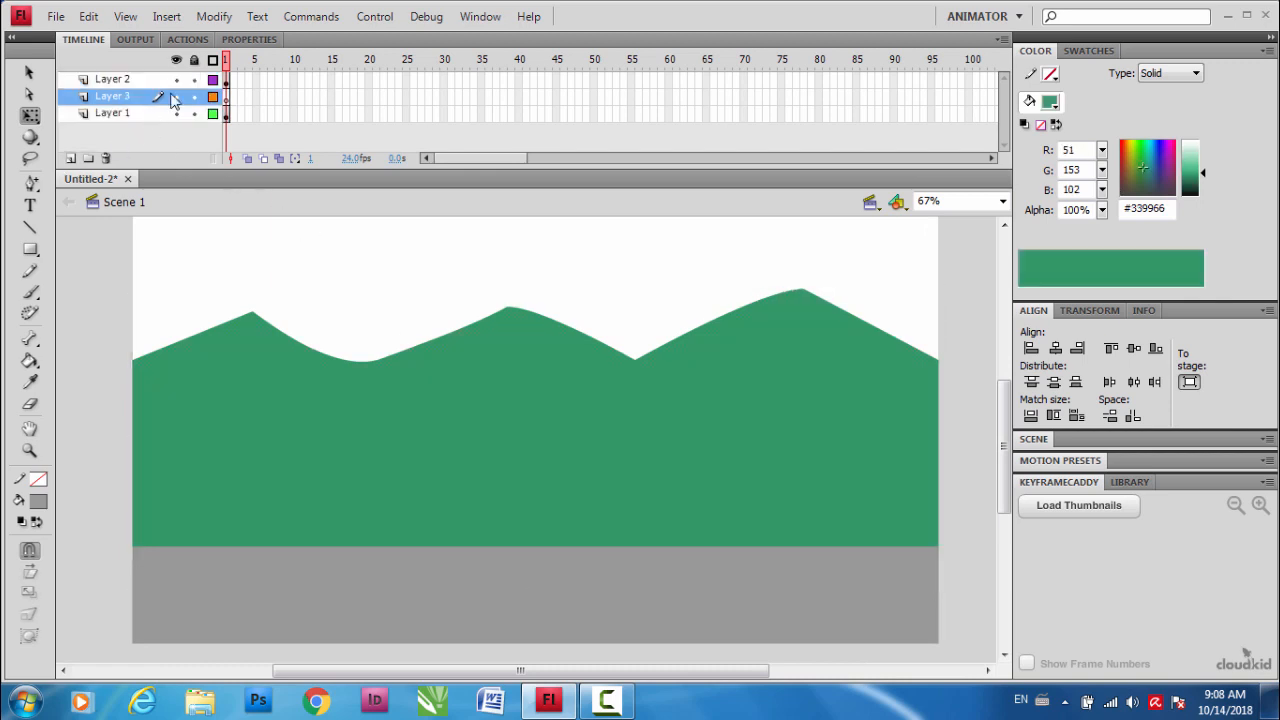
click(193, 96)
- Draw a light blue #66CCCC rectangle without a stroke on Layer 1, from the stage's upper edge down over the hills
scroll(80, 294, up, 3)
click(30, 249)
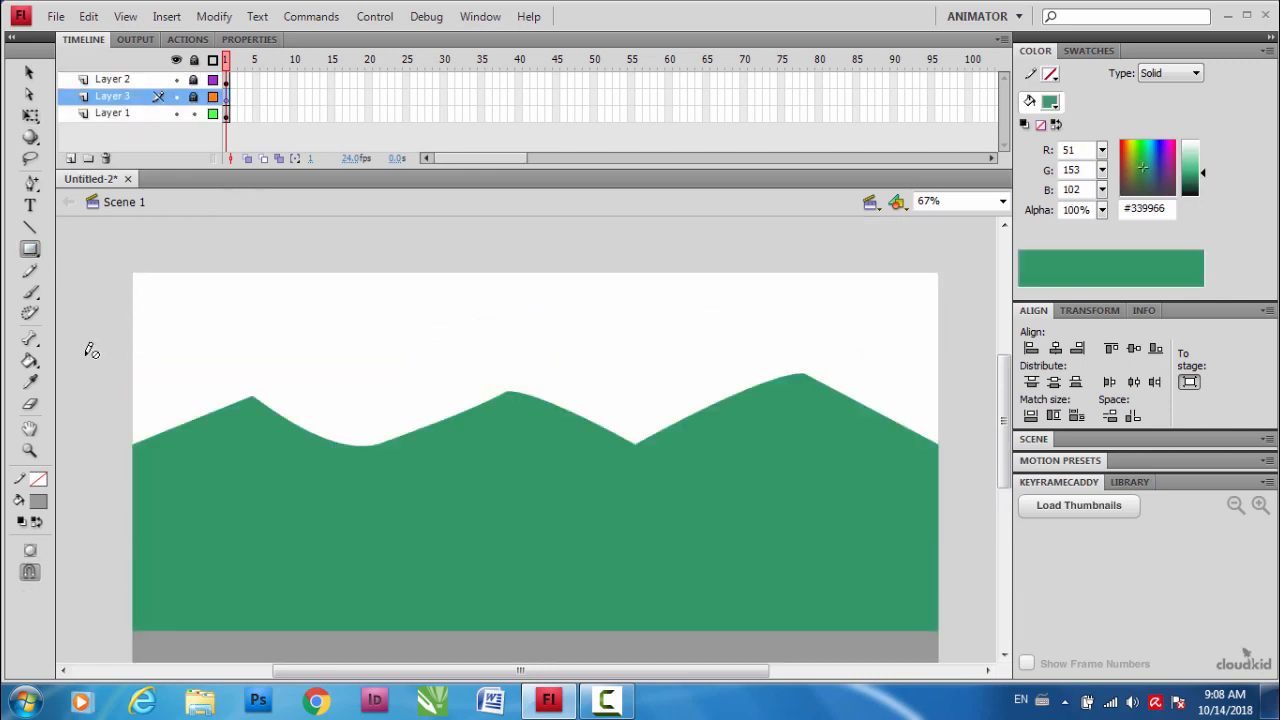
click(38, 500)
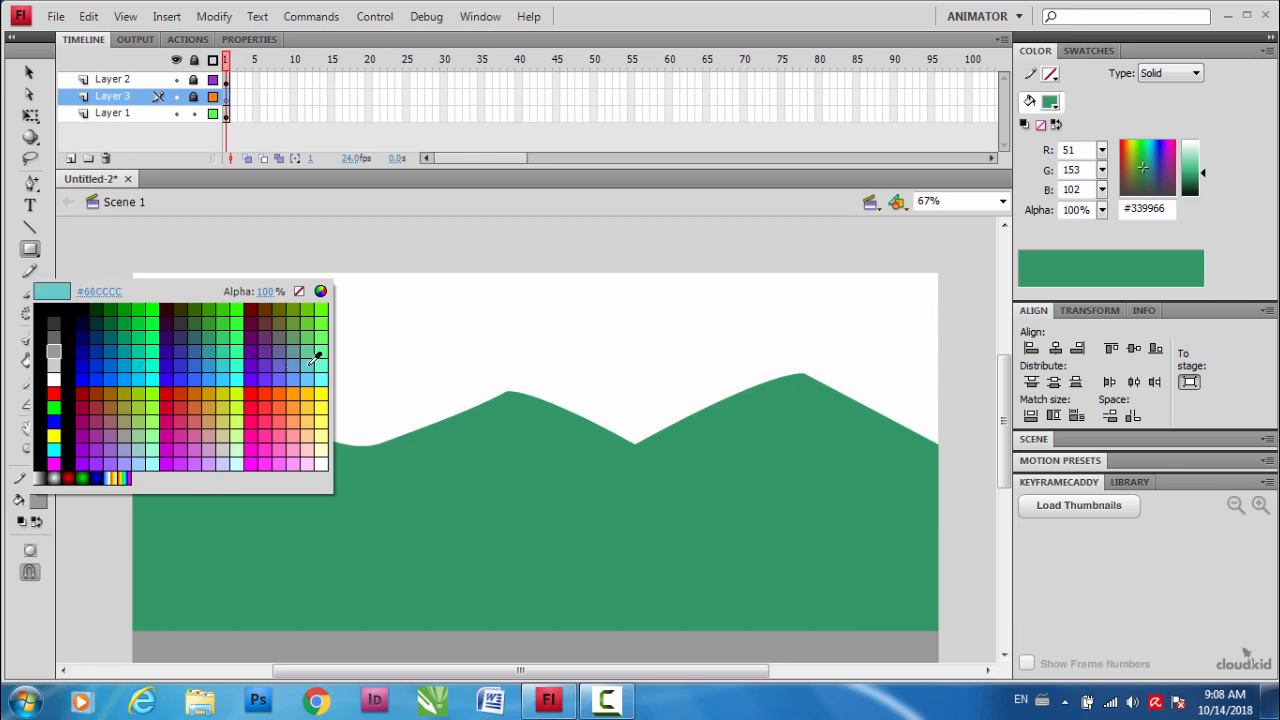
click(308, 364)
click(33, 249)
click(143, 249)
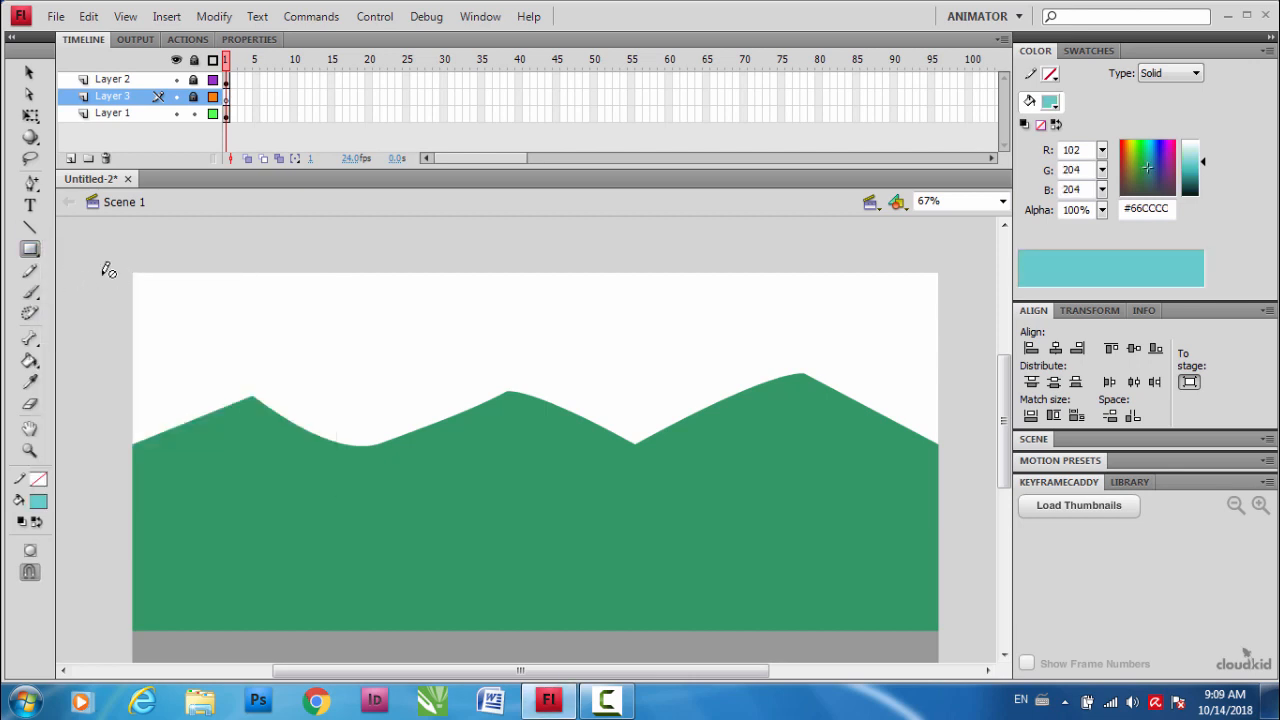
click(144, 115)
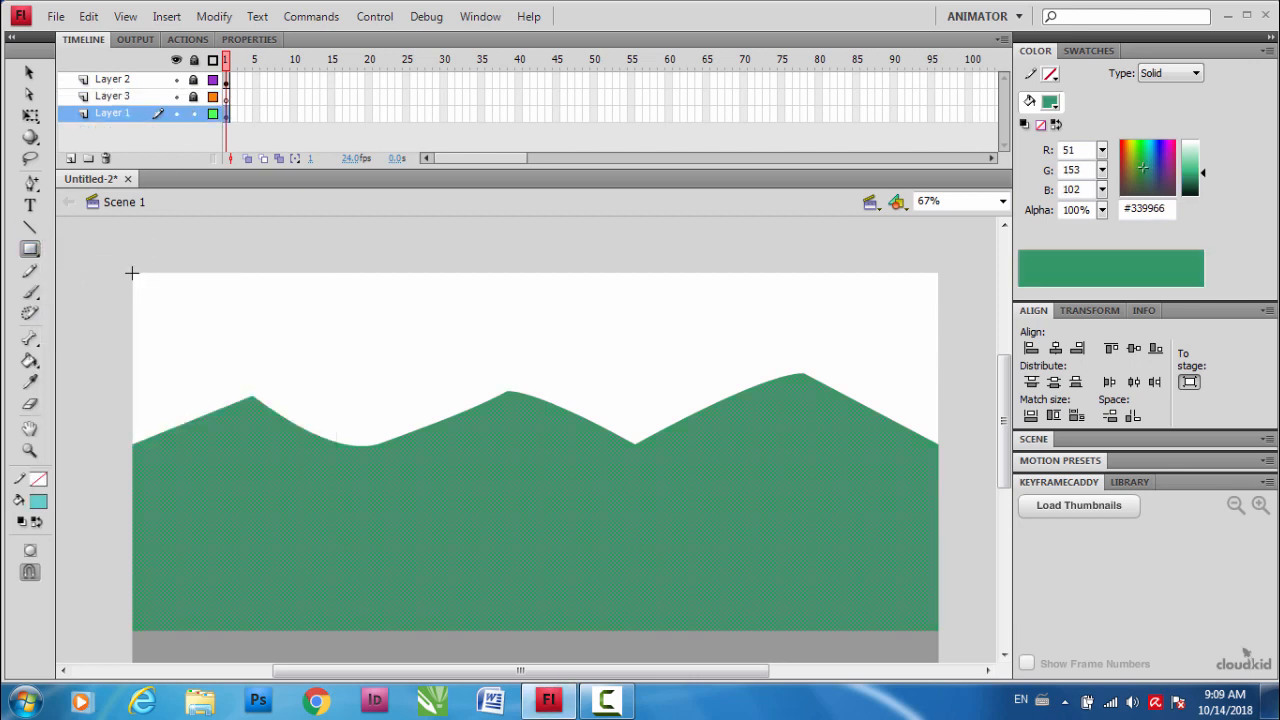
drag(131, 272, 930, 508)
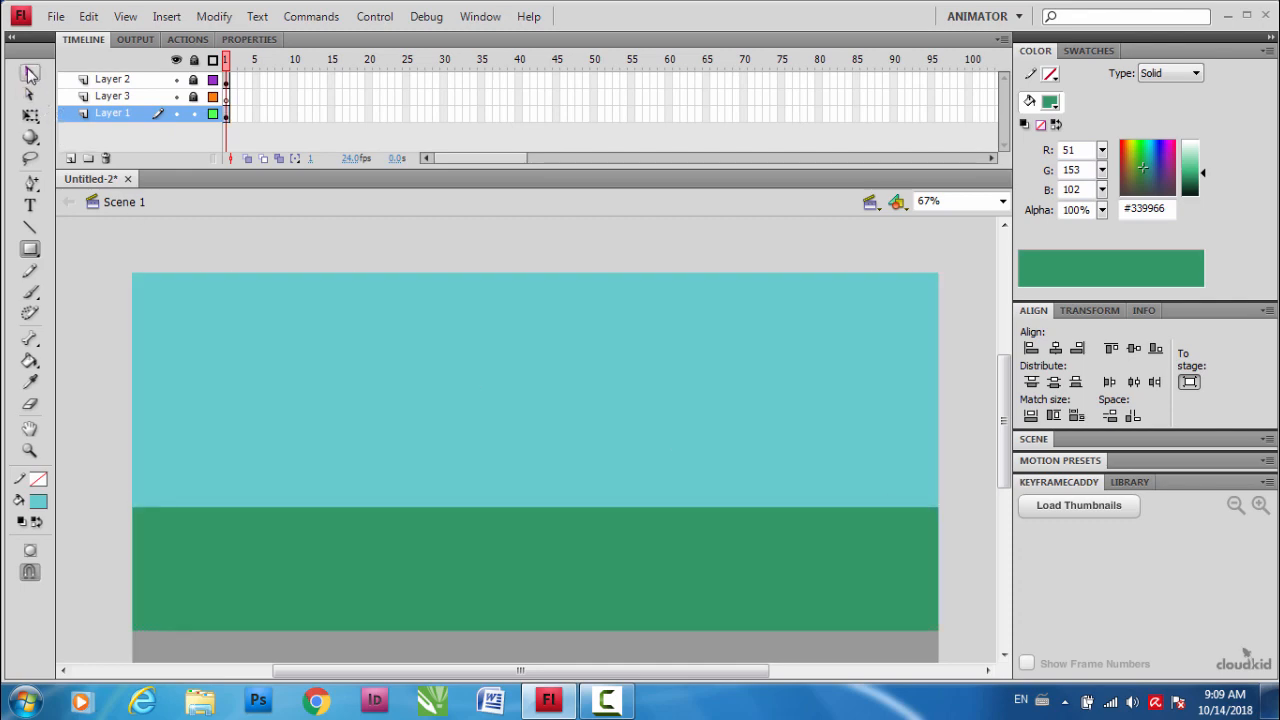
- Check Layer 1 by toggling its visibility and undo the light blue rectangle drawn over its hills
click(30, 248)
click(30, 74)
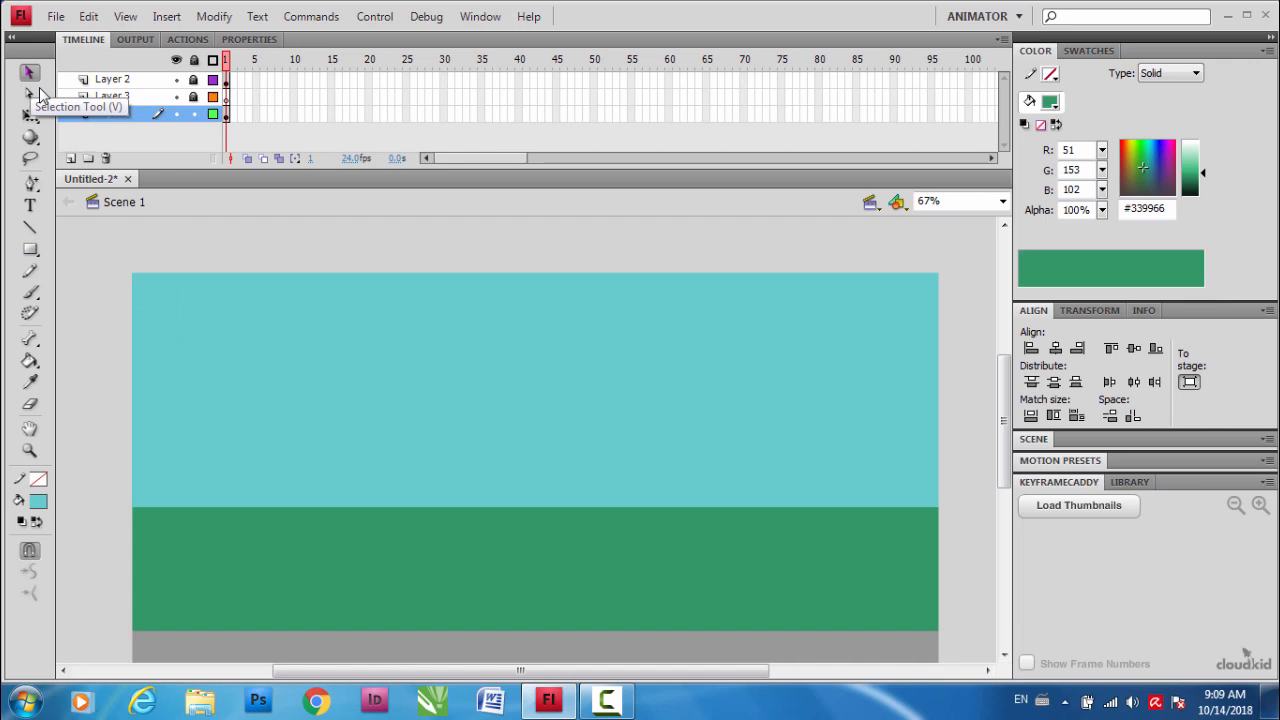
click(176, 114)
click(176, 114)
click(176, 114)
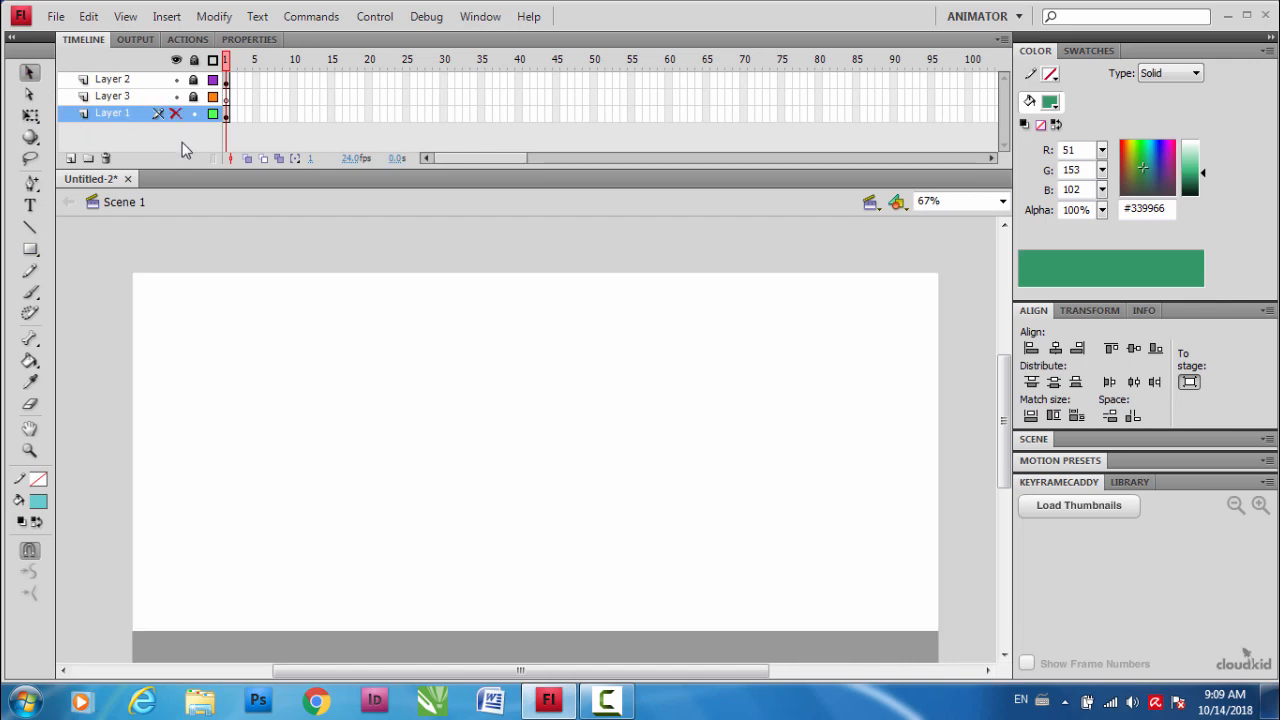
click(176, 114)
key(ctrl+z)
click(176, 114)
click(175, 114)
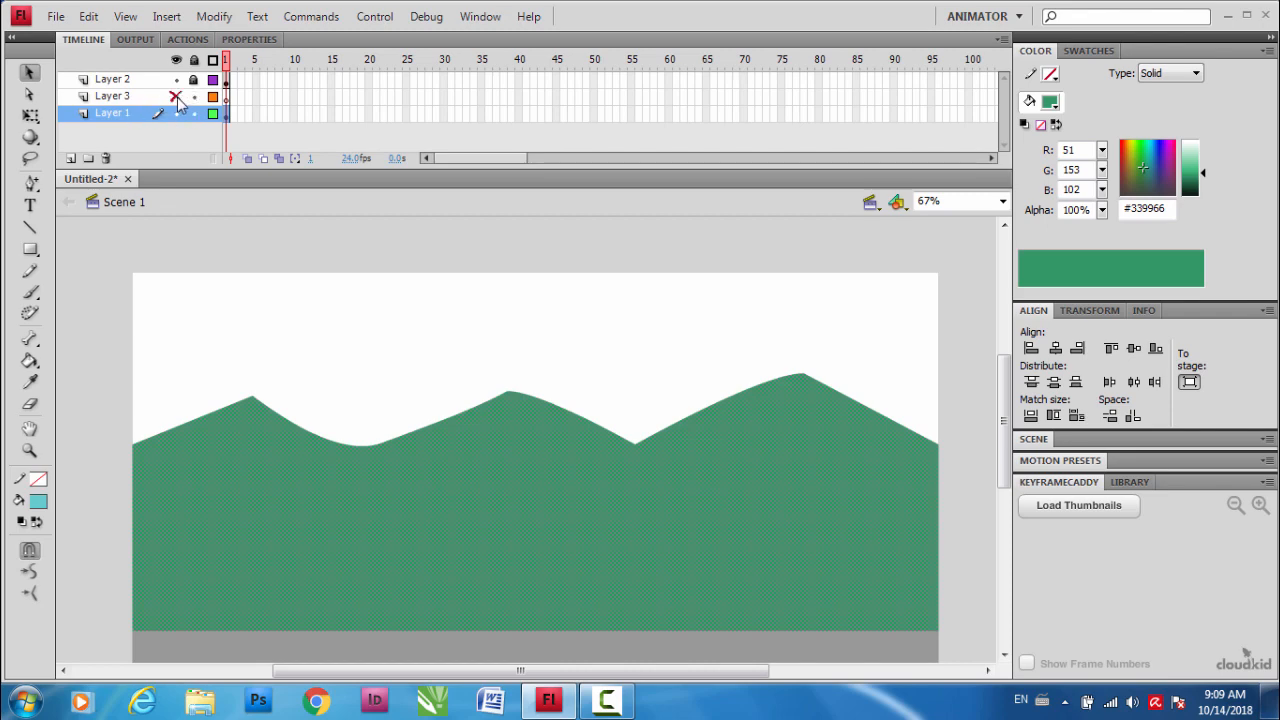
- Show Layer 3, move Layer 1 above it in the layer order, and lock Layer 1
click(177, 97)
drag(128, 113, 128, 93)
click(194, 97)
- Draw a light blue strokeless sky rectangle on Layer 3 across the stage's full width, reaching down behind the hills
click(30, 249)
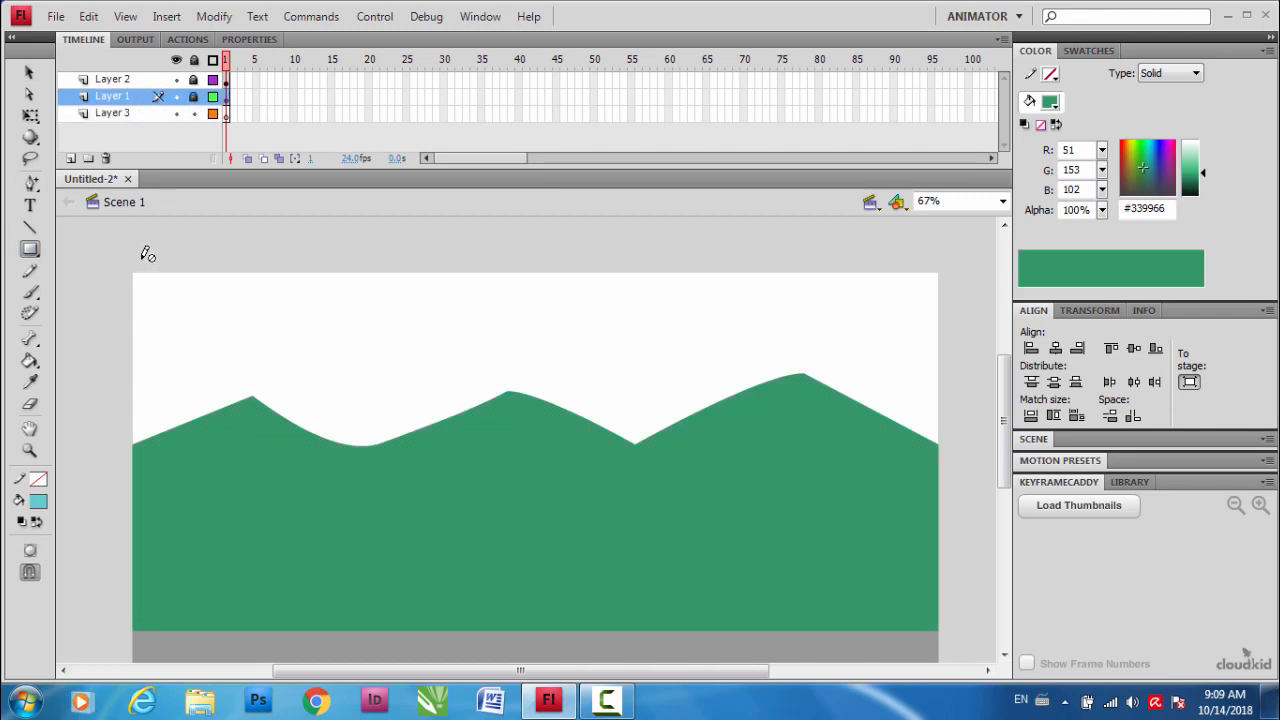
click(176, 113)
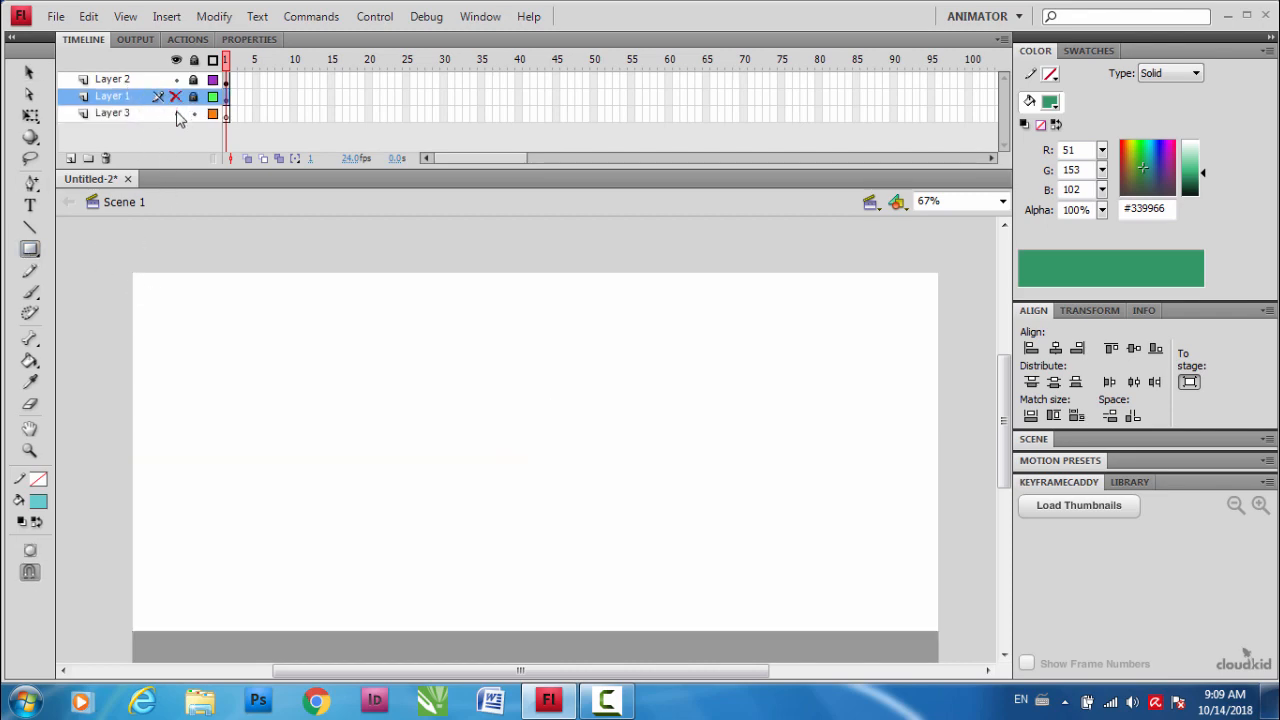
click(176, 113)
click(145, 113)
drag(136, 272, 938, 546)
click(29, 73)
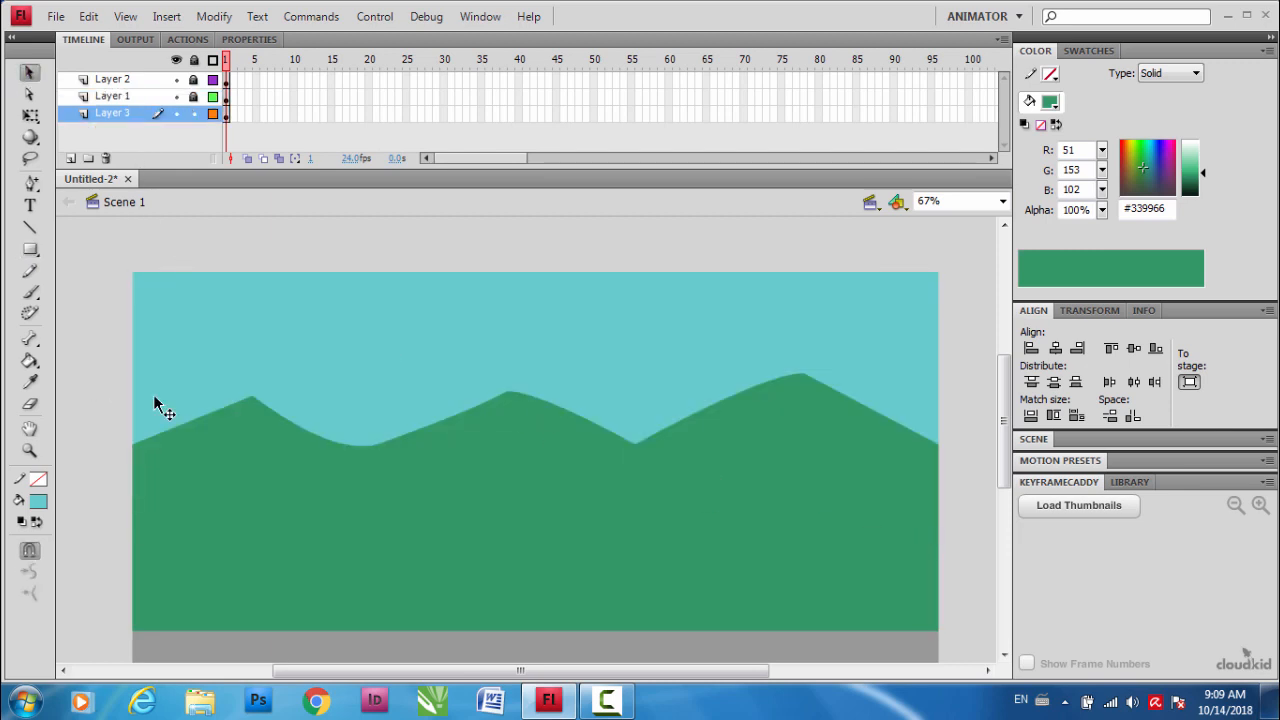
- Fill the sky rectangle with a linear gradient from light blue #6BCAF1 to white
click(463, 368)
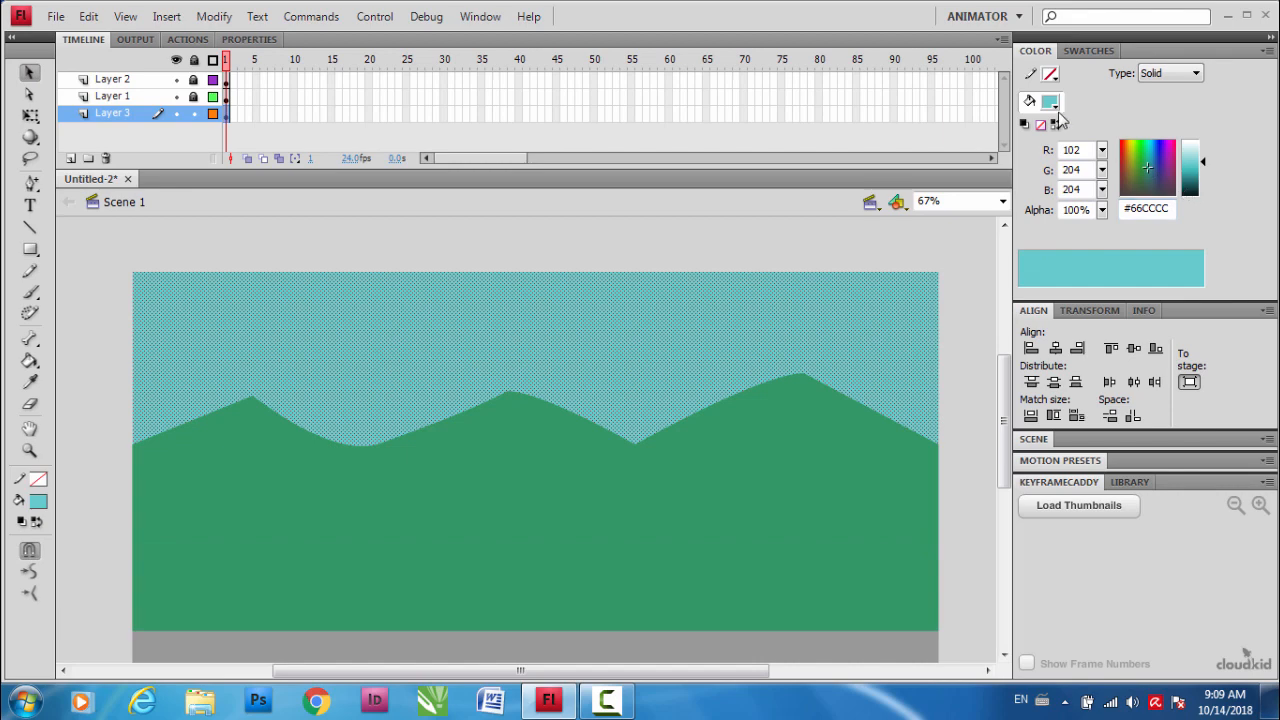
click(1189, 73)
click(1186, 117)
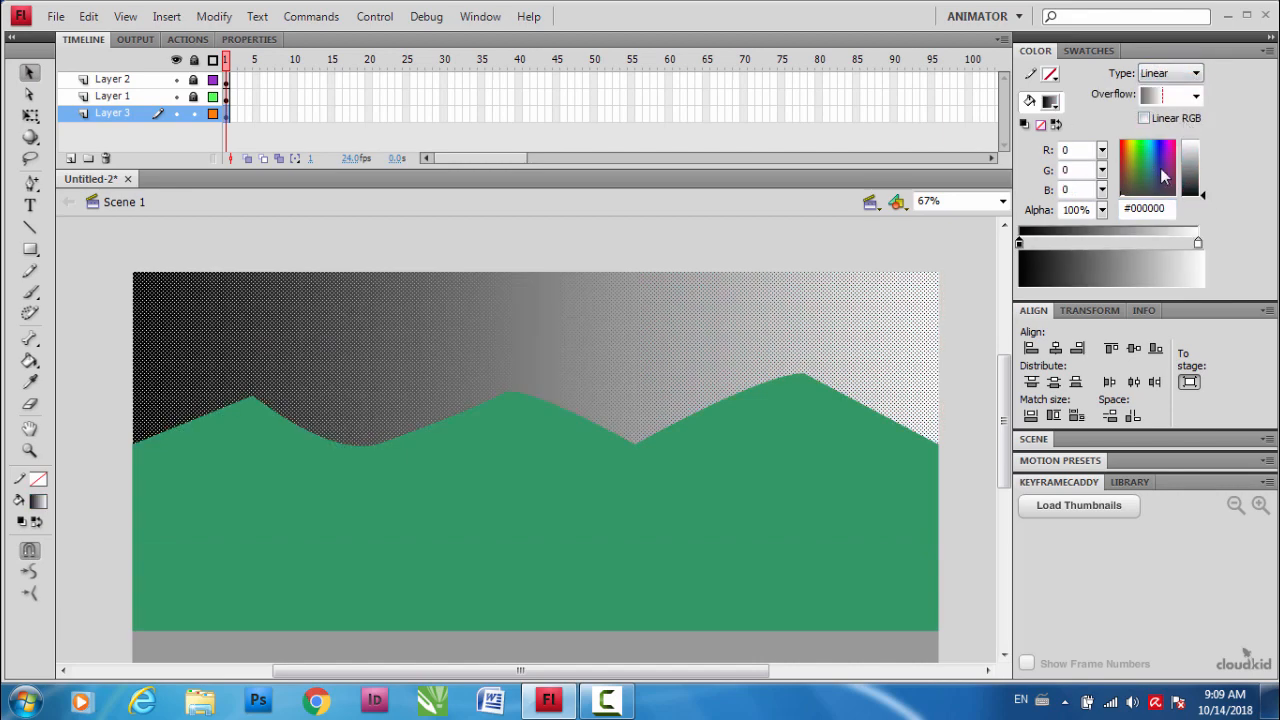
click(1157, 157)
drag(1188, 171, 1189, 157)
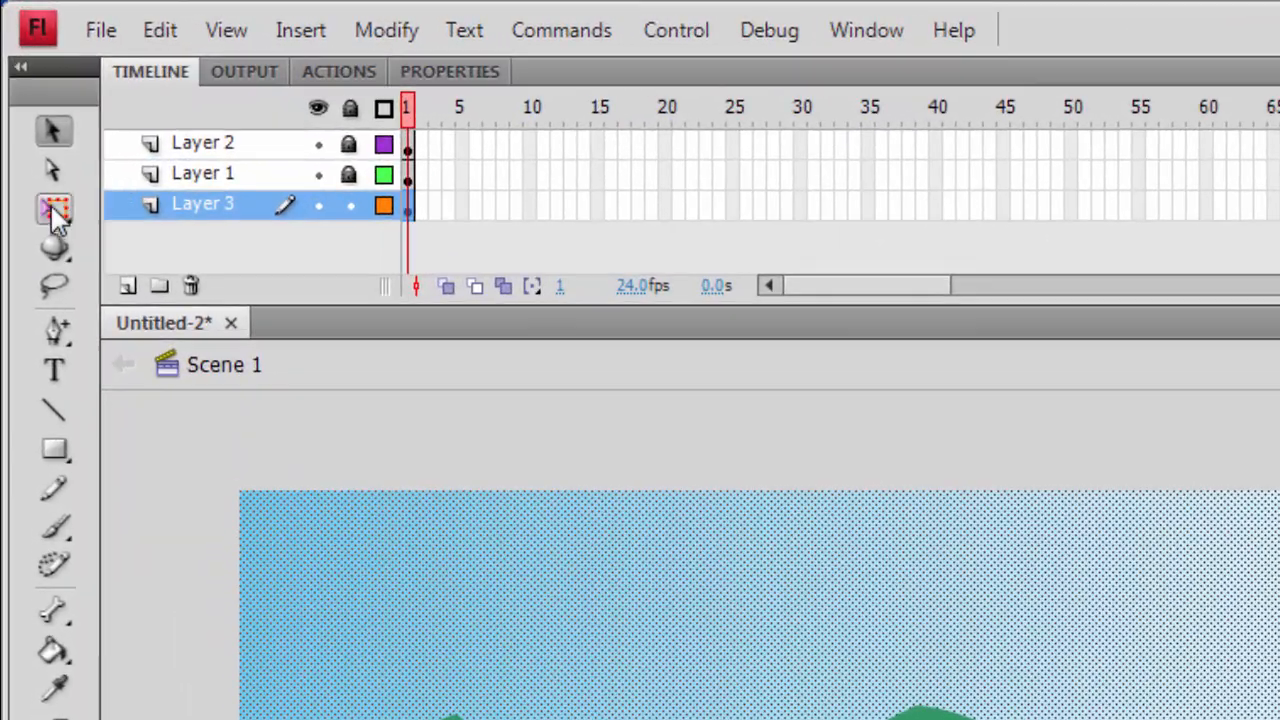
- Rotate the sky's gradient to vertical with Gradient Transform, so the blue is at the upper edge and white below
click(31, 116)
click(137, 250)
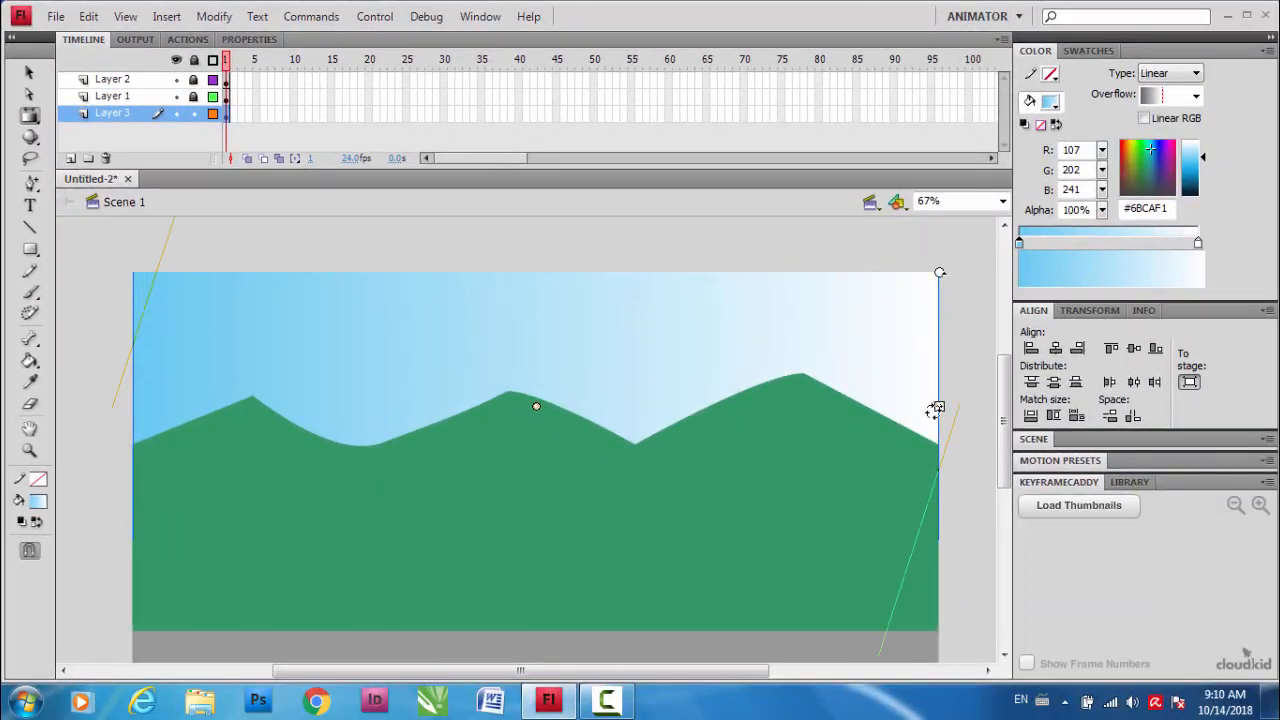
drag(935, 408, 527, 545)
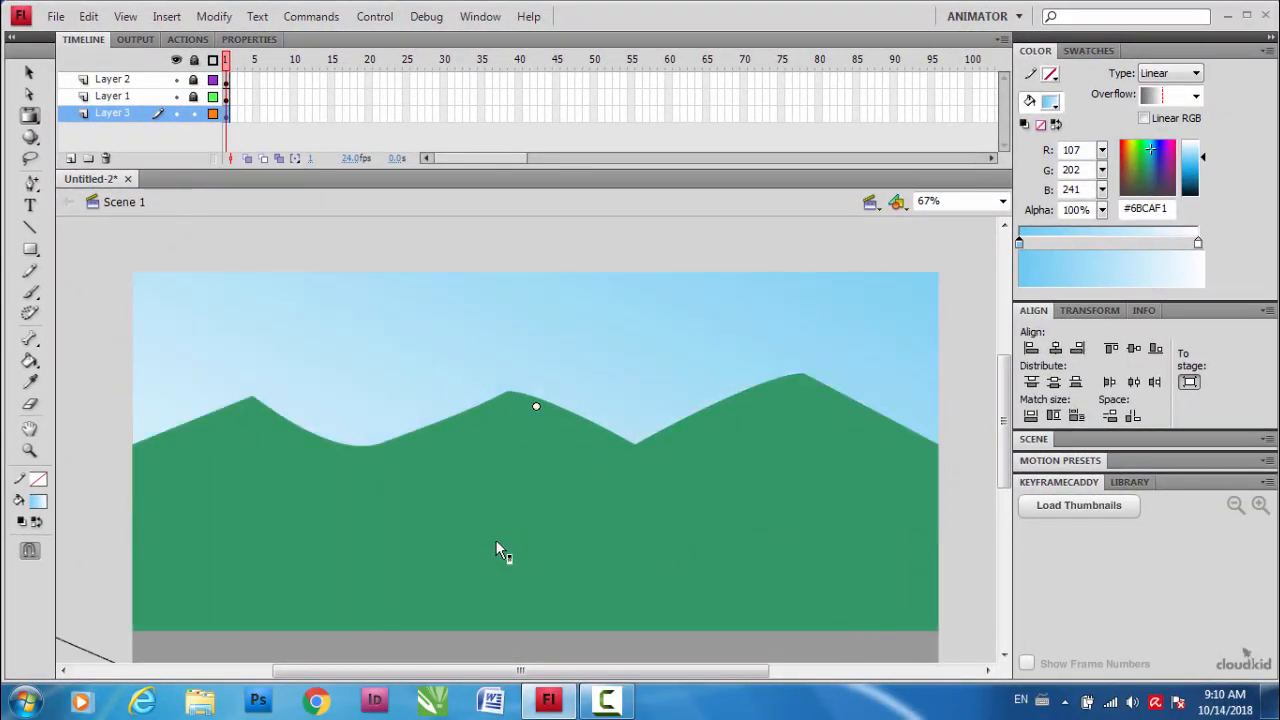
key(ctrl+minus)
scroll(519, 600, down, 3)
drag(598, 612, 686, 549)
scroll(542, 467, up, 2)
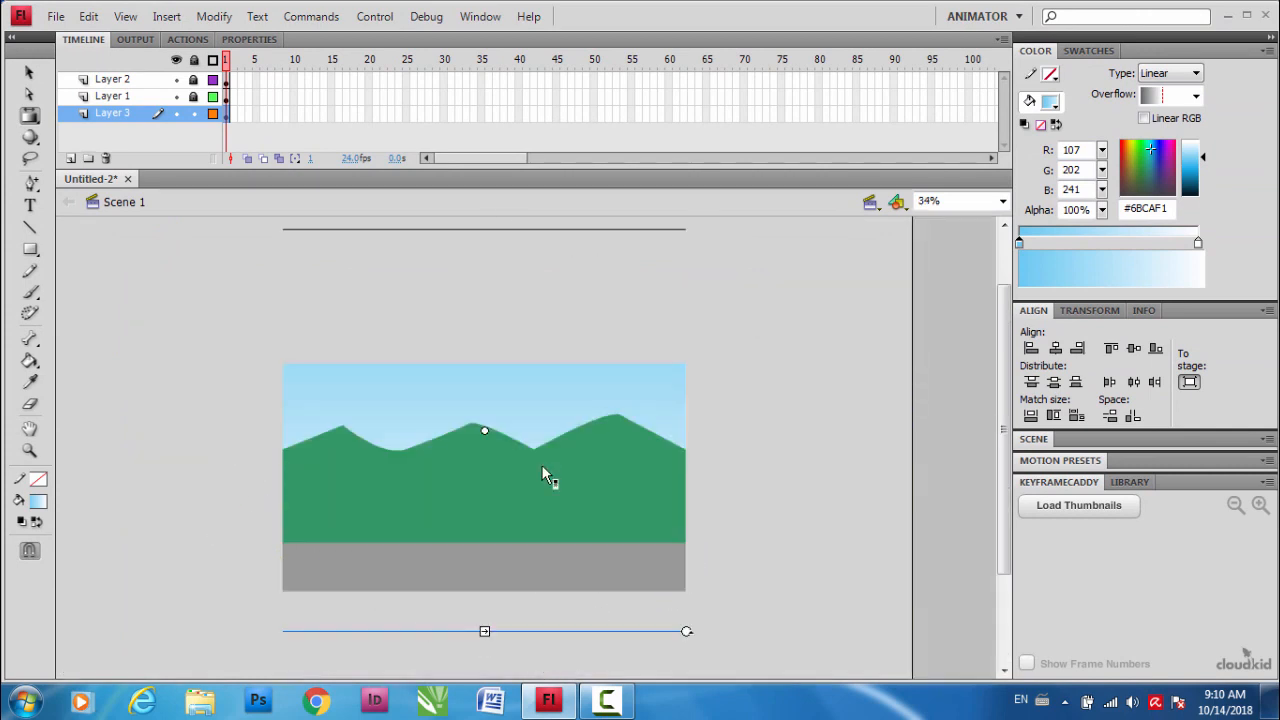
- Shorten the sky's vertical gradient so it fades from blue to near white just above the hills
drag(485, 631, 486, 524)
click(484, 306)
click(487, 427)
click(243, 395)
key(ctrl+=)
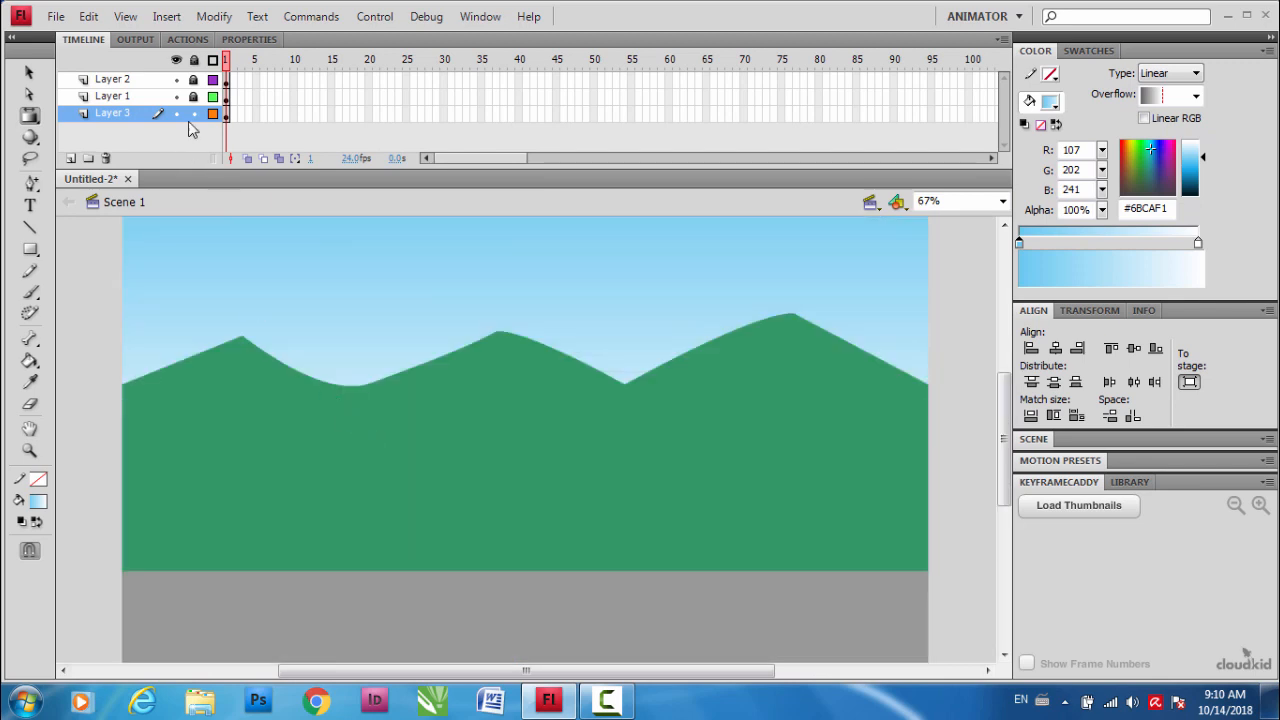
- Lock Layer 3 and draw a strokeless rectangle across the road's upper edge on a new layer above Layer 2
click(113, 80)
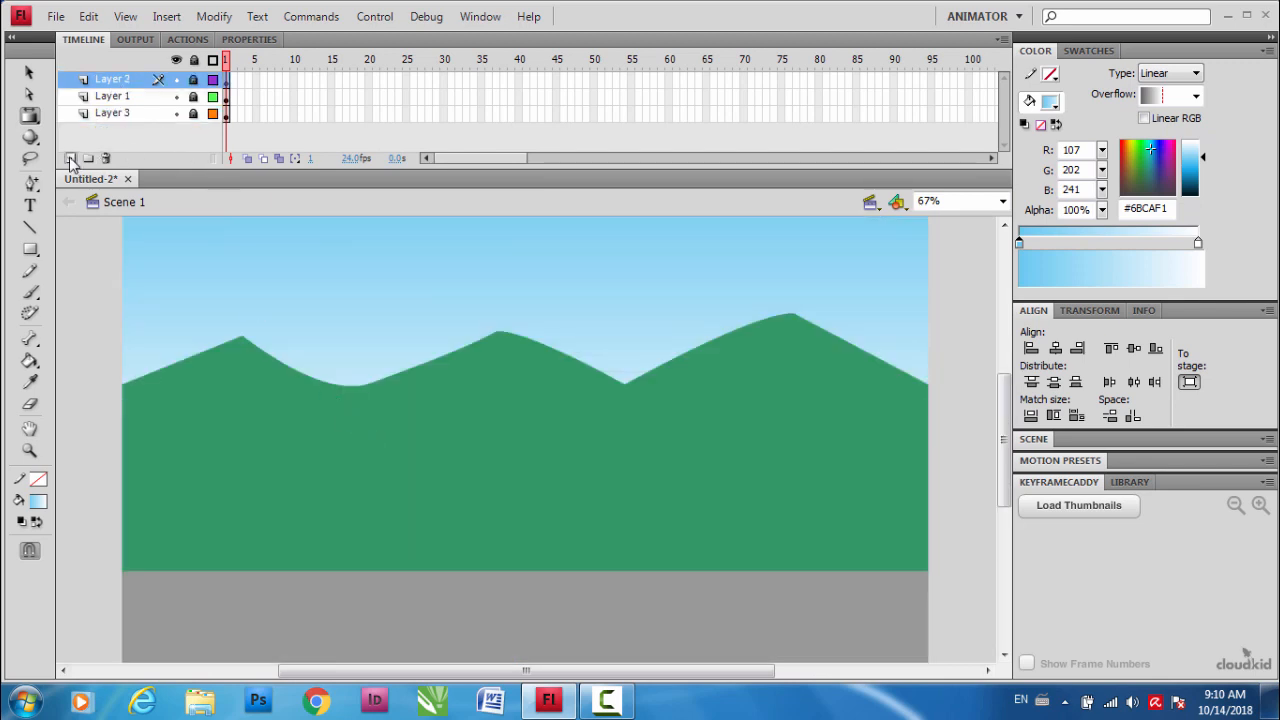
click(71, 159)
click(29, 249)
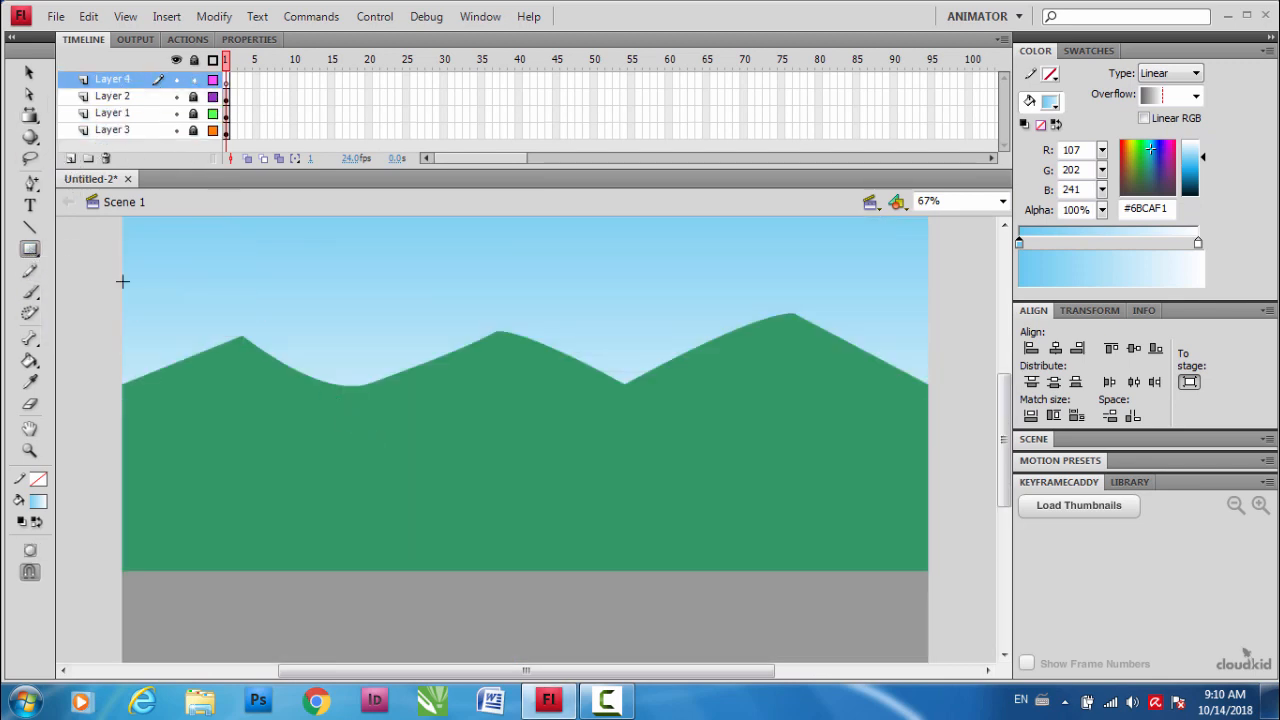
scroll(375, 500, down, 2)
drag(375, 507, 638, 456)
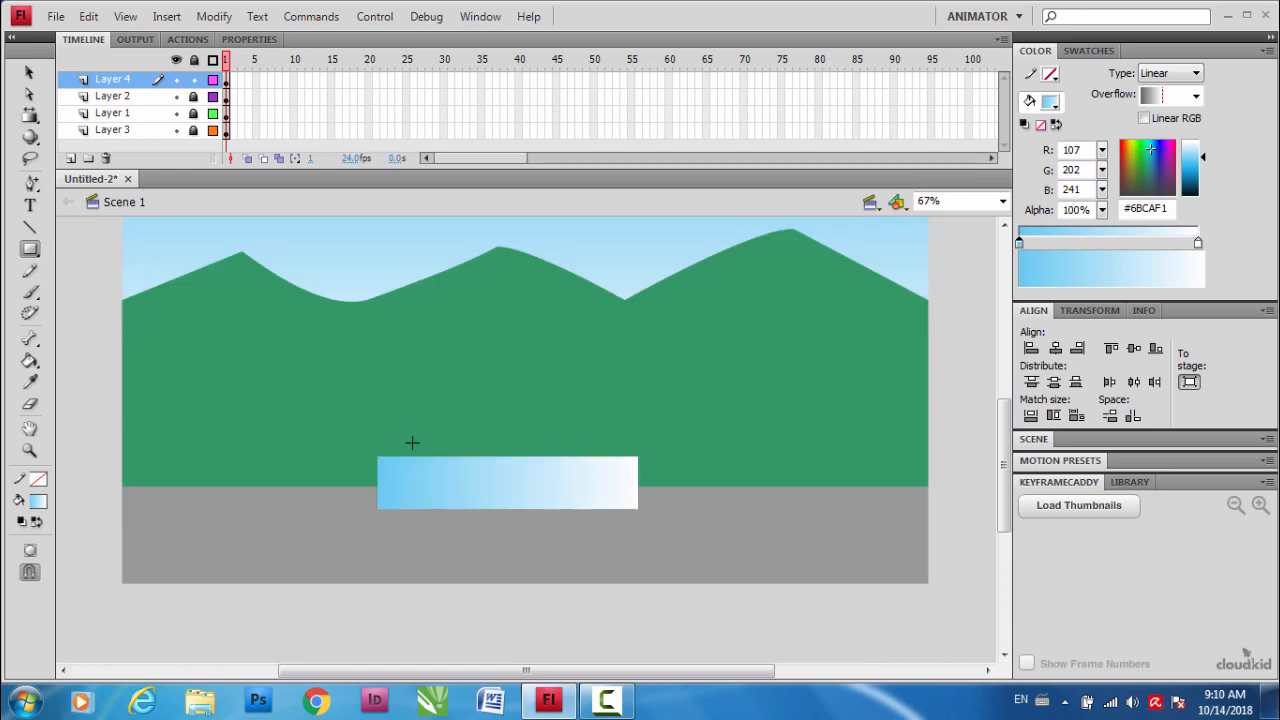
- Change the new rectangle's fill to solid red #FF0000
key(v)
click(38, 501)
click(376, 452)
click(385, 498)
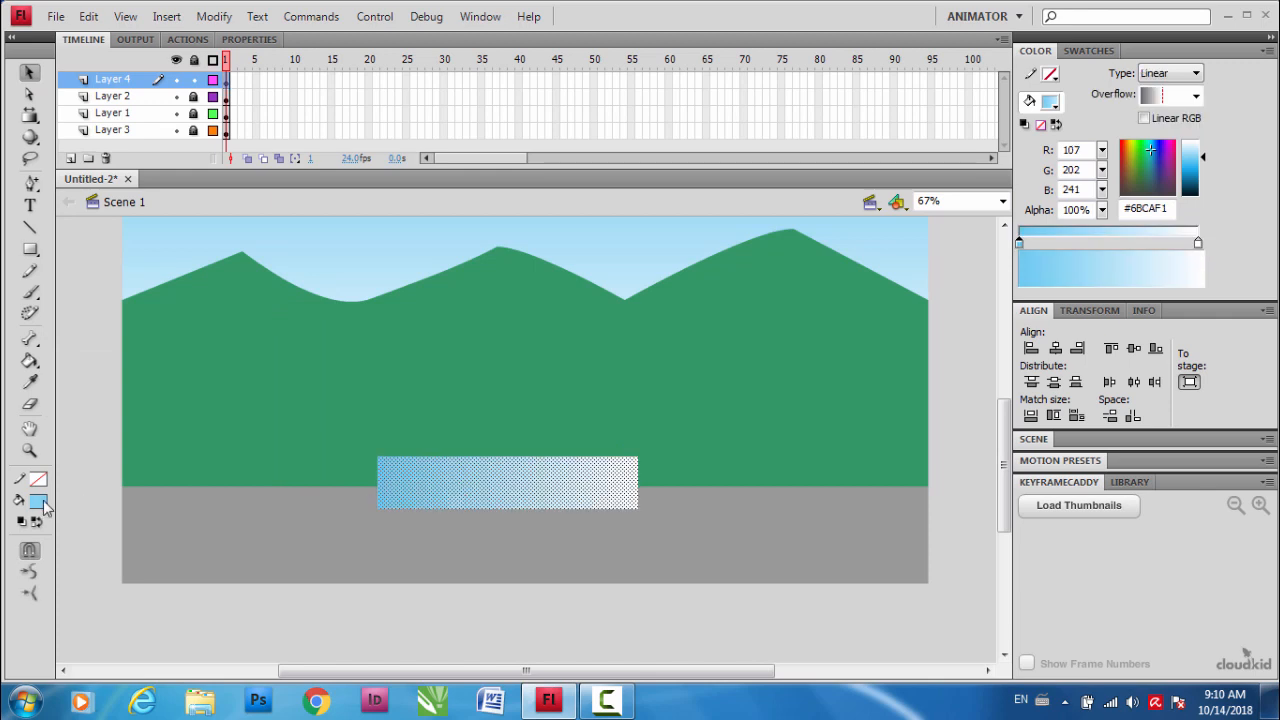
click(38, 501)
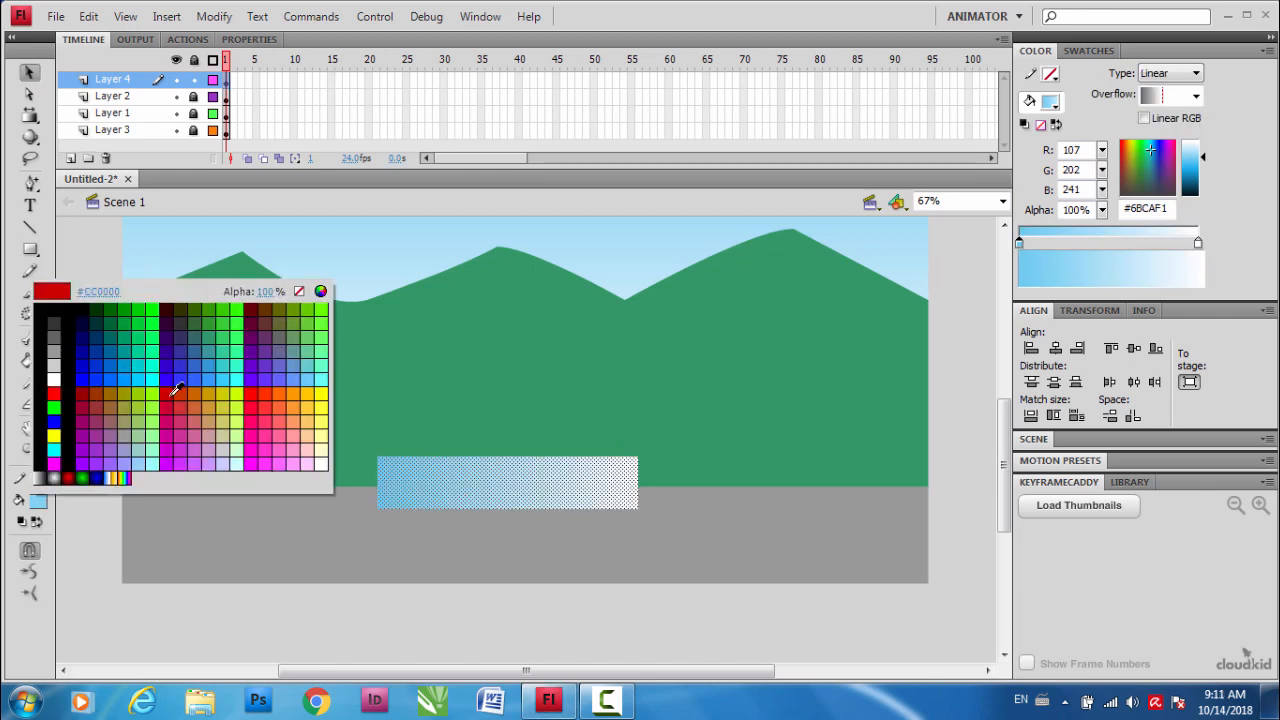
click(254, 386)
click(463, 482)
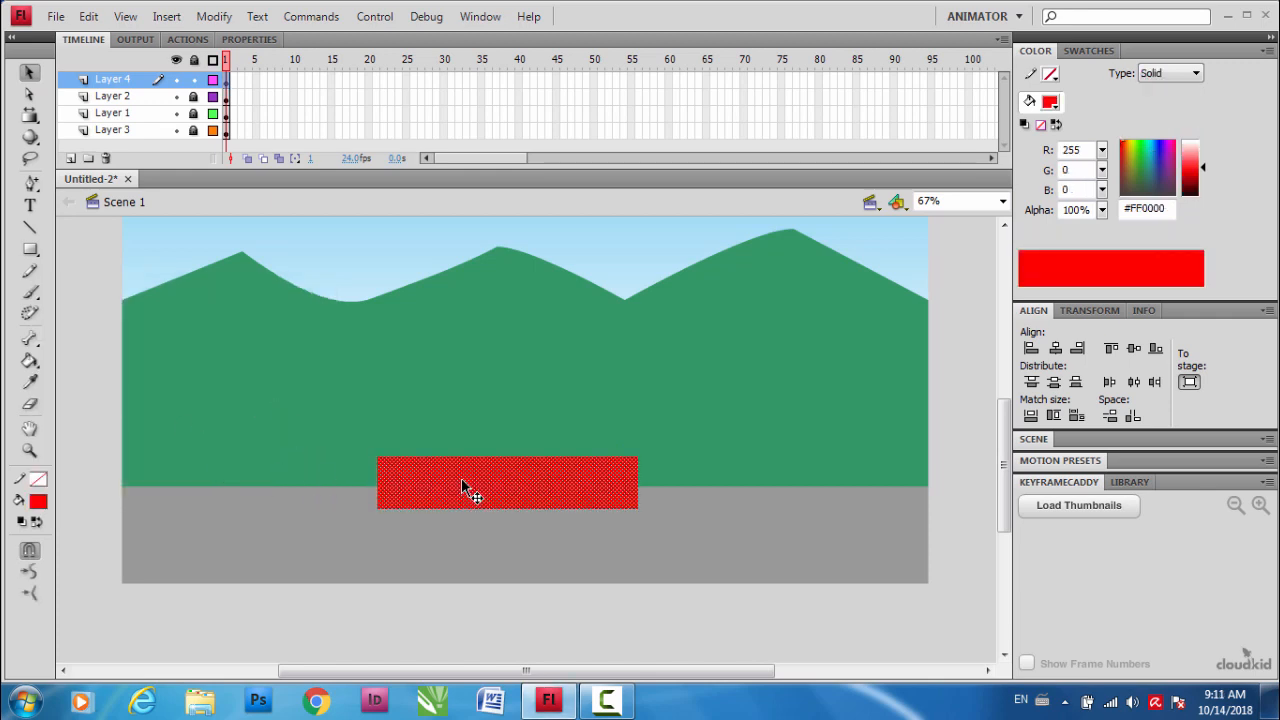
- Reshape the red rectangle's upper edge into a car body with a curved slope at the left and a higher angled corner at the right
key(ctrl+=)
click(251, 451)
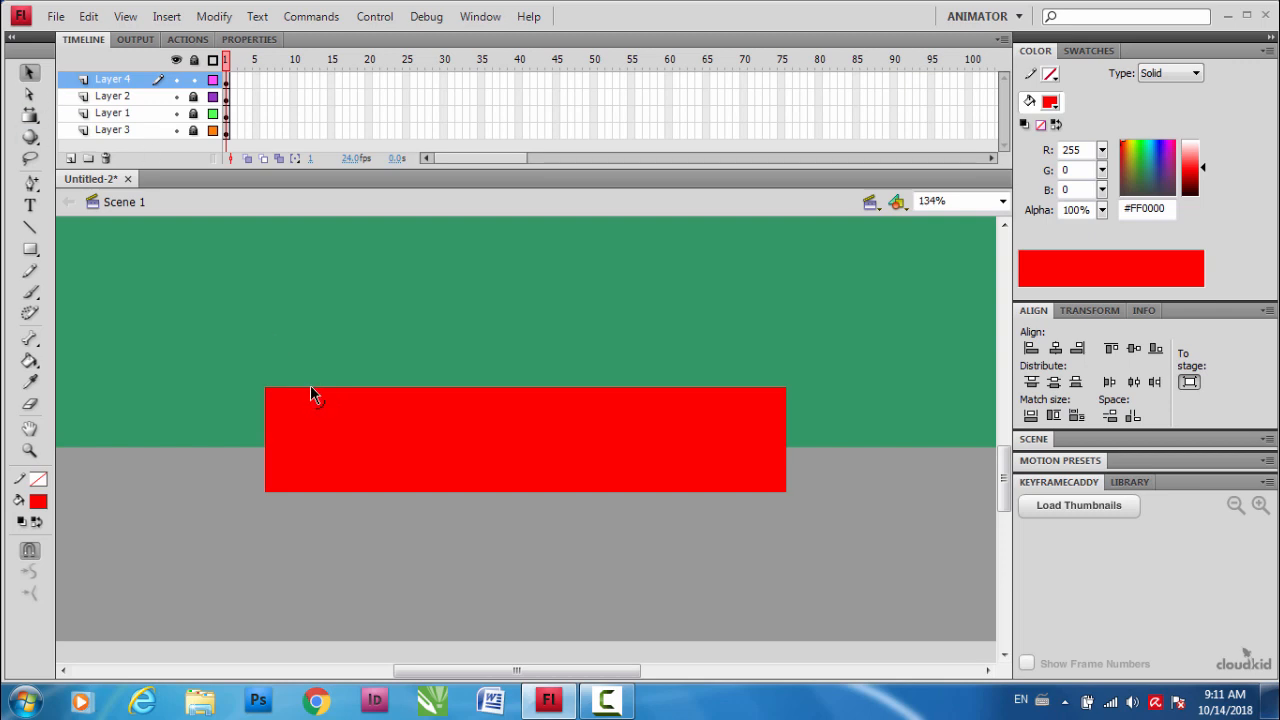
drag(314, 387, 316, 372)
drag(740, 386, 722, 357)
drag(316, 372, 343, 366)
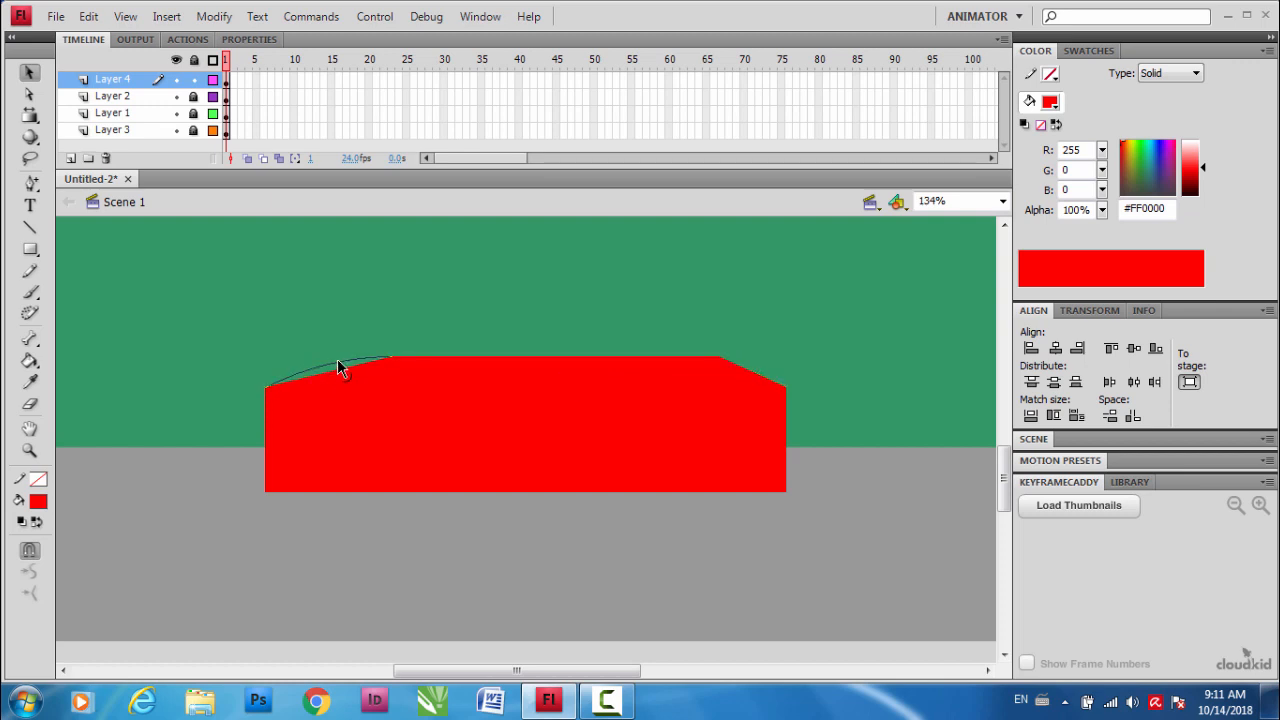
drag(731, 360, 729, 335)
scroll(323, 449, up, 3)
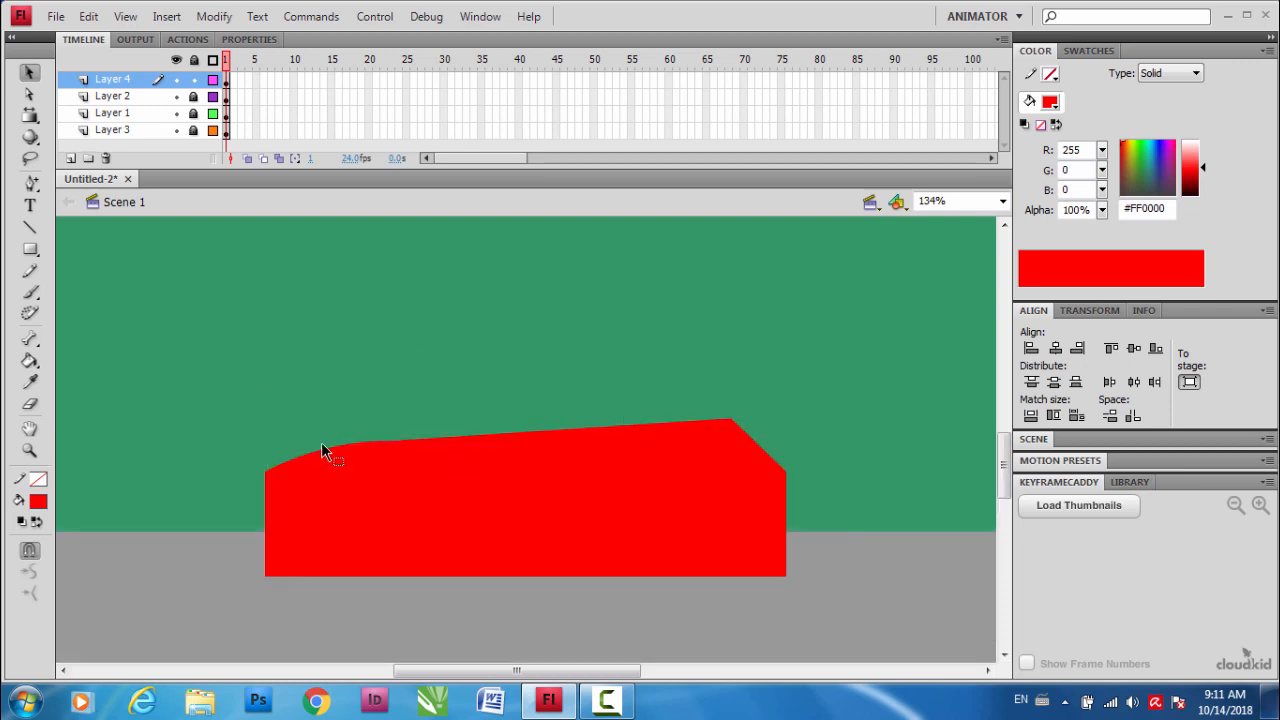
- Draw a red primitive rectangle for the car's cabin, overlapping the upper edge of the body
click(30, 249)
click(105, 290)
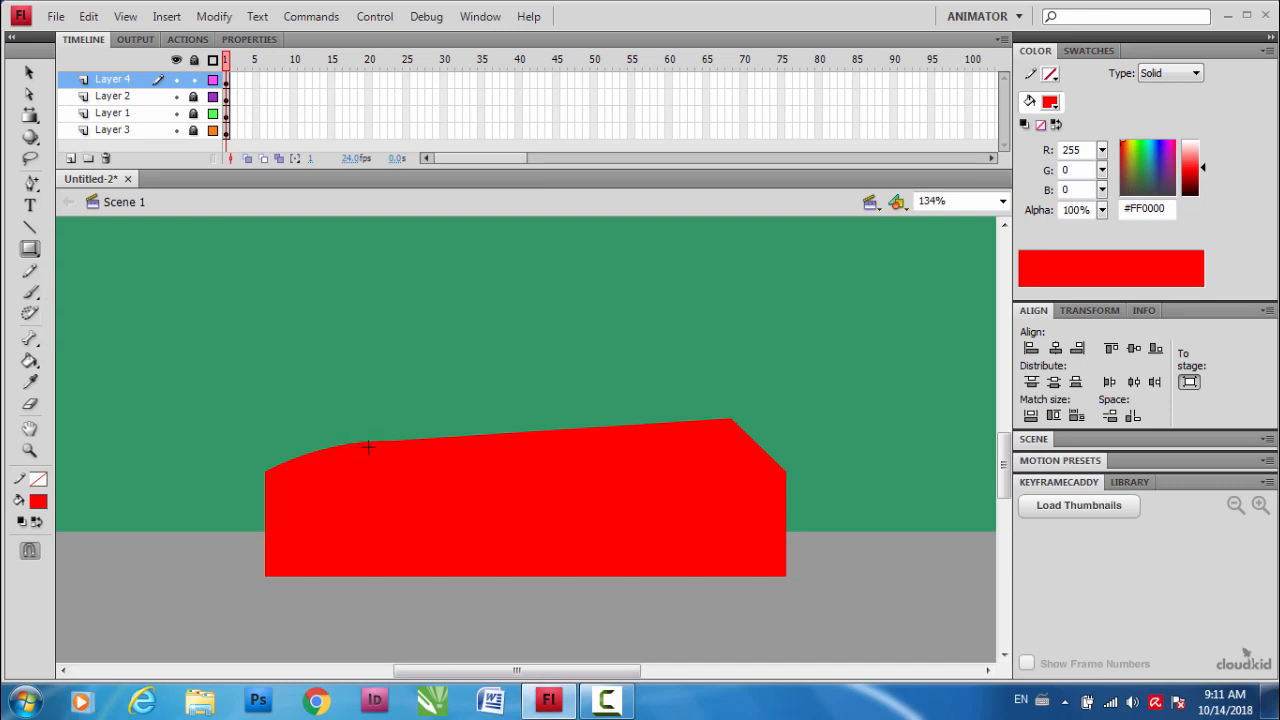
drag(369, 477, 729, 349)
key(v)
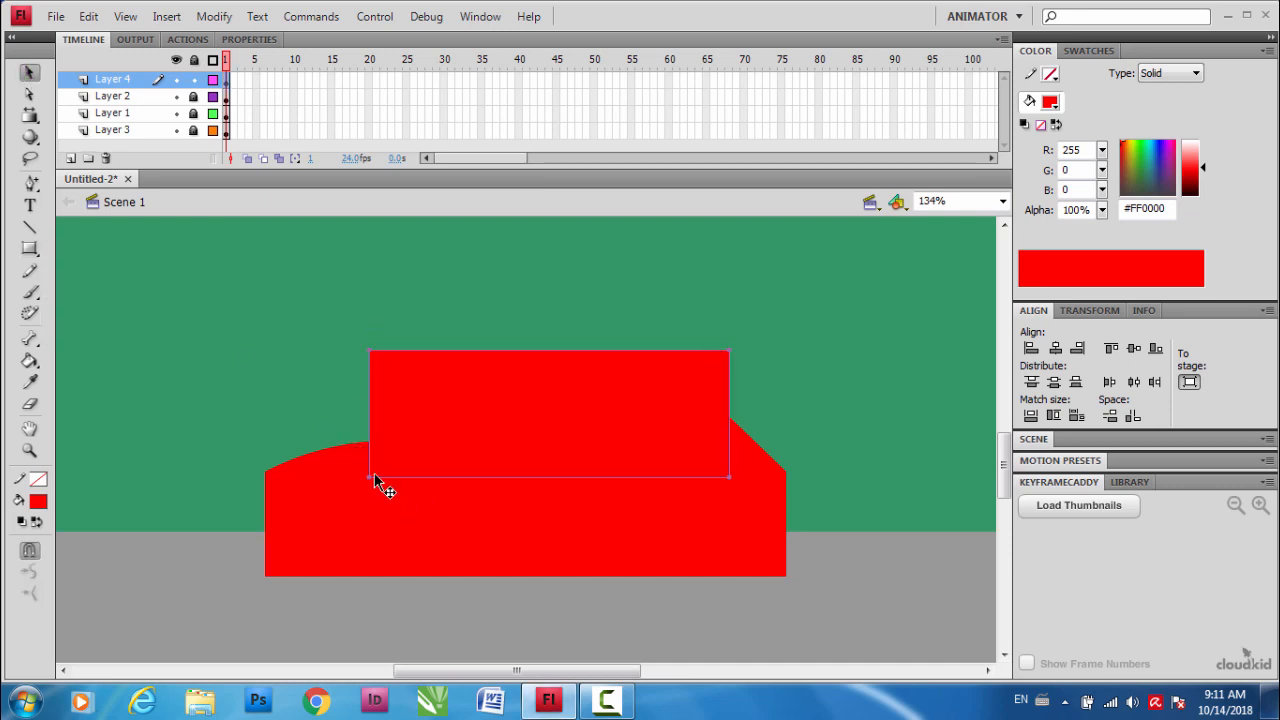
drag(372, 470, 352, 470)
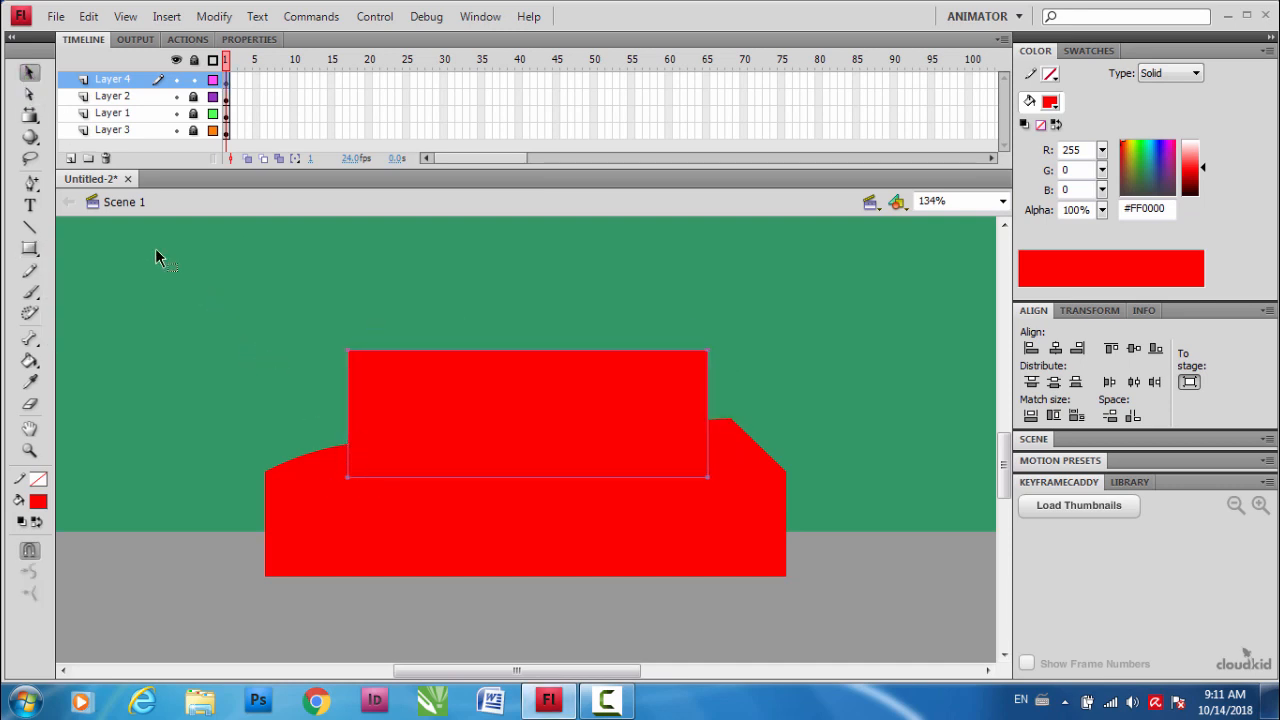
key(ctrl+z)
key(a)
click(369, 463)
click(370, 369)
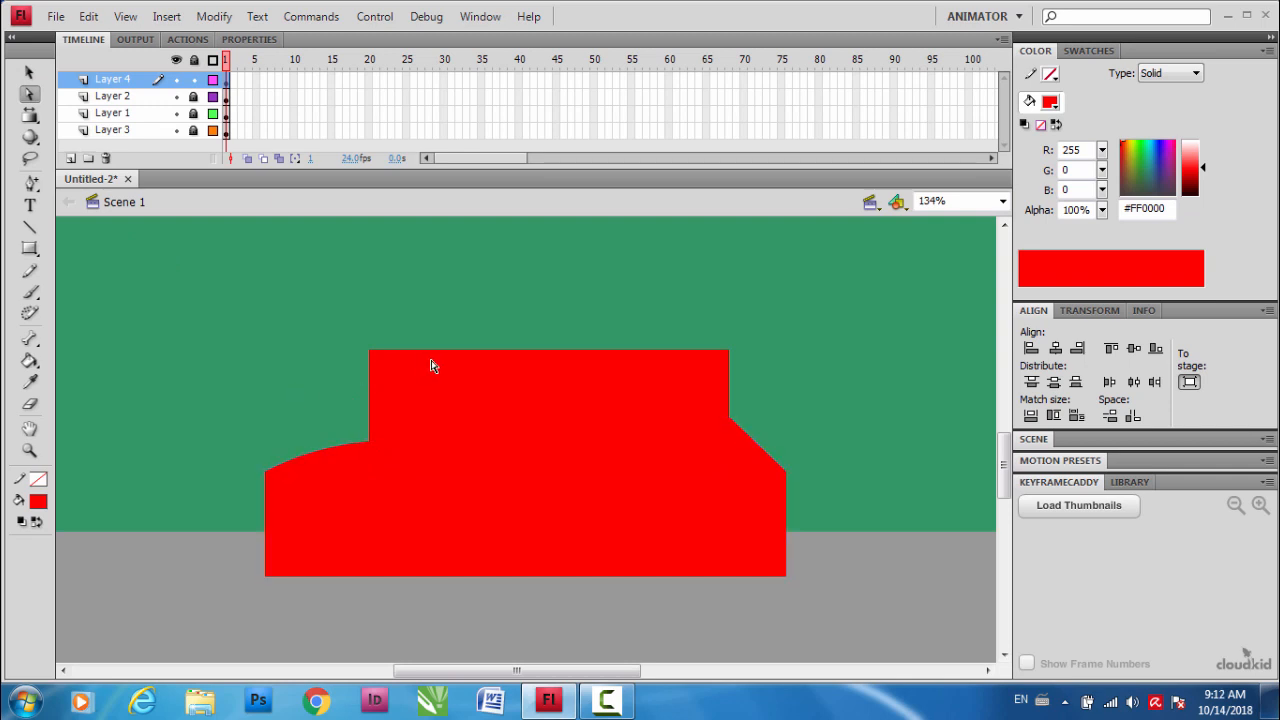
- Break apart the cabin rectangle into an editable shape
key(v)
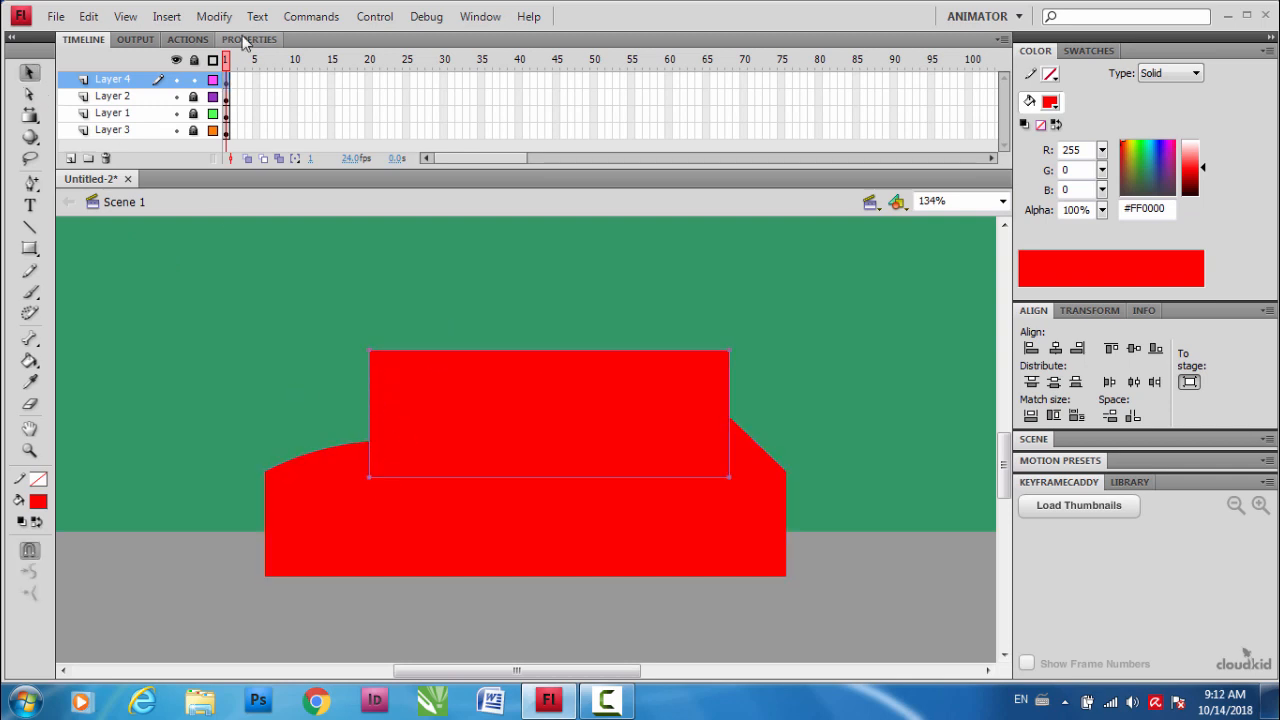
click(214, 17)
click(206, 86)
- Slant both sides of the cabin inward by moving its corner points with the Subselection tool
click(30, 96)
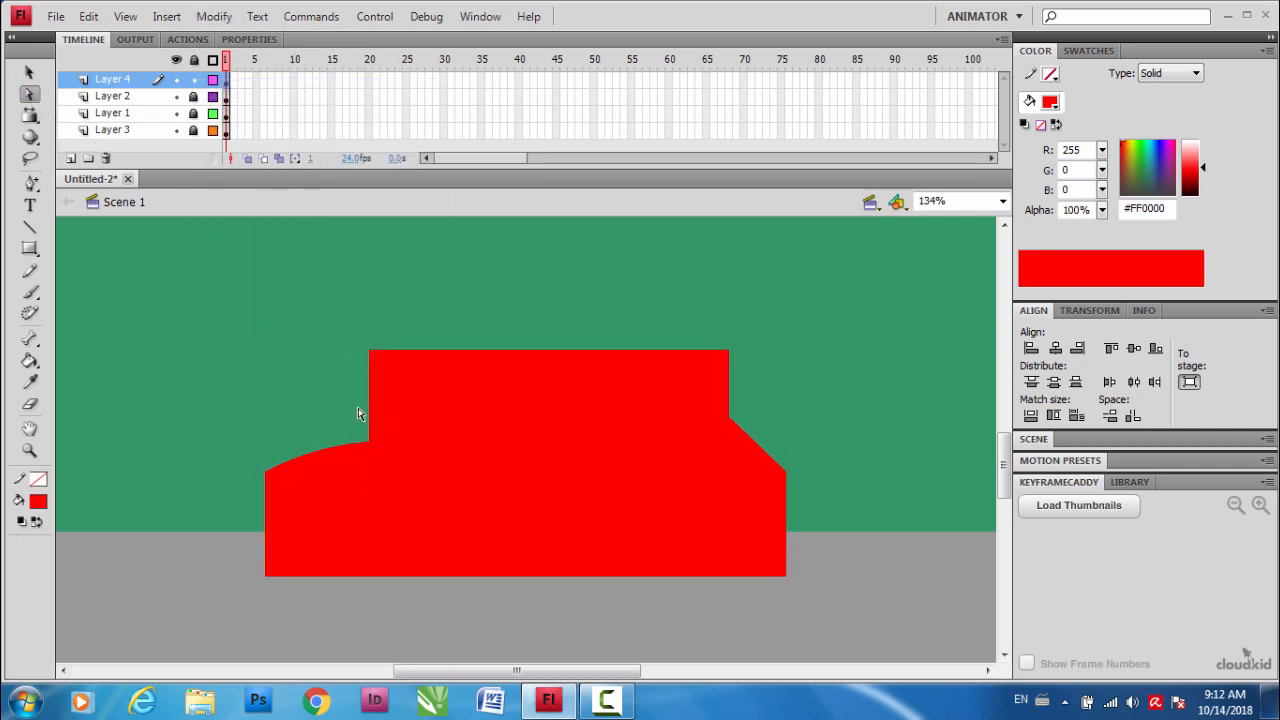
click(369, 436)
click(389, 458)
click(371, 444)
drag(371, 444, 362, 444)
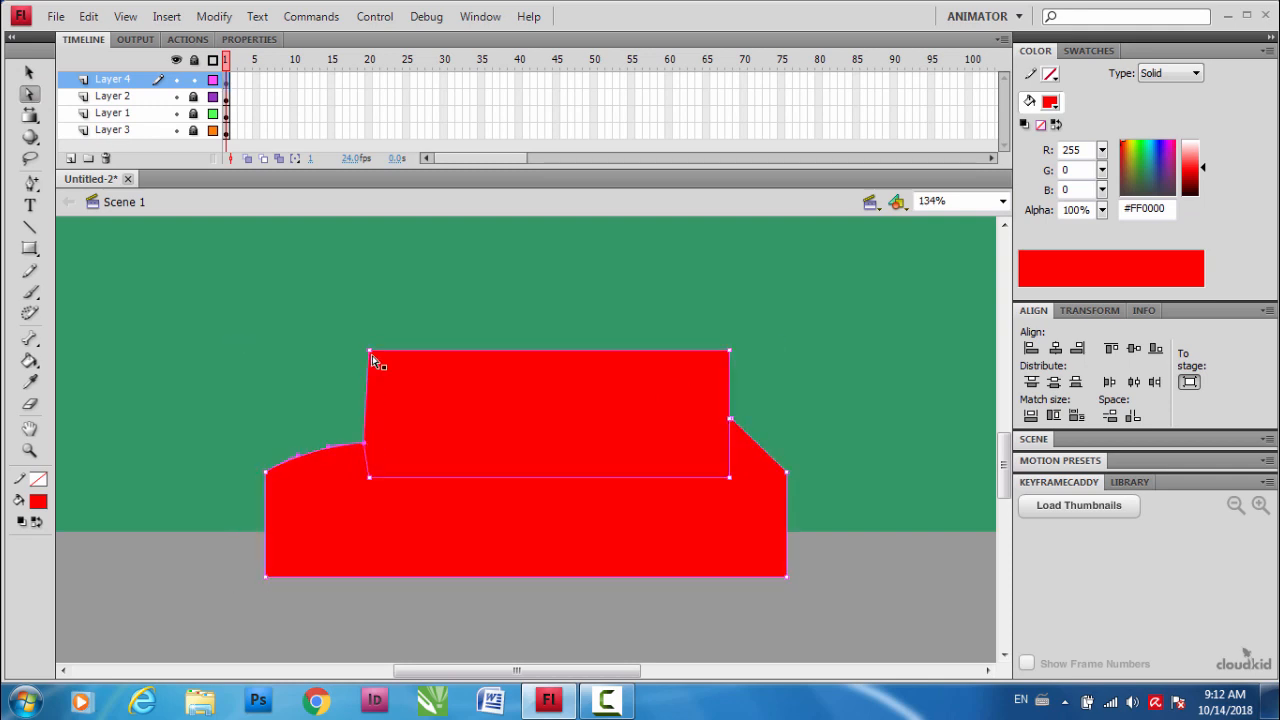
drag(370, 351, 397, 351)
drag(364, 443, 363, 446)
drag(397, 351, 392, 361)
drag(728, 354, 680, 354)
- Bend the cabin's roof edge upward into a gentle curve
key(v)
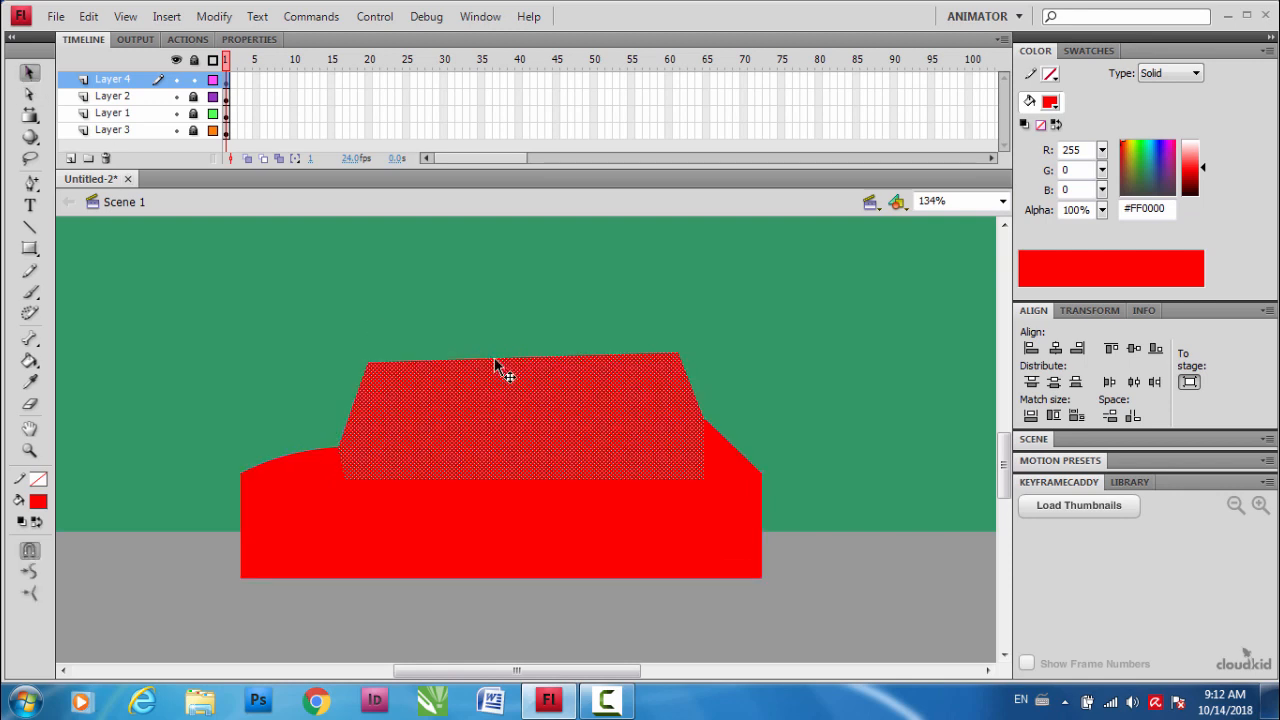
click(503, 347)
drag(543, 358, 547, 341)
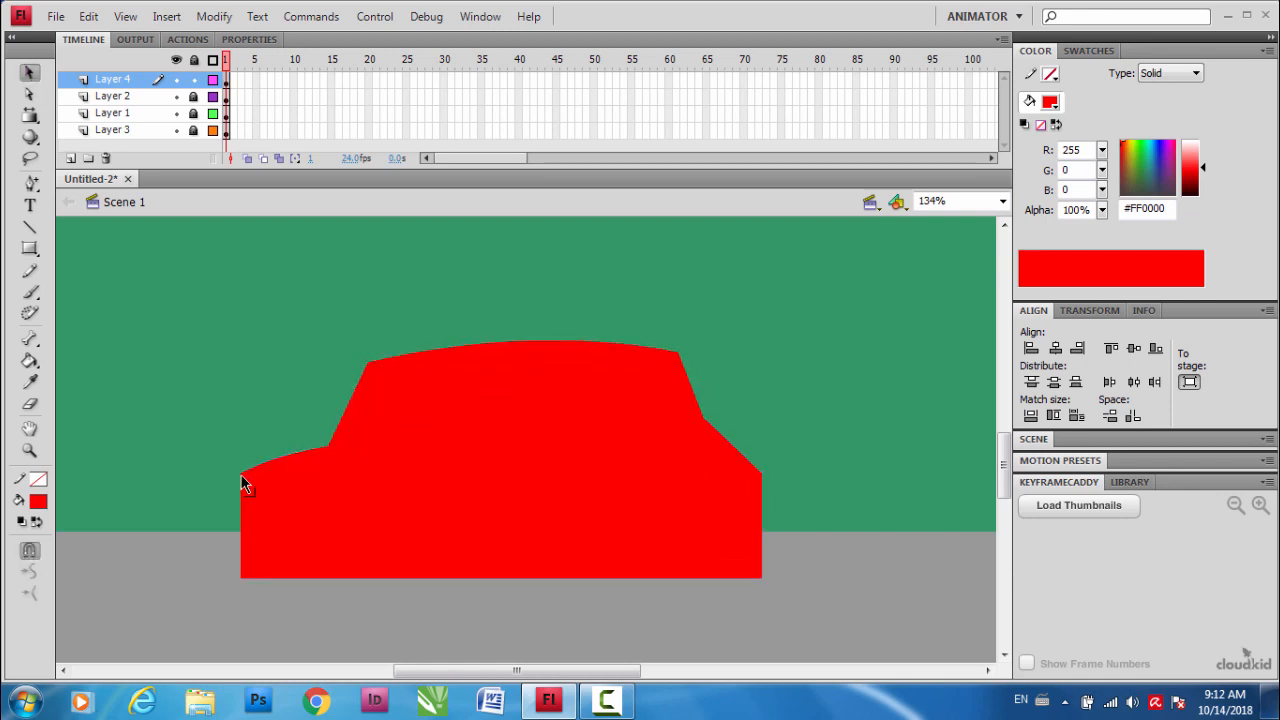
- Pull the car body's lower corners outward and reshape its left and right ends into rounded bumpers
drag(240, 575, 214, 577)
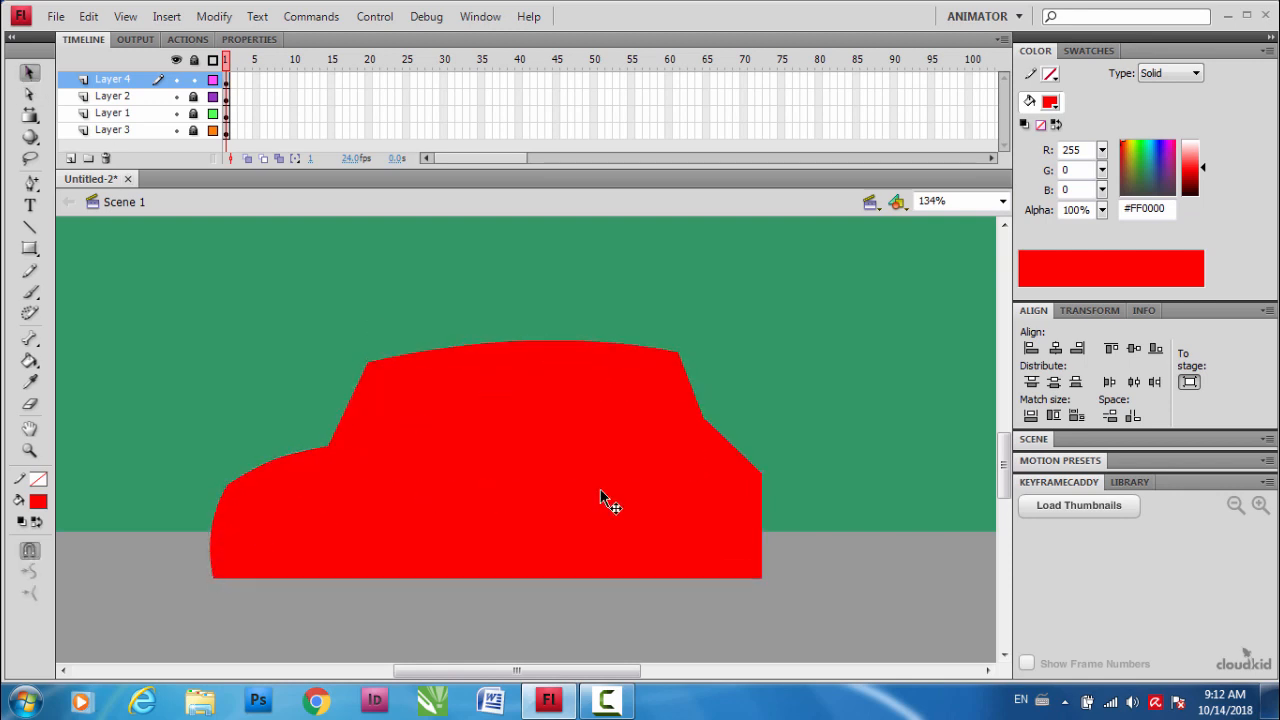
drag(764, 579, 779, 578)
drag(761, 477, 769, 468)
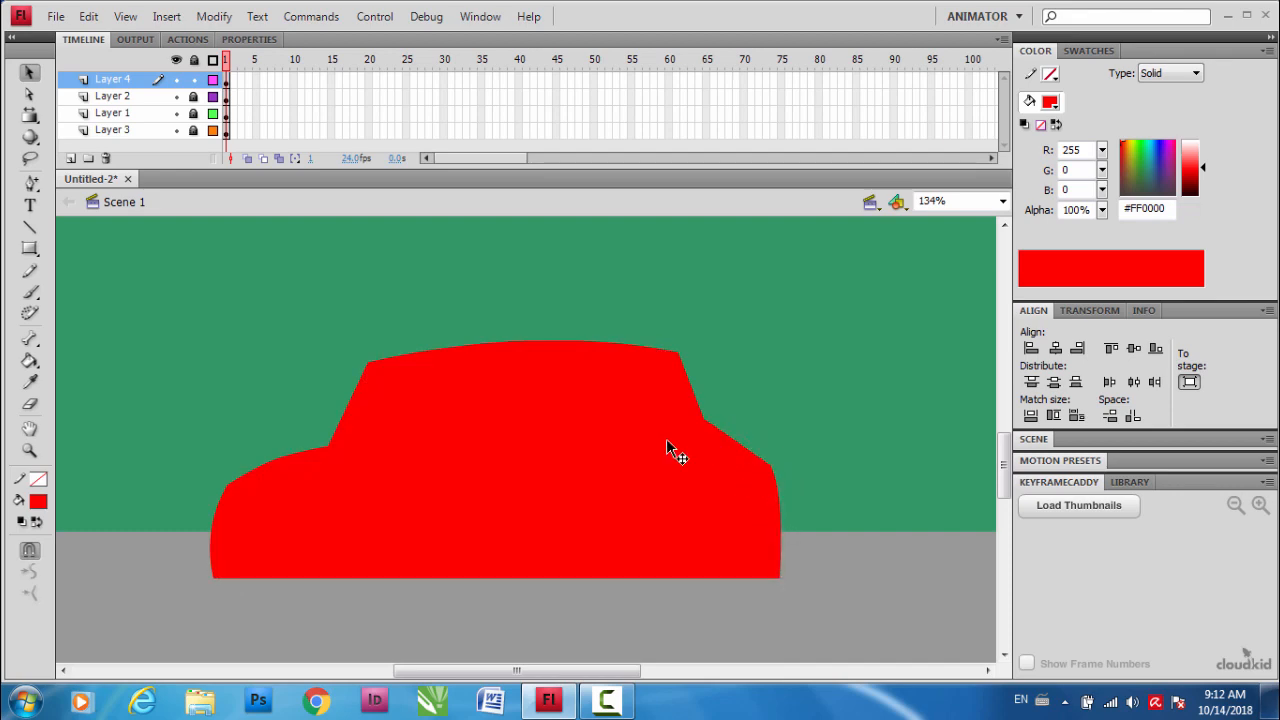
- Draw a closed outline for the car's left window with the Pen tool, following the slanted front and roof of the cabin
key(p)
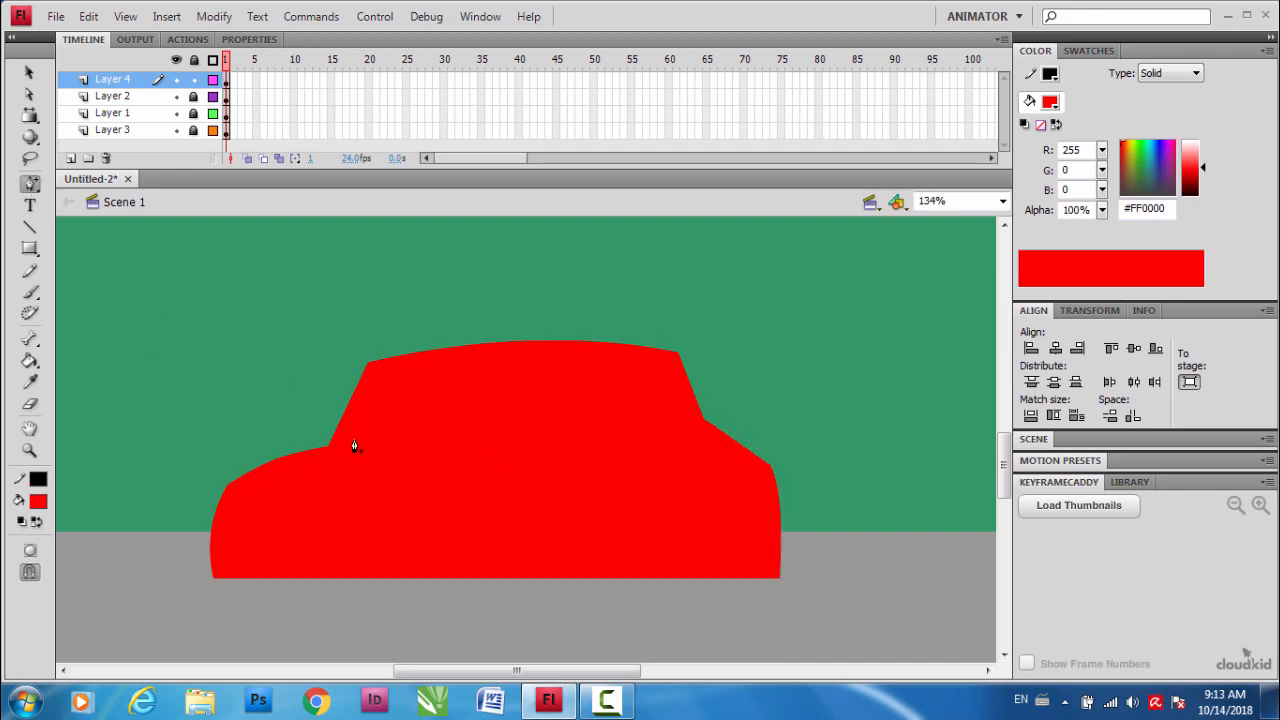
click(344, 457)
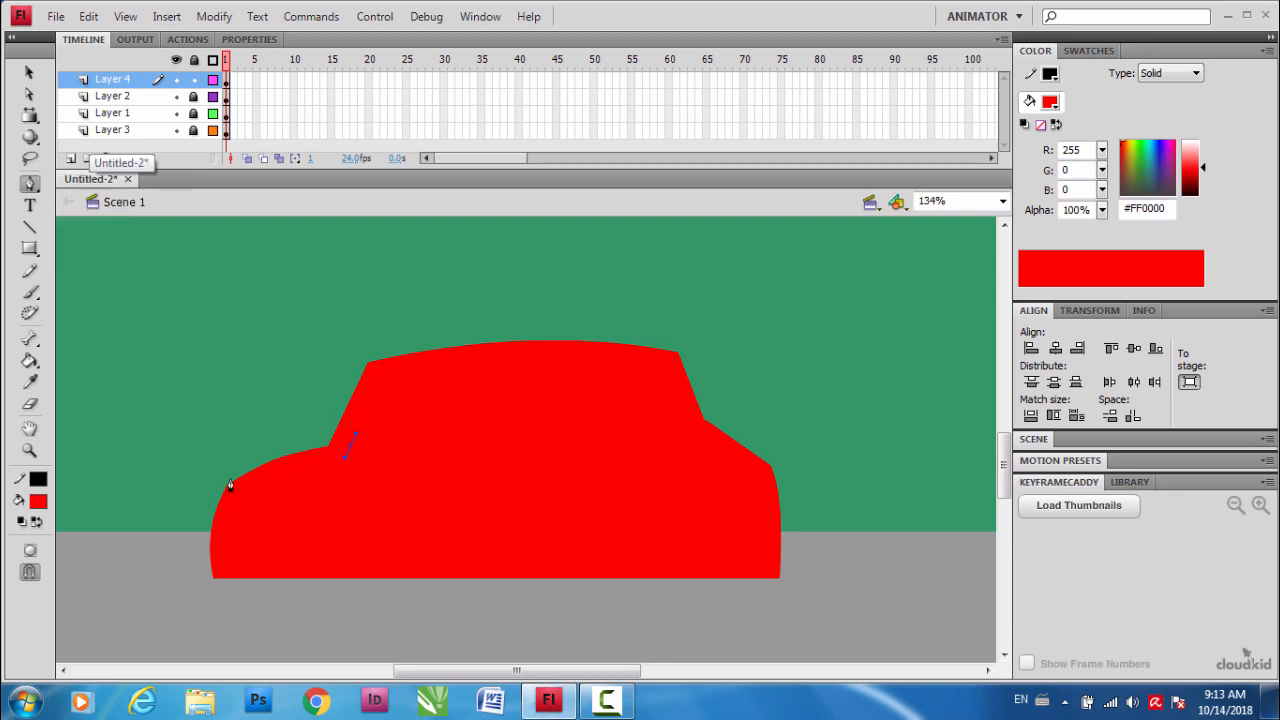
click(357, 437)
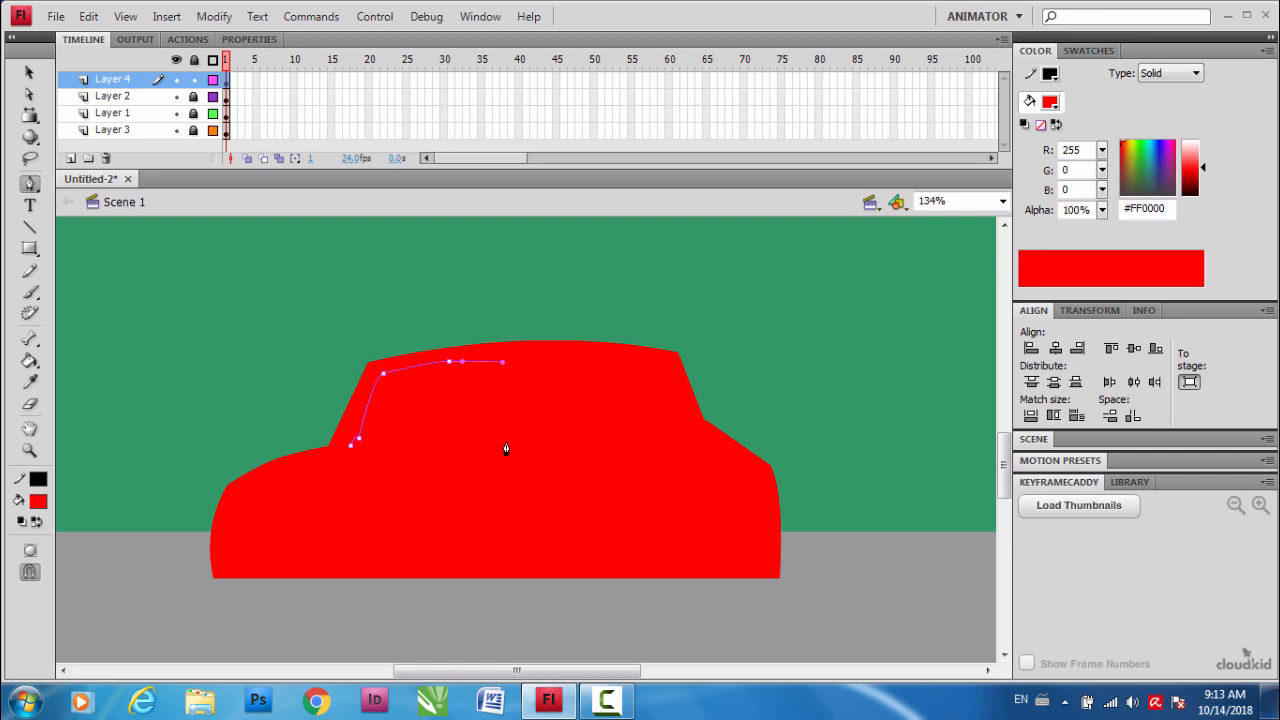
click(29, 72)
- Fill the window outline with dark blue #003366
click(38, 479)
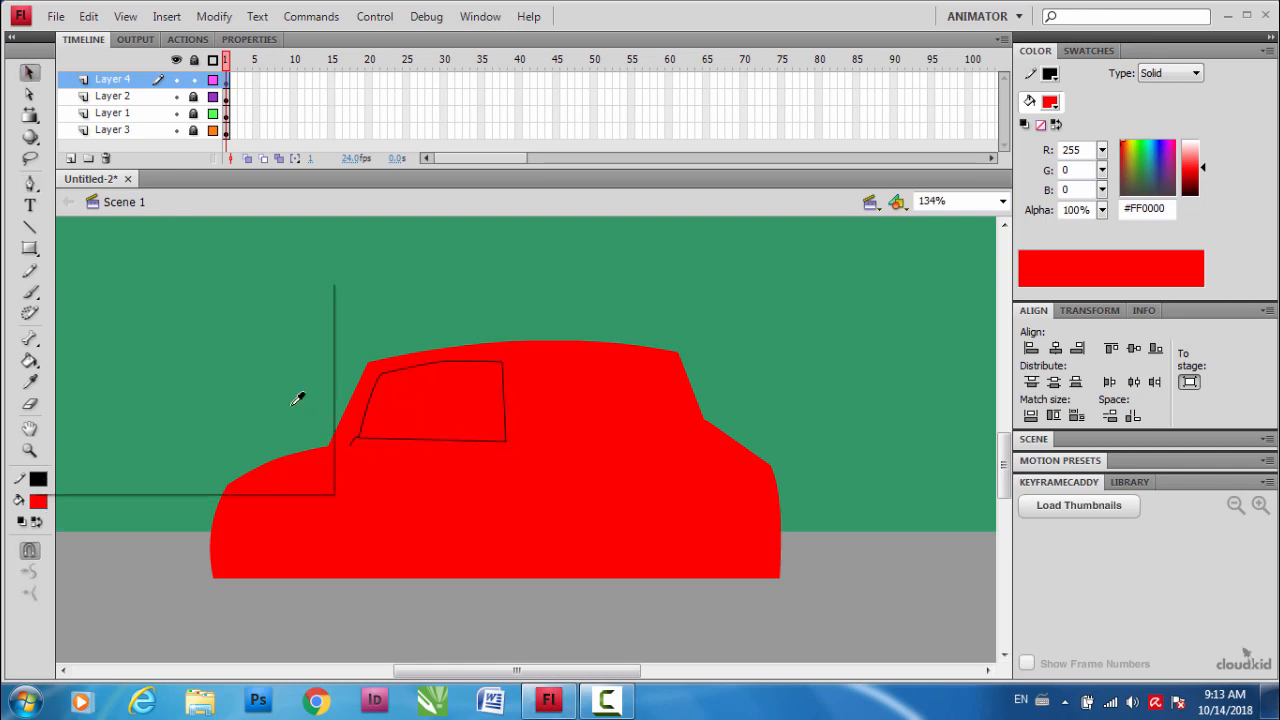
click(104, 323)
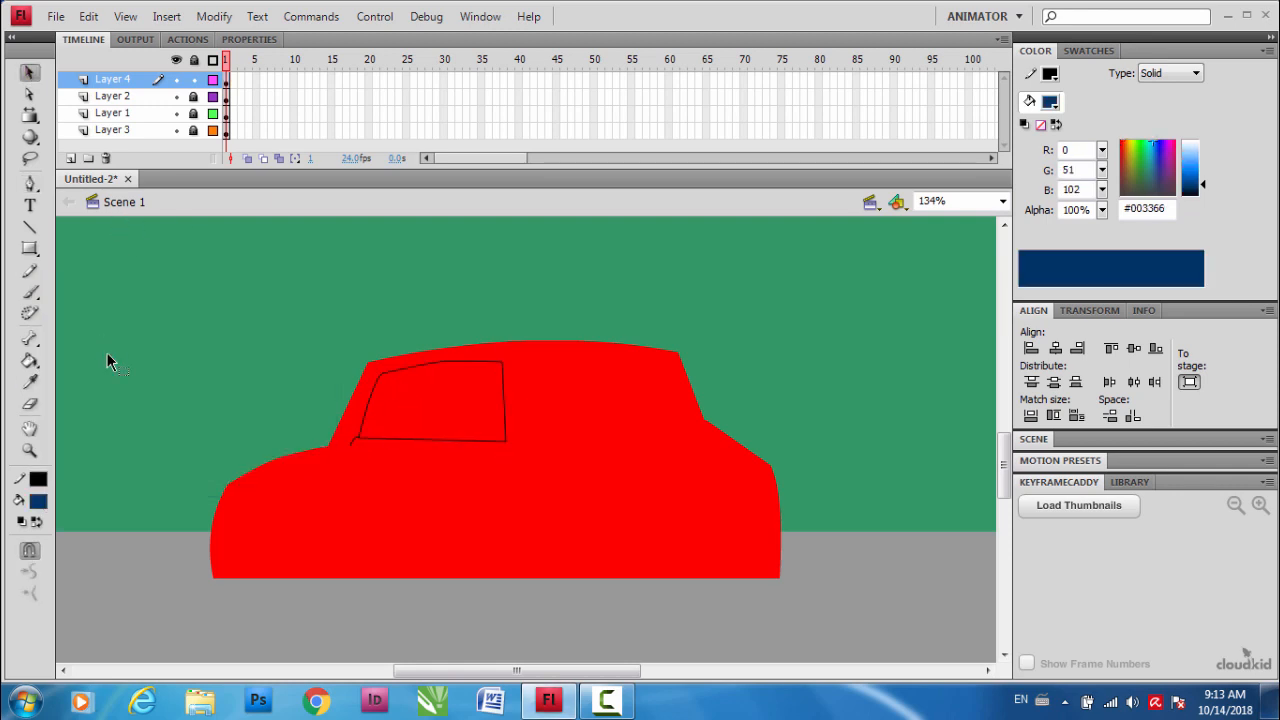
click(29, 361)
click(399, 395)
key(v)
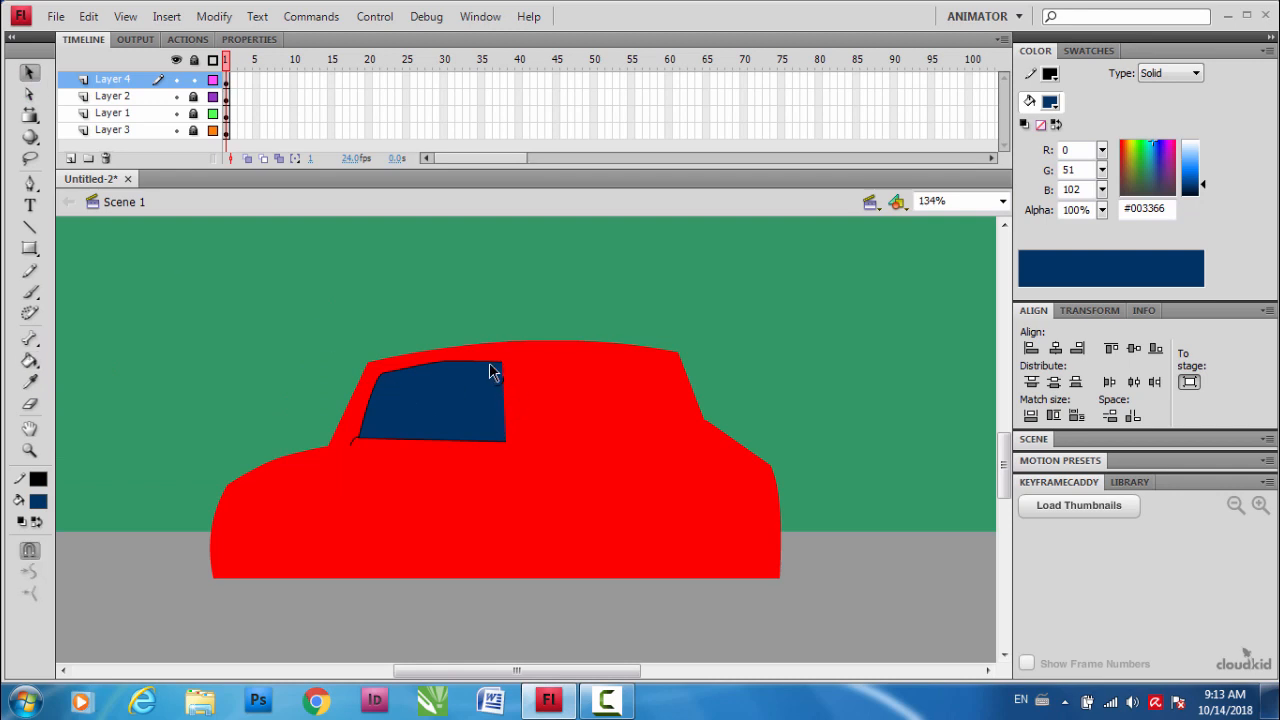
- Delete the black outline around the blue window, keeping the fill in its place
click(381, 440)
drag(424, 397, 485, 616)
key(ctrl+z)
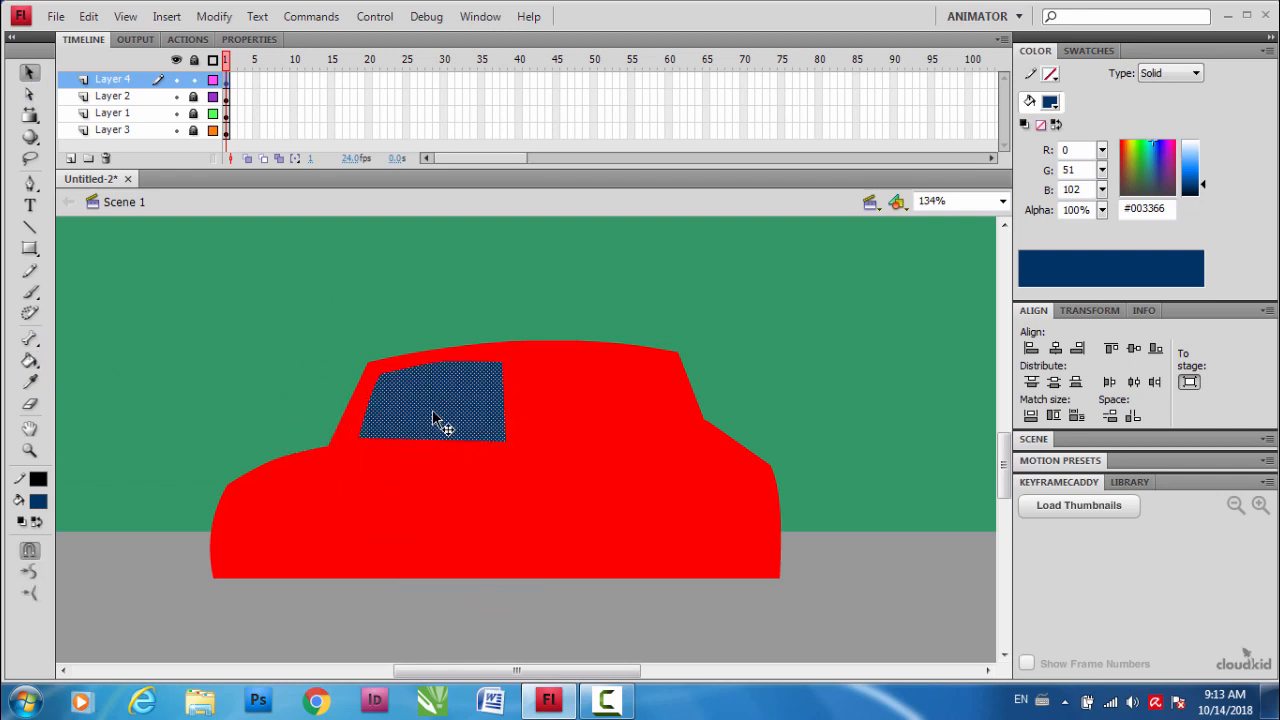
- Place a copy of the blue window in the right half of the cabin and flip it horizontally
drag(436, 420, 582, 404)
click(213, 16)
mouse_move(330, 234)
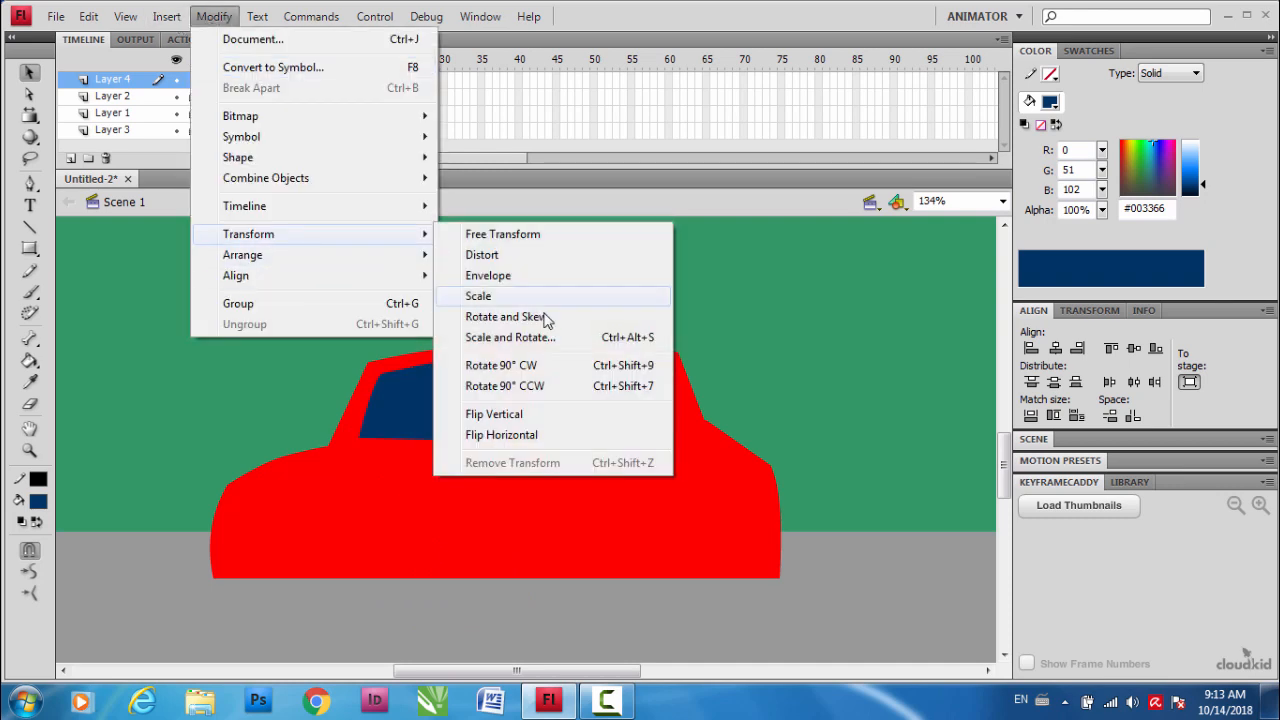
click(540, 436)
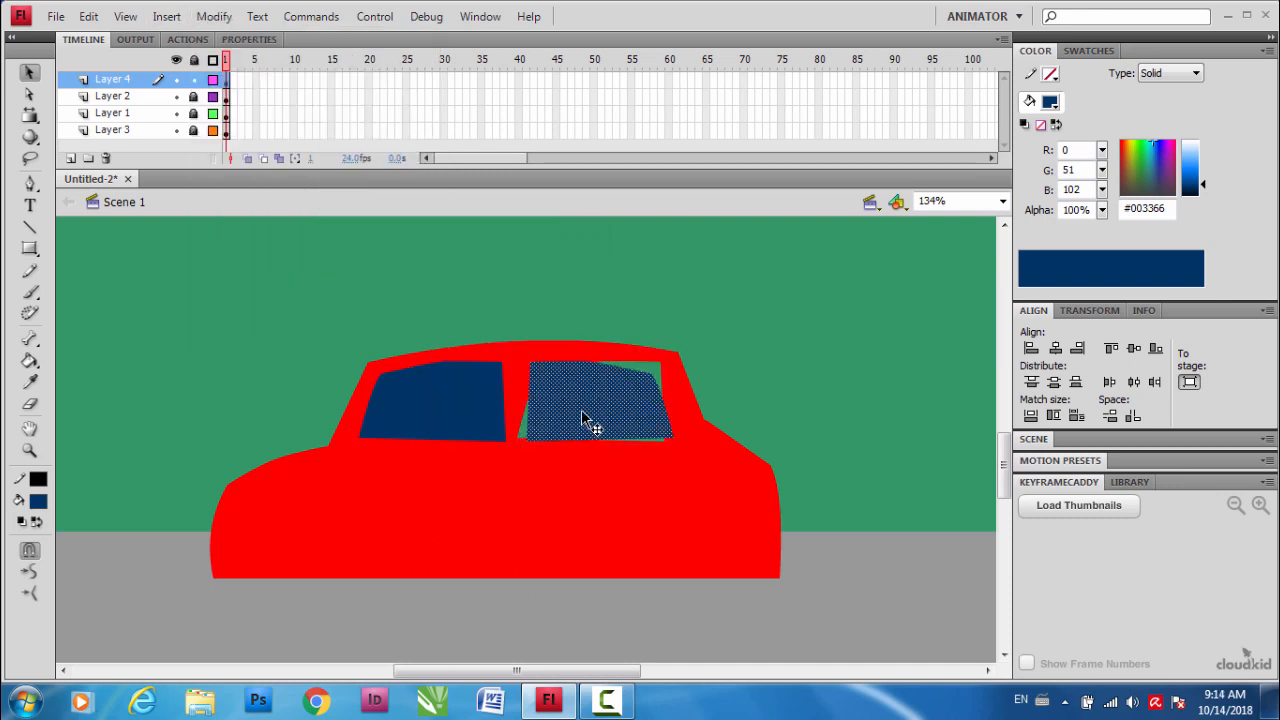
drag(581, 412, 577, 419)
- Sample the car body's red and fill the green gaps around the right window with it
click(547, 468)
click(31, 382)
click(238, 483)
click(38, 502)
click(33, 359)
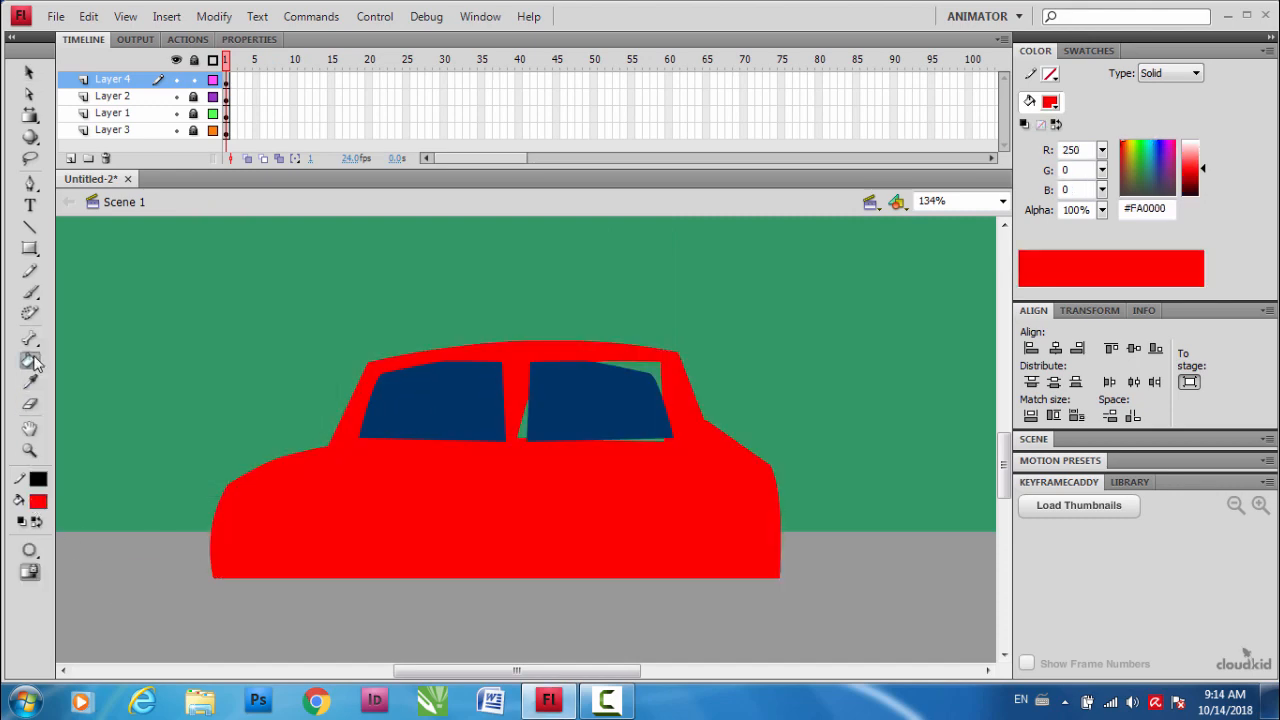
click(615, 369)
- Select the whole car with its windows and convert it to a symbol named car
key(v)
key(ctrl+minus)
key(ctrl+minus)
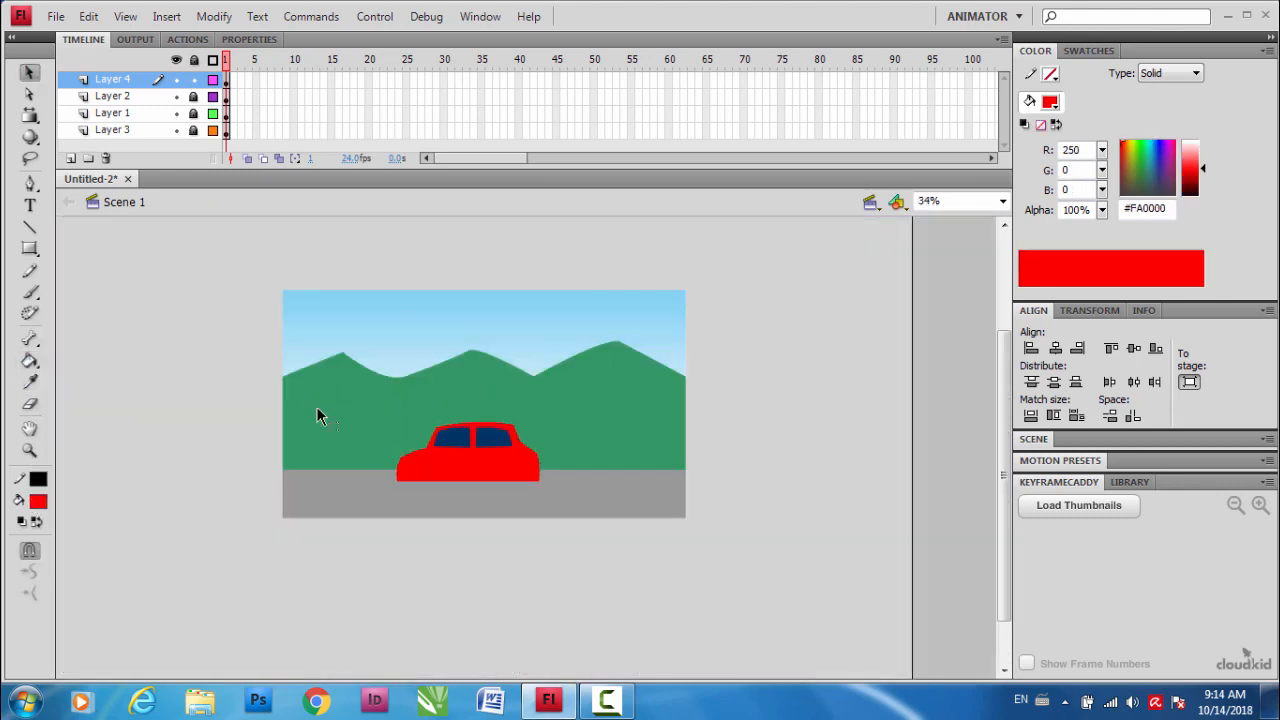
key(ctrl+equal)
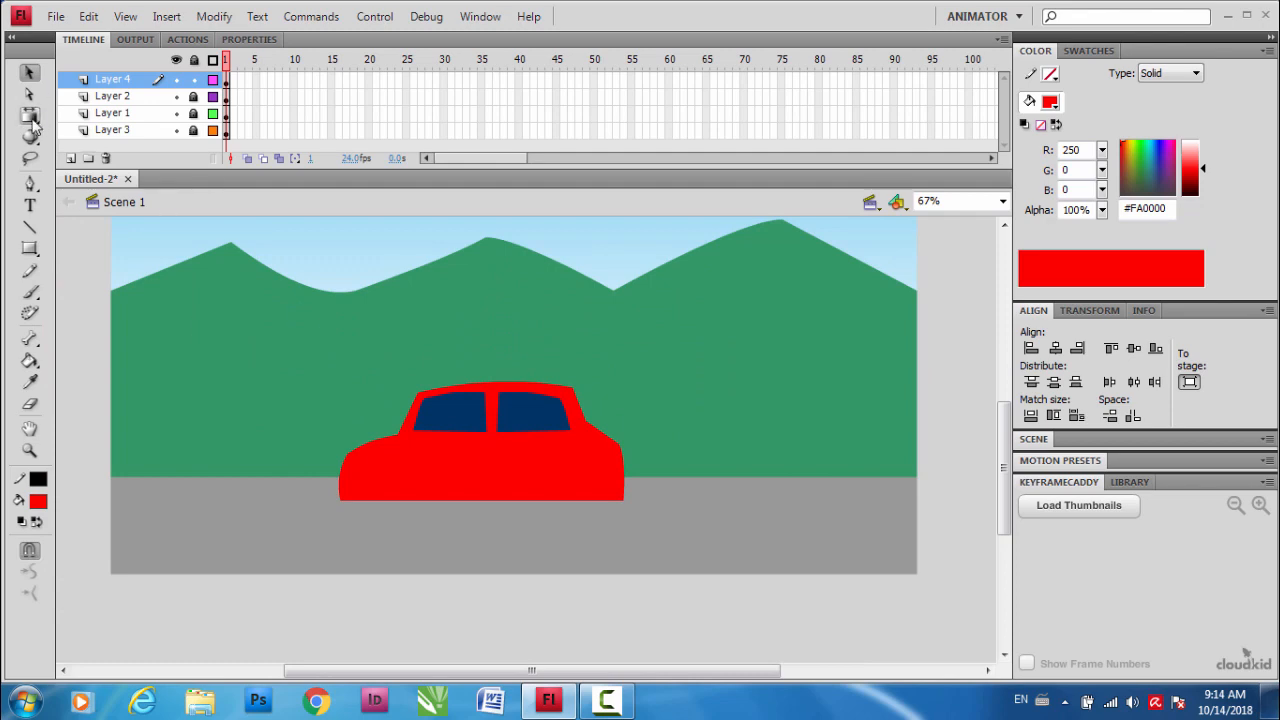
drag(292, 534, 662, 372)
drag(694, 556, 275, 355)
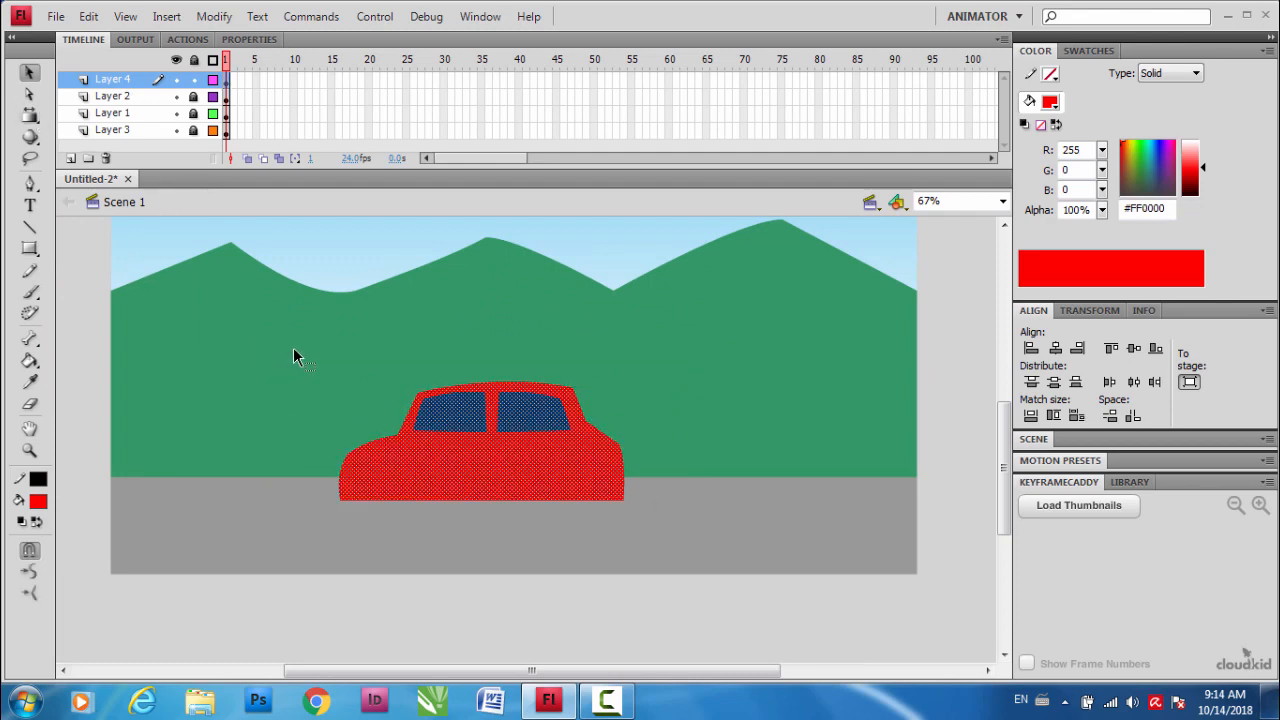
right_click(466, 440)
click(549, 669)
key(Return)
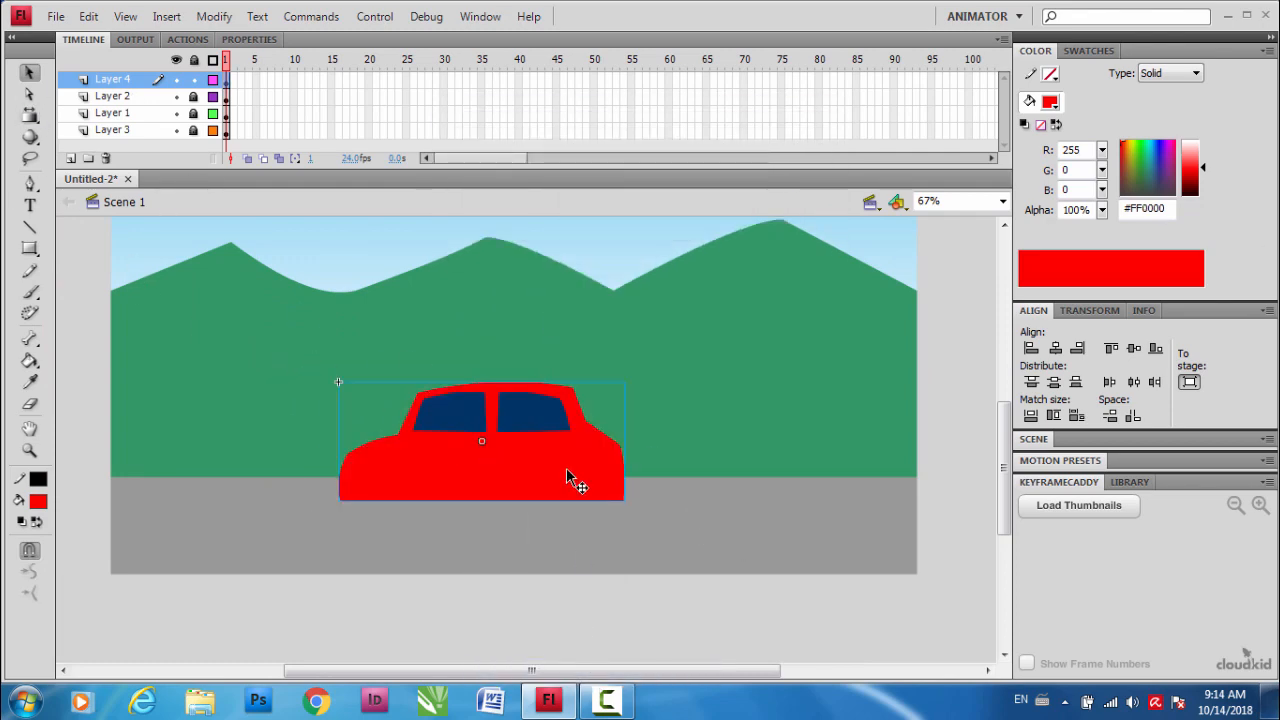
- Open the car symbol for editing and push the right window's top edge and outer corner outward
double_click(533, 472)
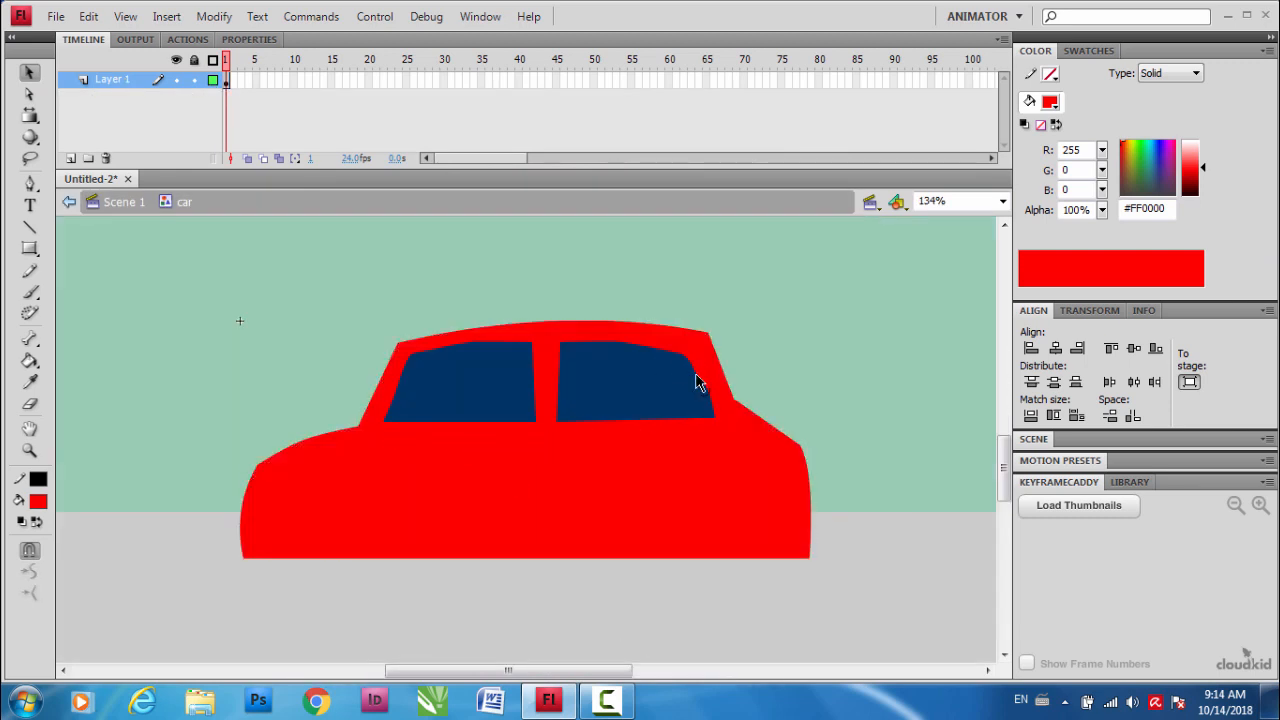
drag(670, 347, 670, 343)
drag(637, 344, 632, 336)
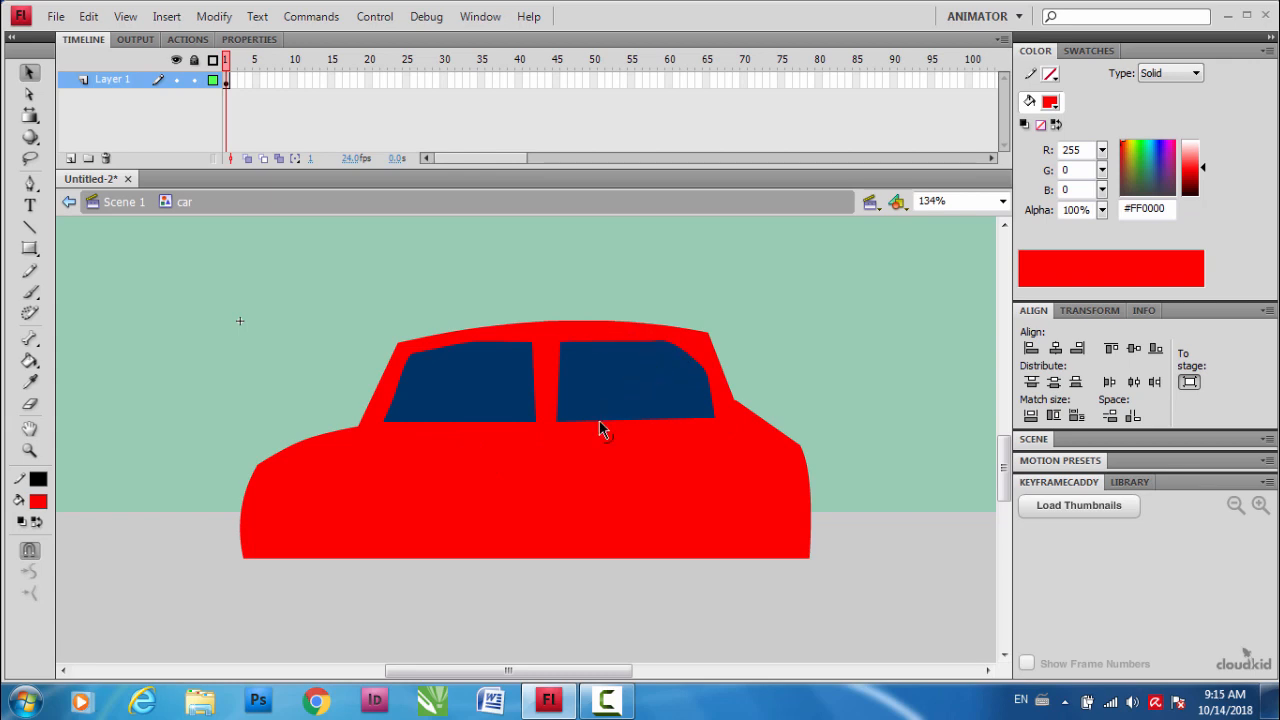
key(ctrl+equal)
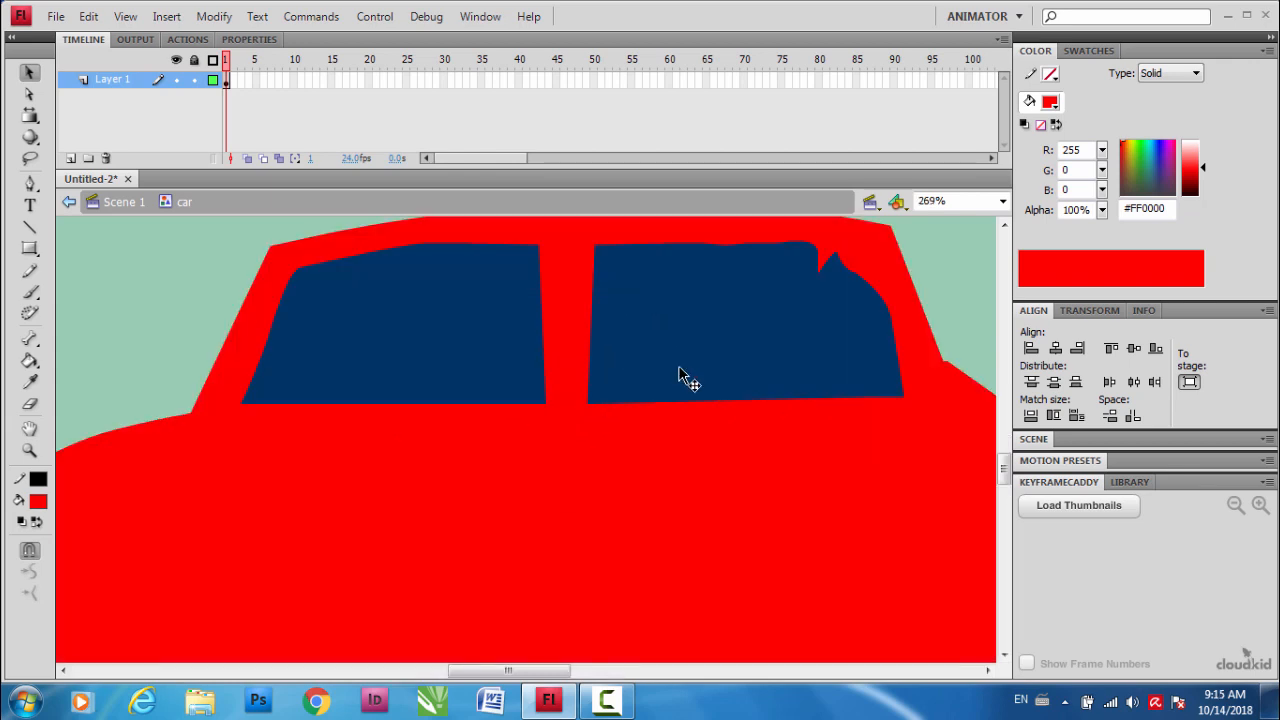
drag(551, 364, 552, 359)
key(a)
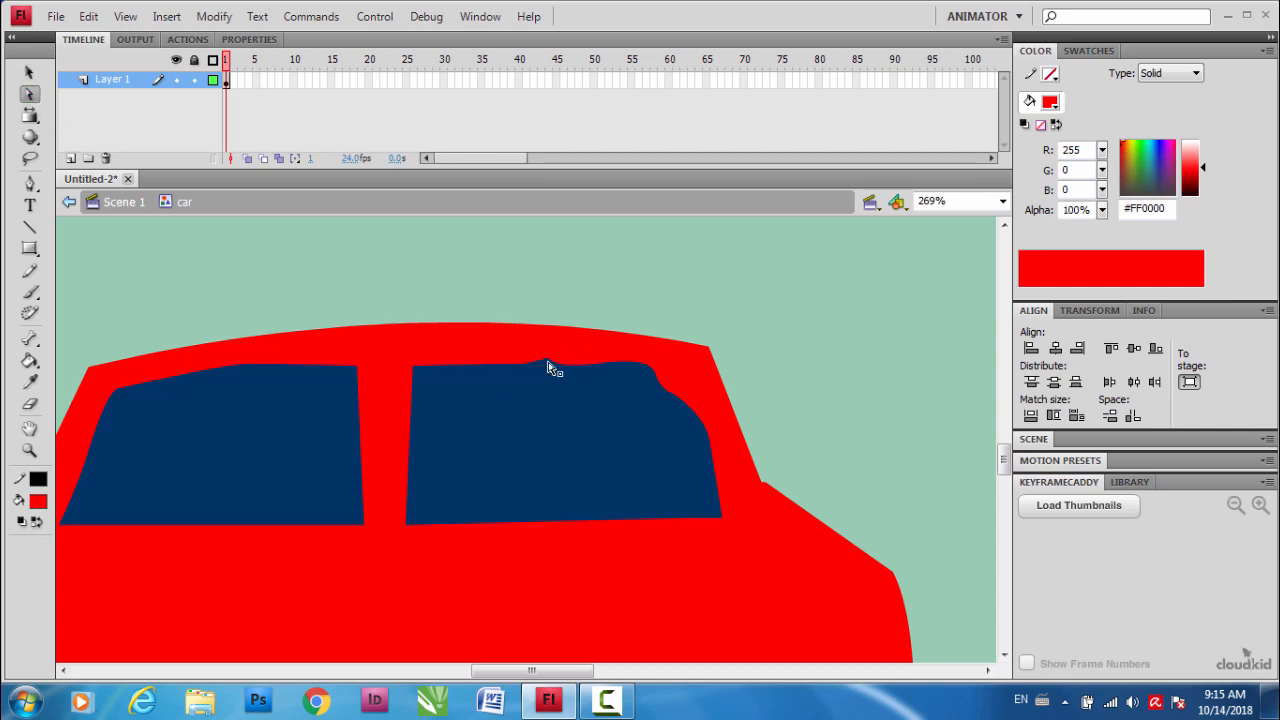
click(549, 360)
key(p)
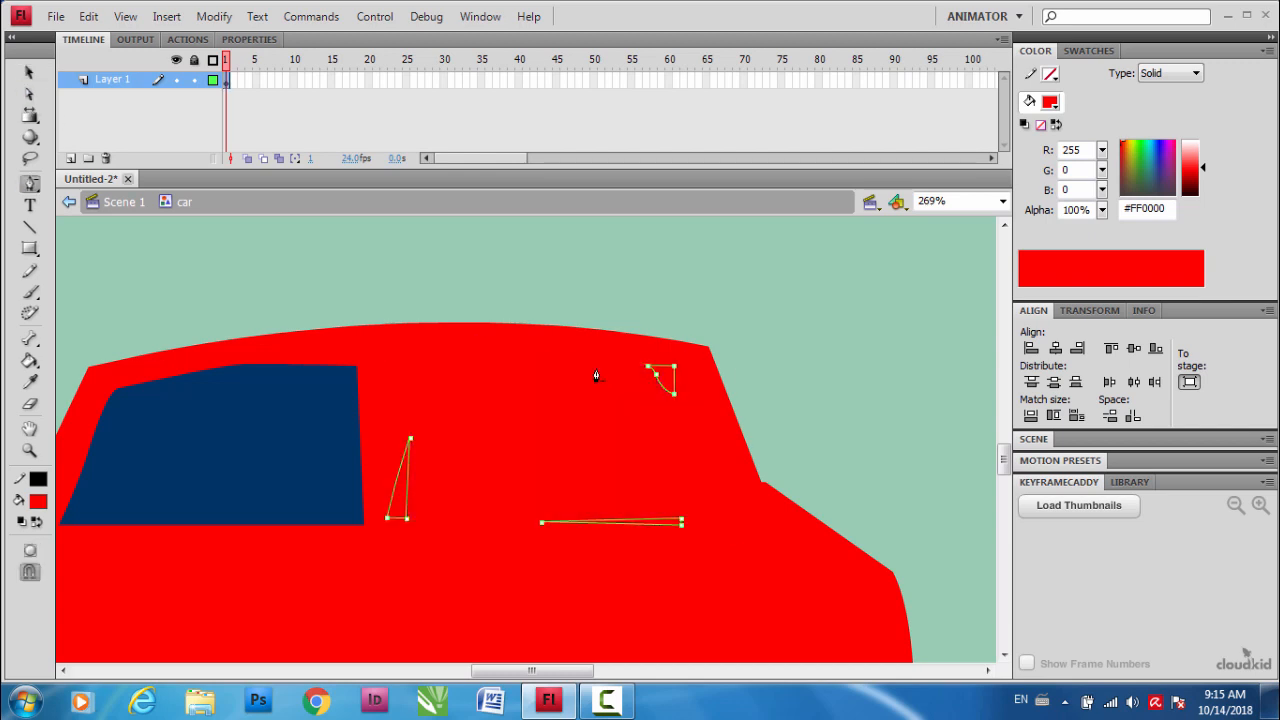
key(v)
key(ctrl+z)
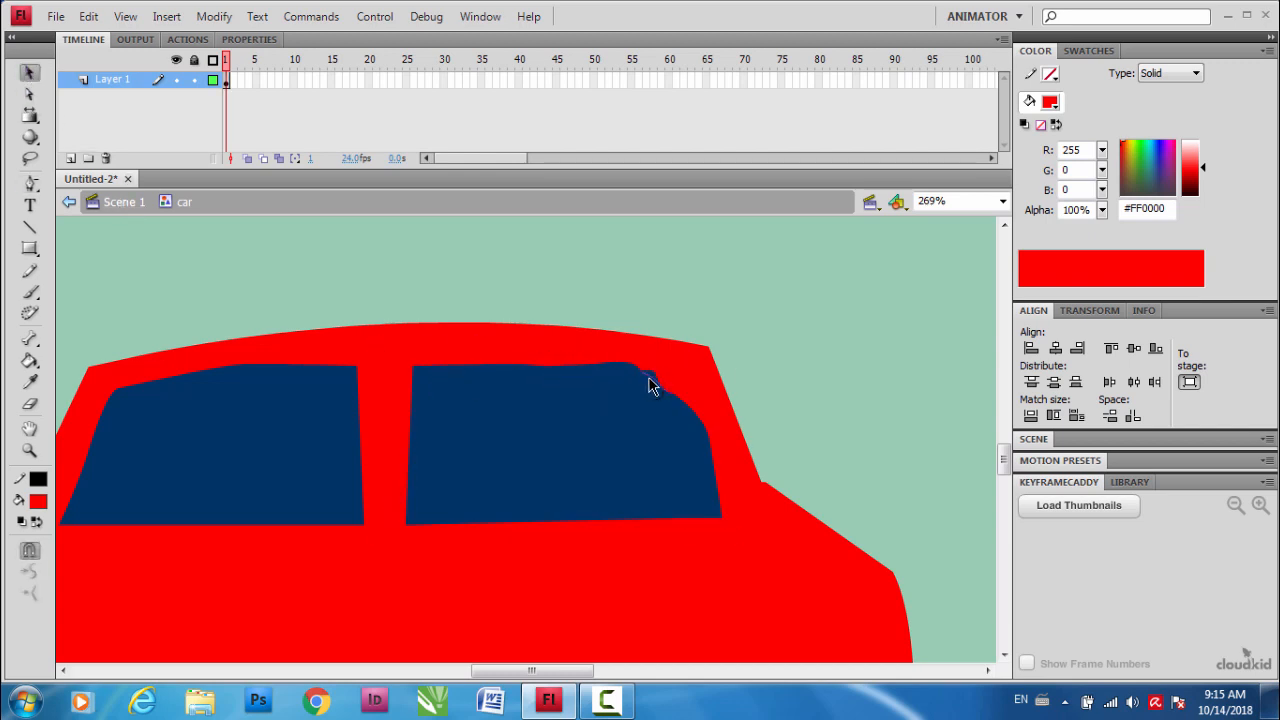
- Smooth the notched upper outer corner of the right window into a rounded curve
click(670, 395)
click(676, 395)
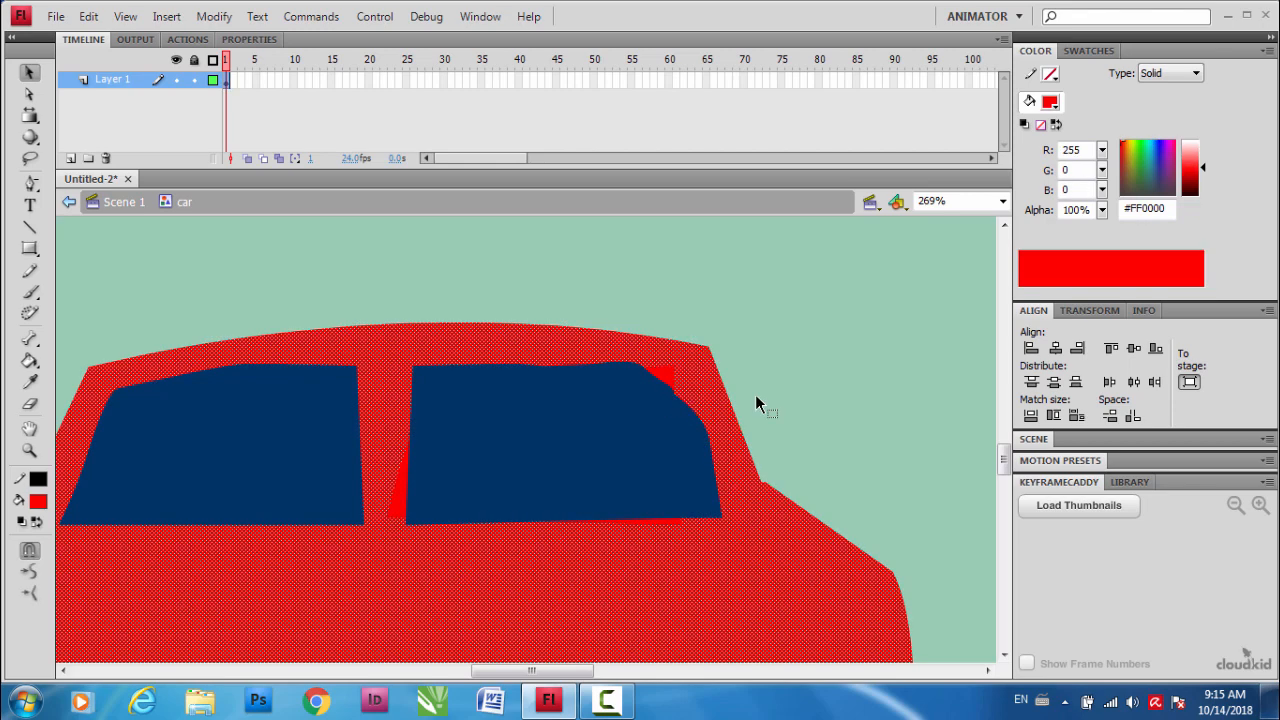
click(756, 398)
mouse_move(673, 392)
mouse_down()
mouse_move(690, 408)
mouse_move(634, 367)
mouse_move(674, 395)
mouse_up()
click(672, 399)
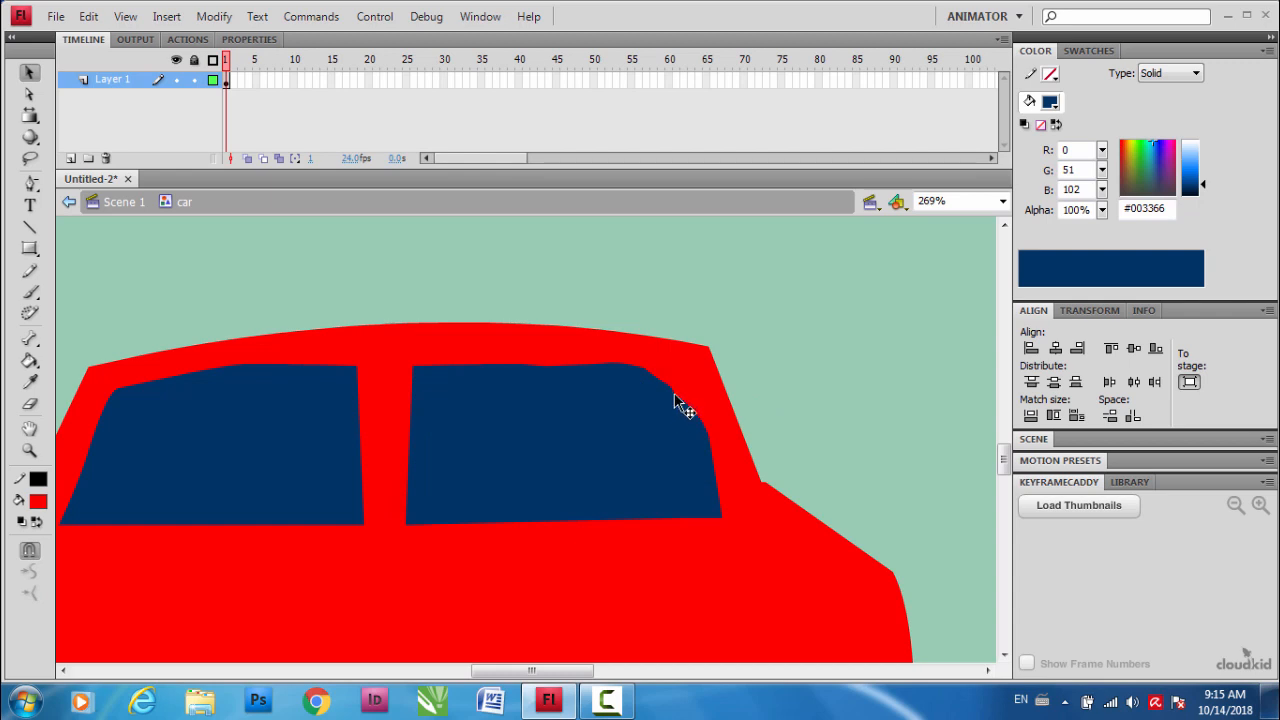
click(675, 396)
click(766, 385)
- Slant the left window's inner edge by moving its upper corner toward the pillar, and refine the right window's top curve
drag(359, 367, 380, 367)
key(ctrl+minus)
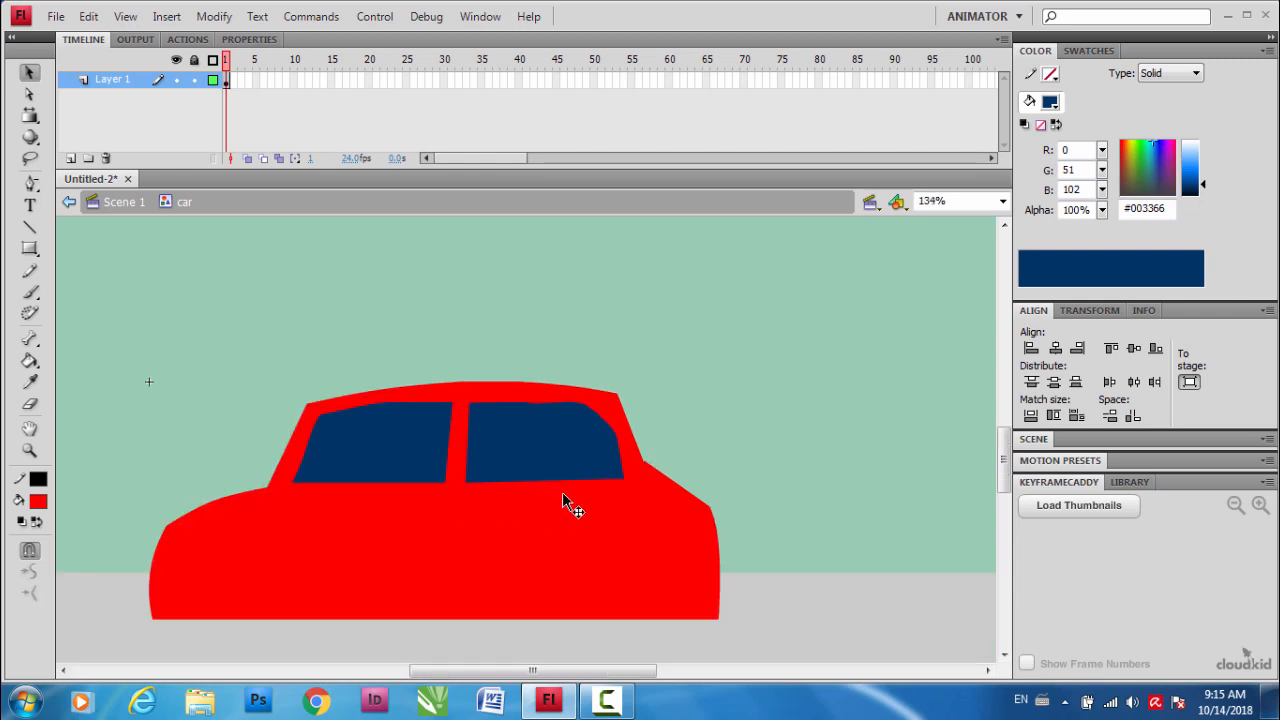
drag(576, 408, 448, 425)
key(ctrl+equal)
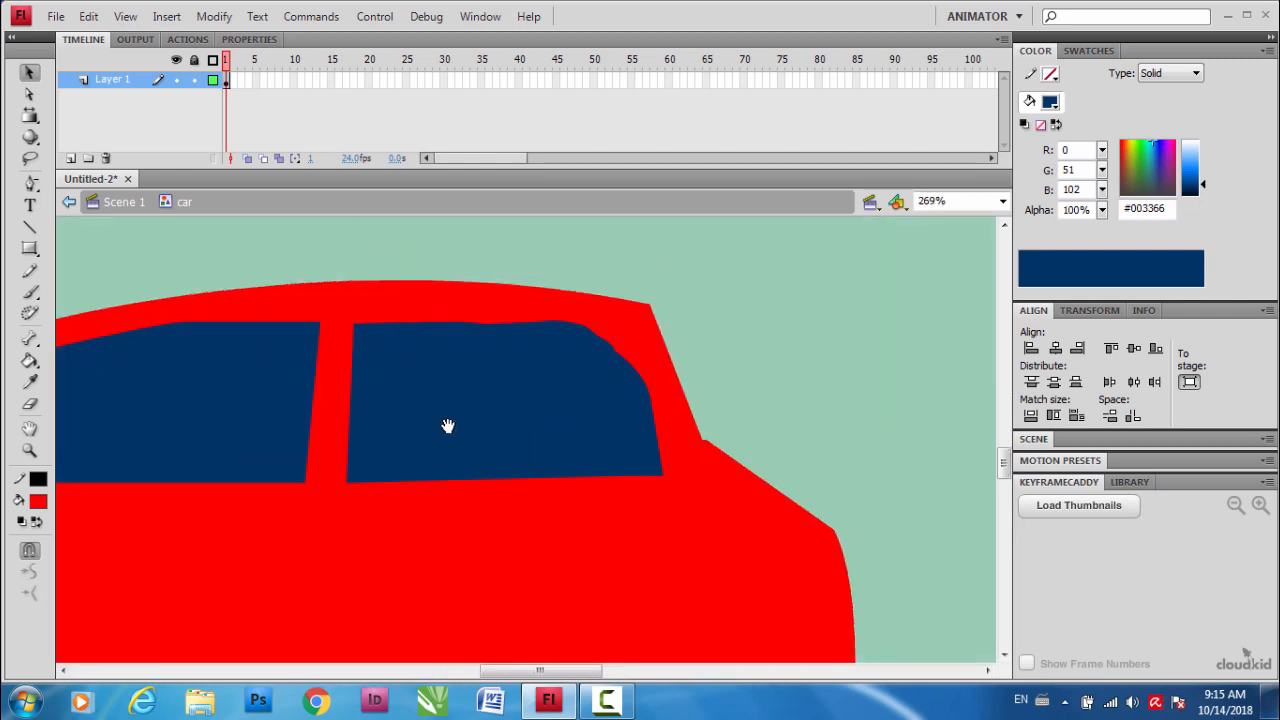
click(571, 328)
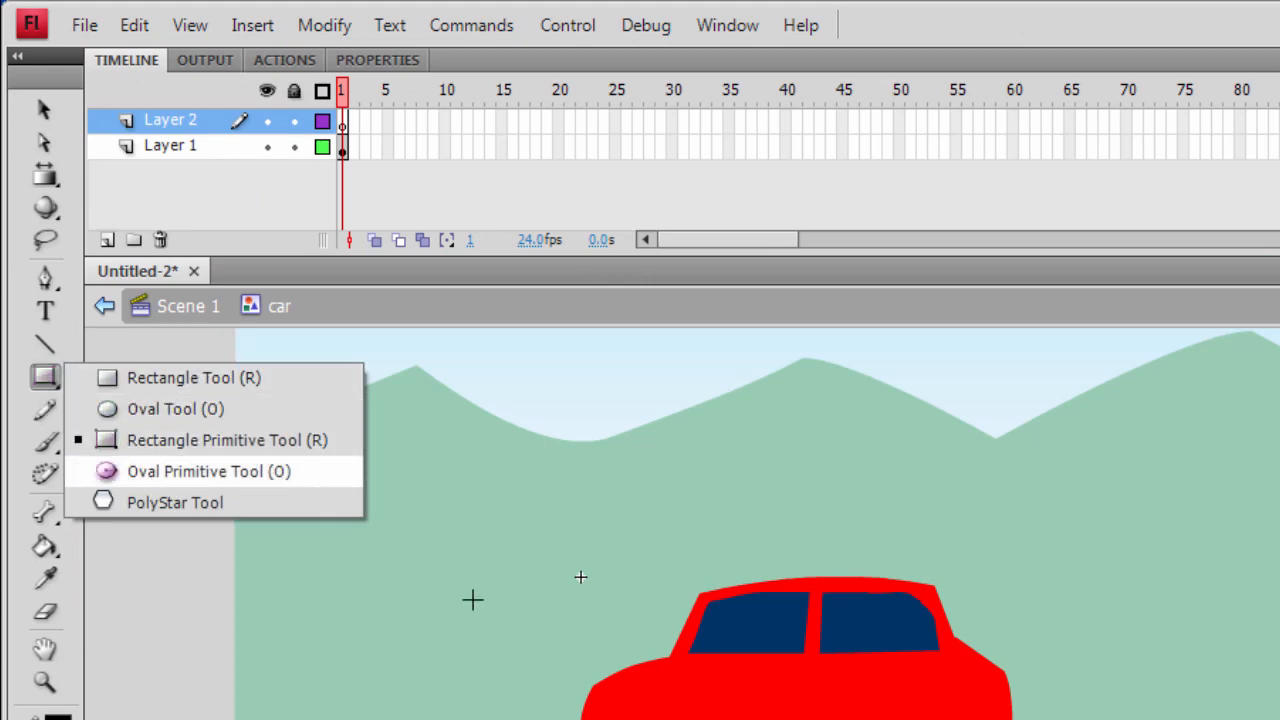
- Draw a small circle on Layer 2 with the Oval Primitive tool, just below the left part of the car body
click(209, 471)
drag(547, 603, 563, 603)
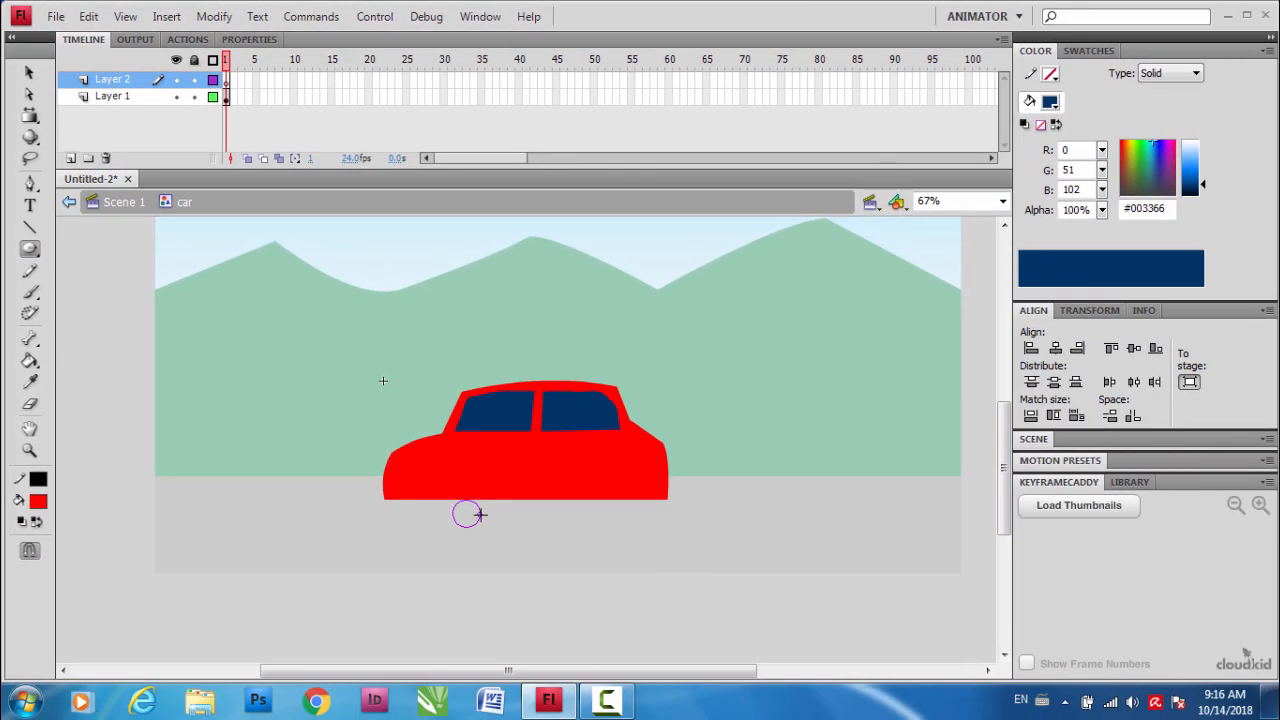
drag(479, 514, 482, 500)
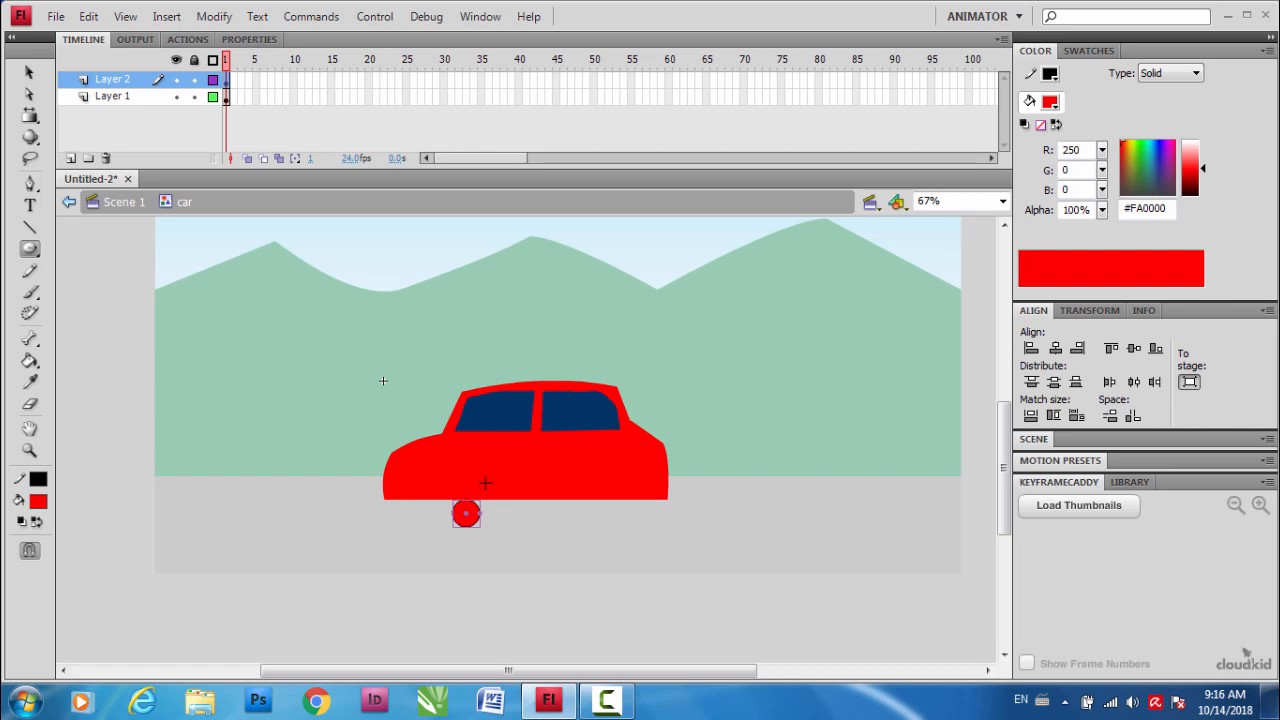
- Remove the circle's stroke and set its fill to white (#FFFFFF)
key(ctrl+equal)
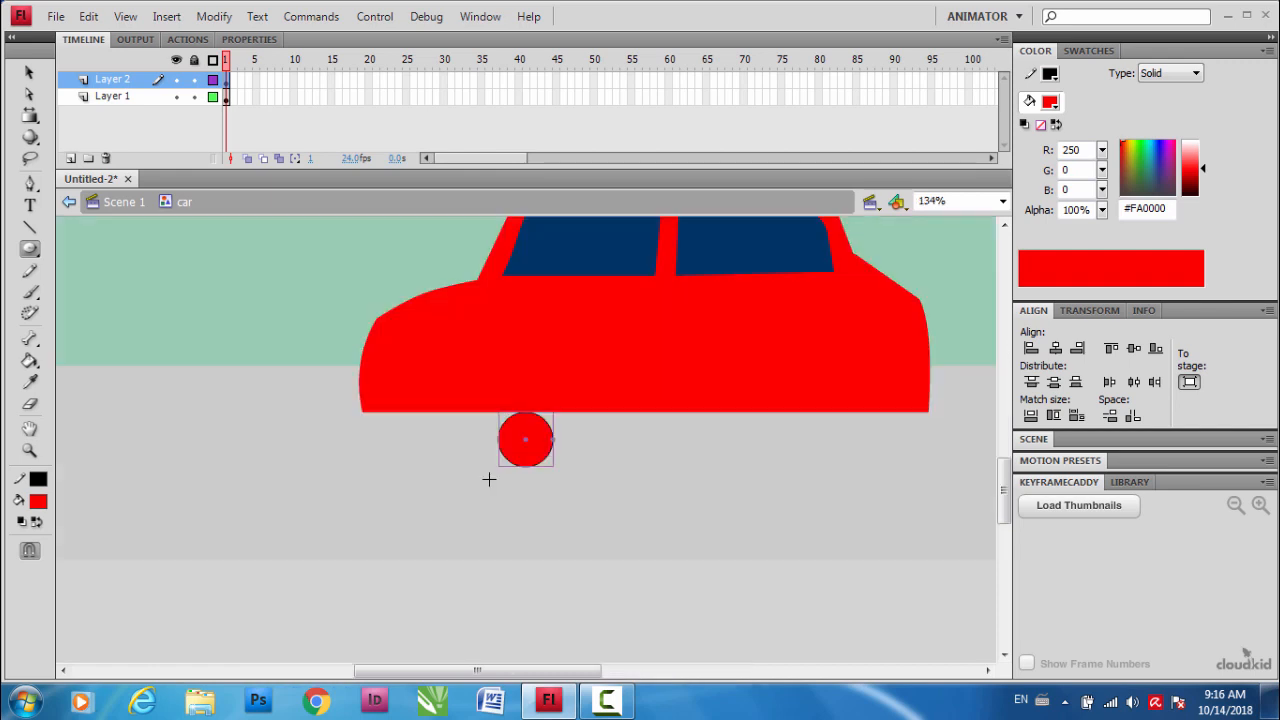
click(1053, 78)
click(1238, 90)
click(1050, 105)
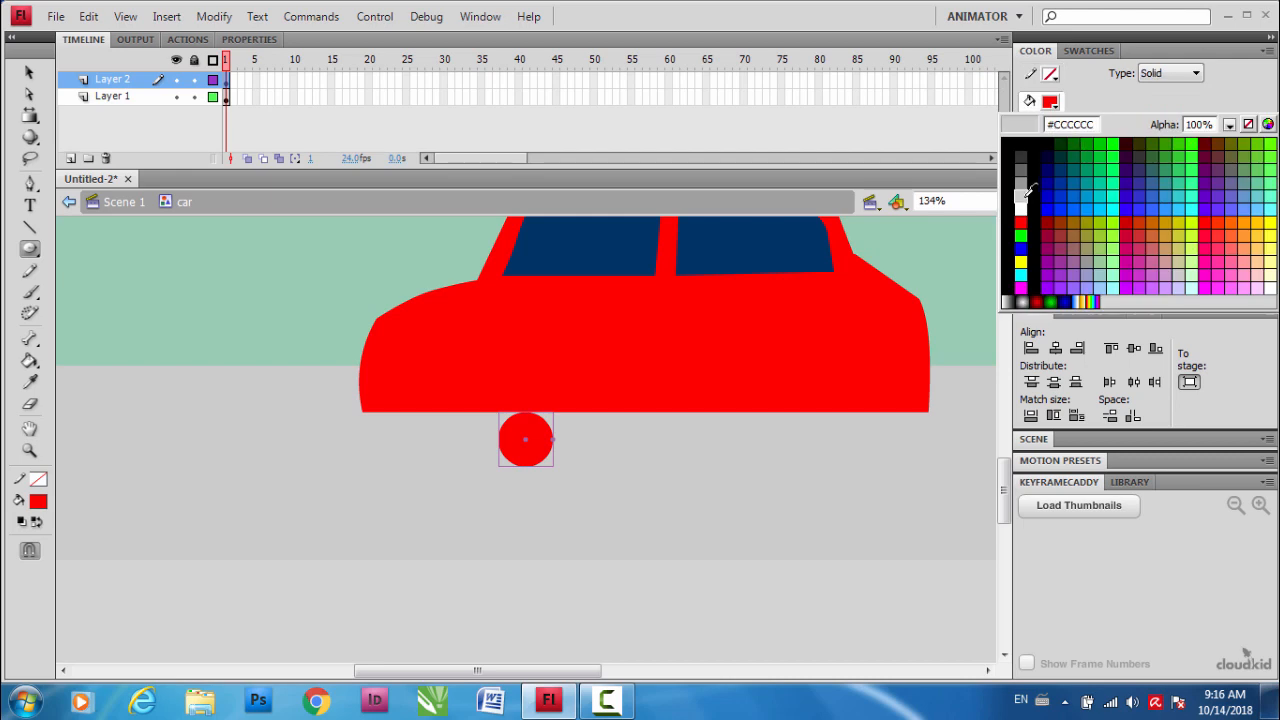
click(1022, 208)
- Center the white circle on the car's bottom edge and paste a copy of it in place
click(30, 74)
mouse_move(524, 422)
mouse_down()
mouse_move(505, 390)
mouse_move(509, 410)
mouse_up()
click(89, 17)
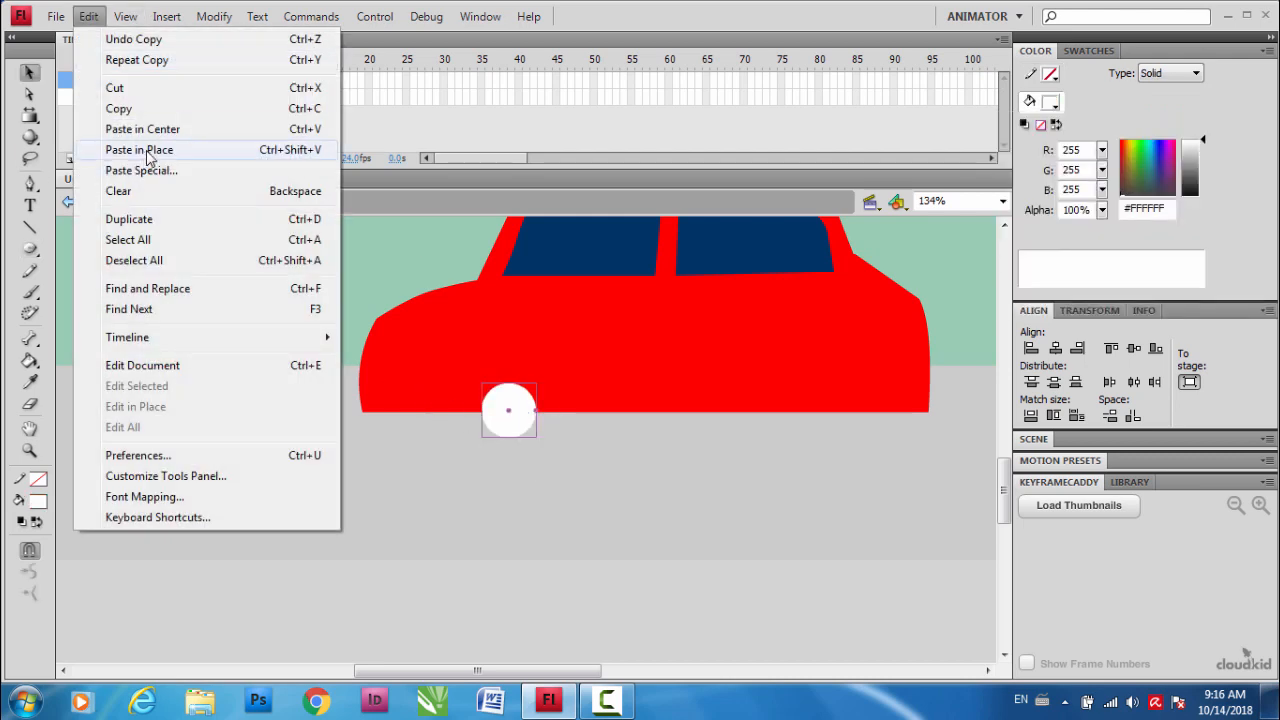
click(143, 152)
- Enlarge the circle copy evenly around its center with Free Transform and fill it dark gray #3C3C3C
click(30, 116)
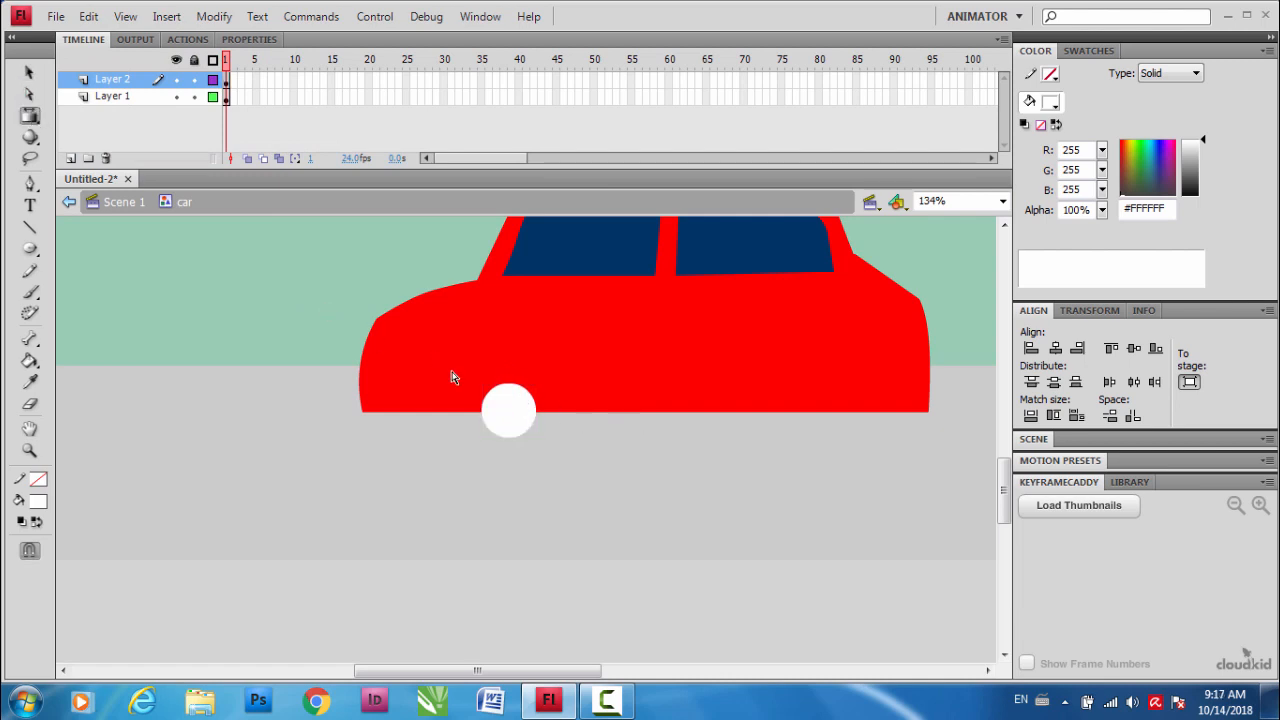
drag(28, 120, 95, 117)
click(505, 404)
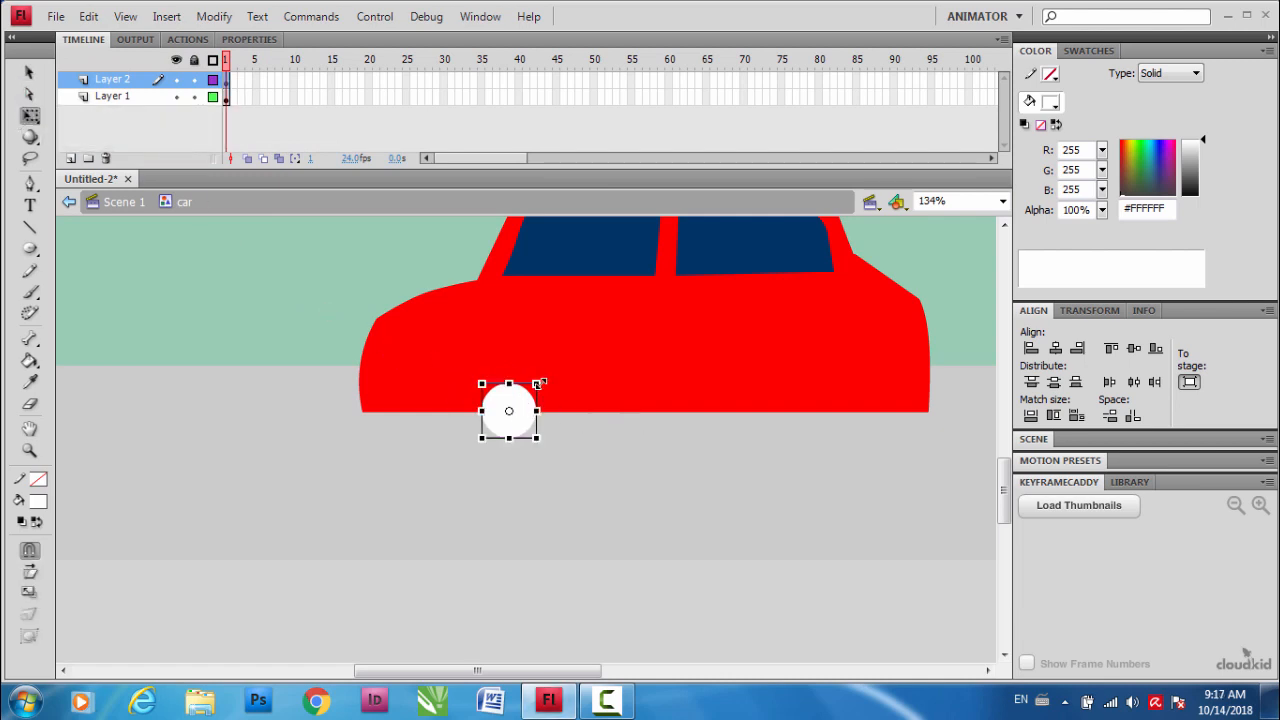
drag(537, 384, 556, 364)
click(1197, 185)
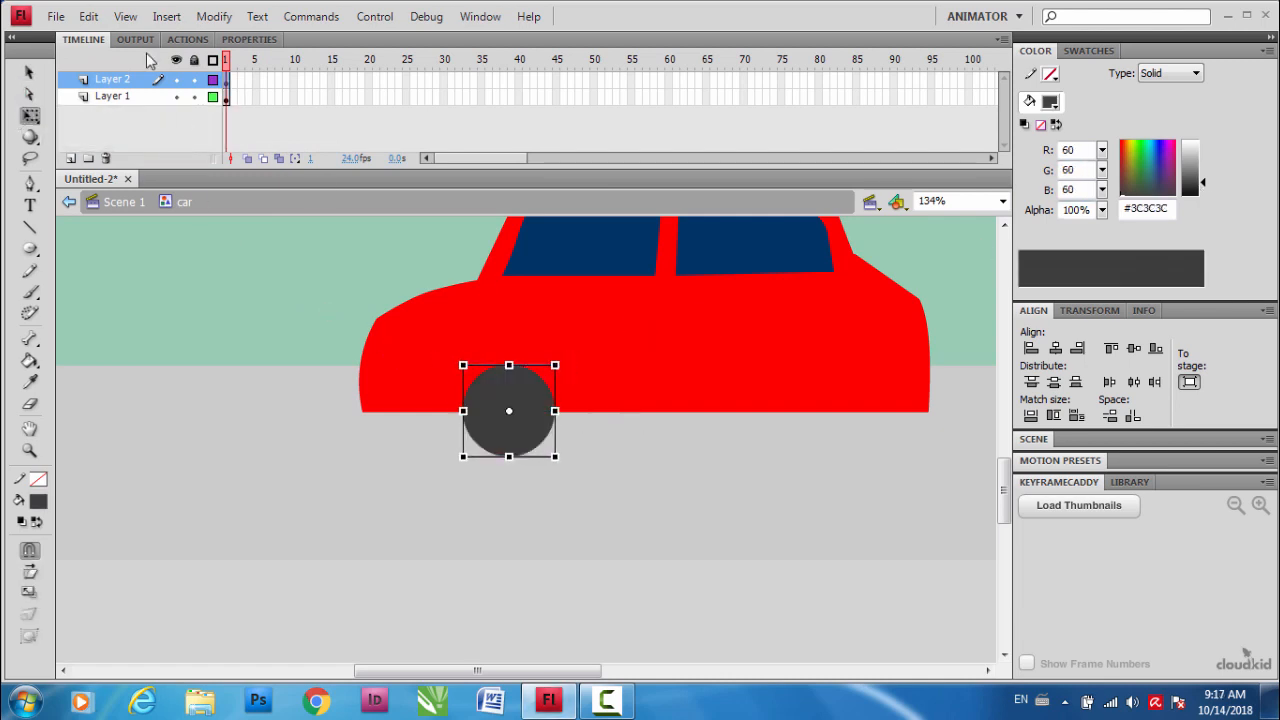
- Send the dark gray circle backward behind the white hub and select the white circle
right_click(526, 410)
mouse_move(720, 573)
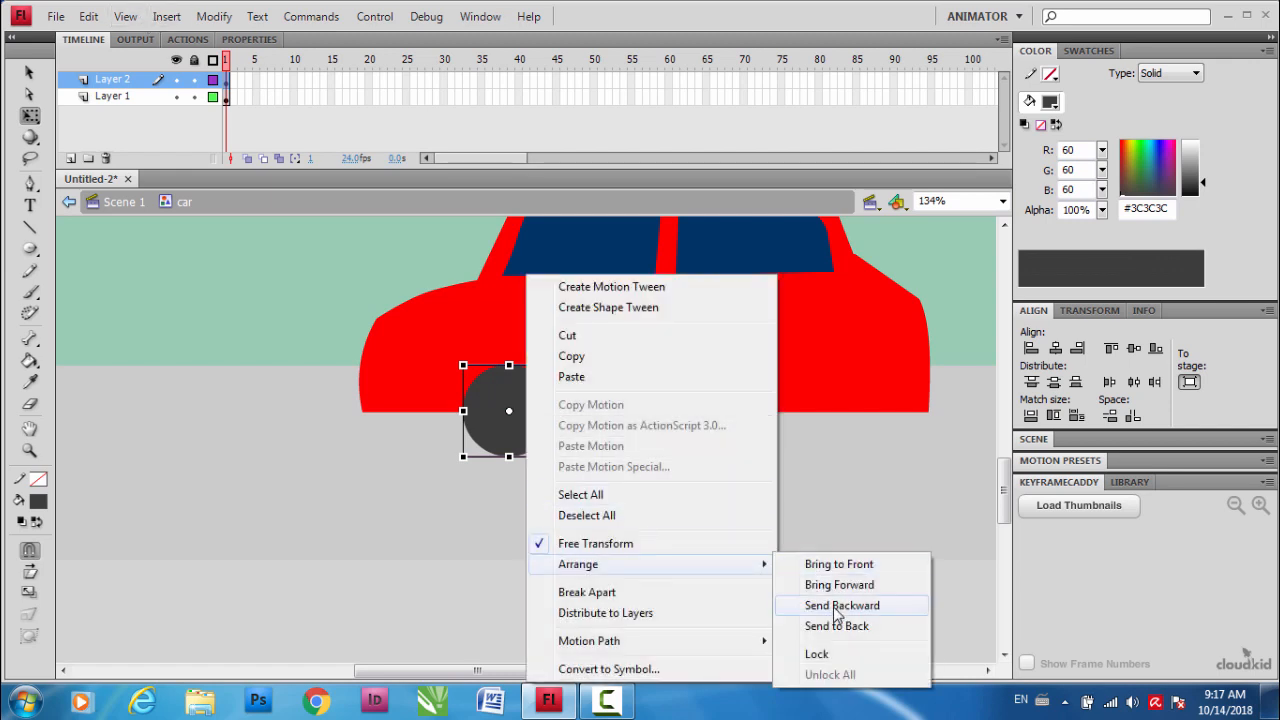
click(838, 606)
click(520, 432)
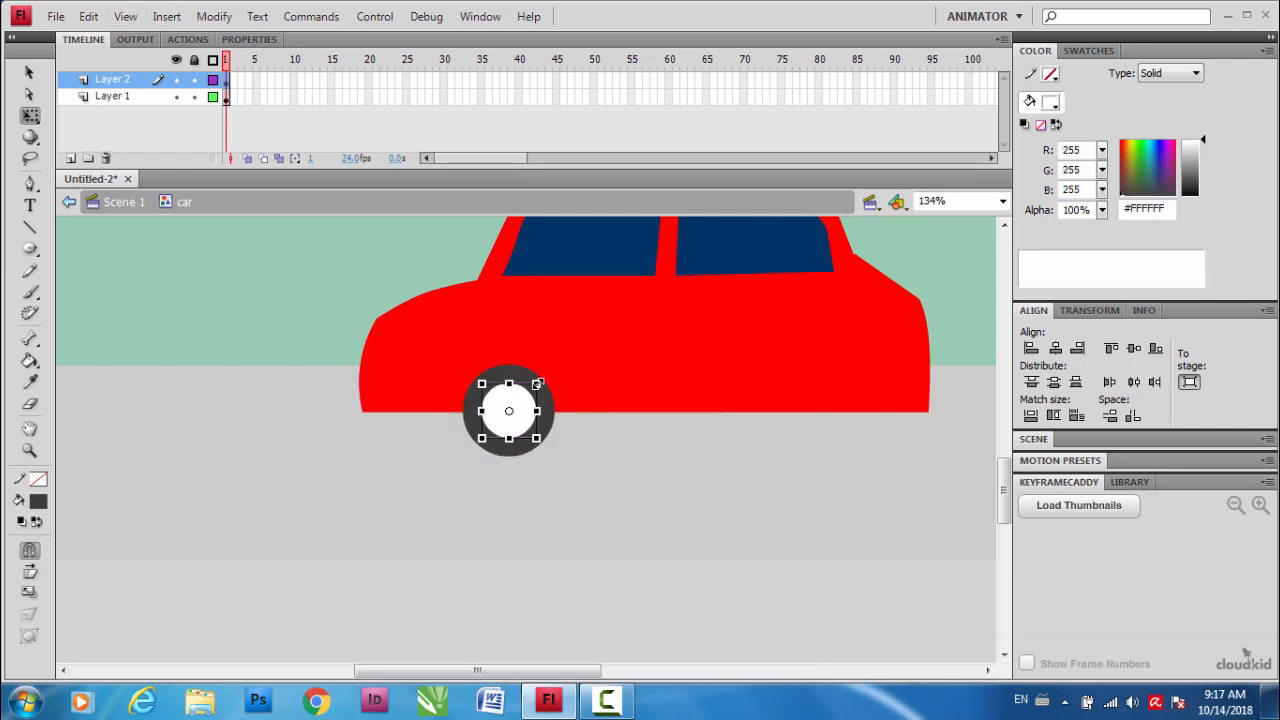
- Select the wheel's hub and tire and place a copy near the rear of the car's bottom edge
click(585, 476)
drag(596, 496, 417, 343)
click(403, 360)
drag(585, 481, 414, 348)
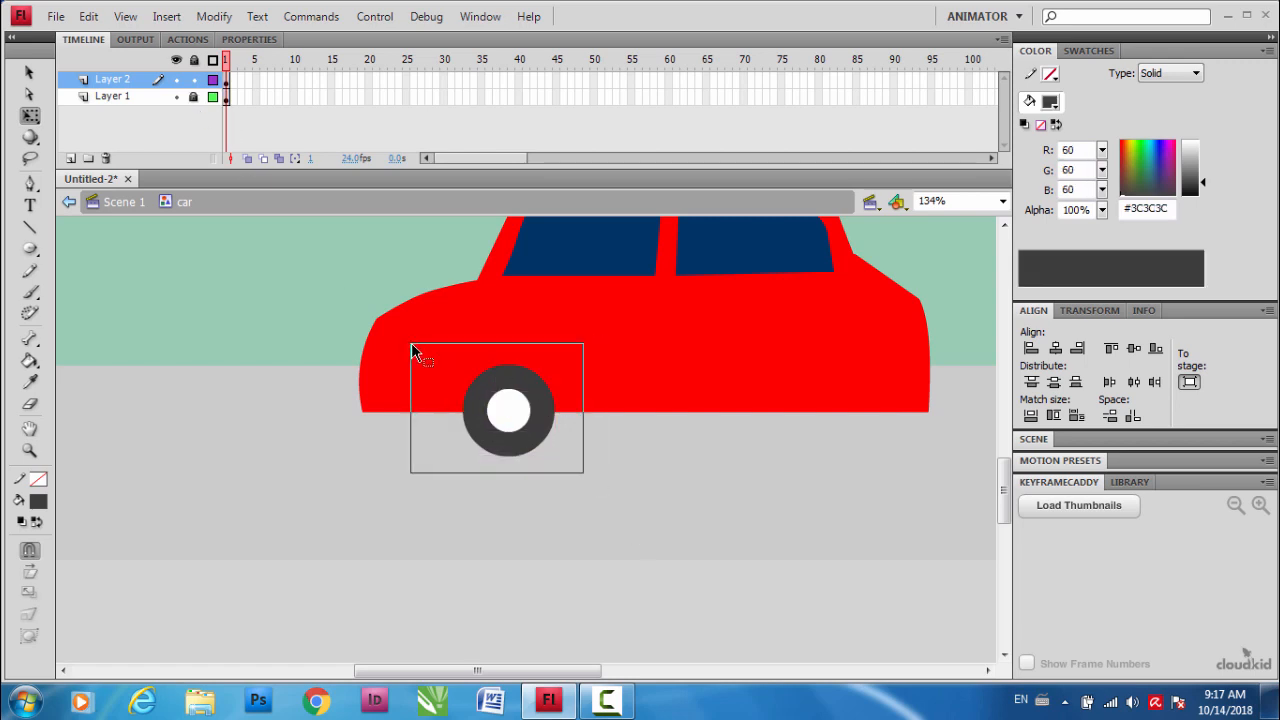
drag(507, 414, 803, 418)
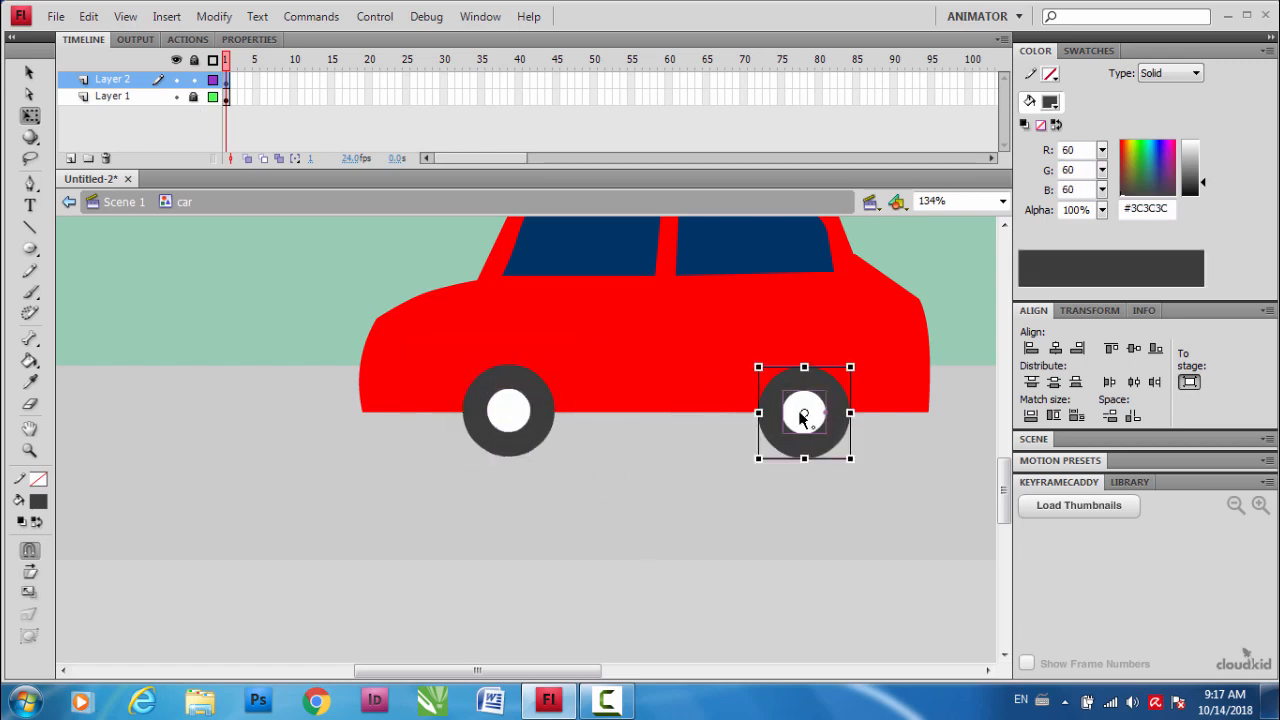
- Select the whole rear wheel and shift it slightly toward the front wheel
click(738, 493)
key(ctrl+minus)
key(ctrl+minus)
key(ctrl+equal)
drag(657, 560, 450, 445)
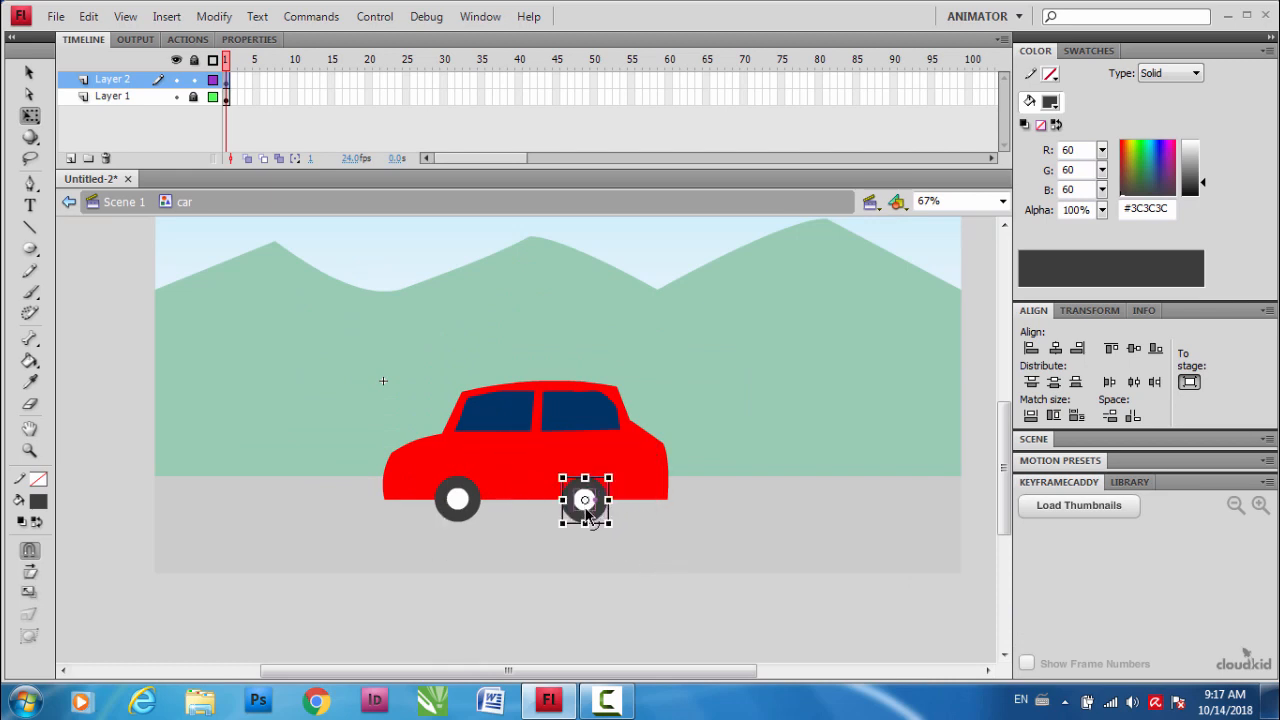
- Select both wheels and enlarge them slightly and evenly with Free Transform
click(632, 557)
drag(628, 543, 411, 458)
drag(609, 477, 655, 460)
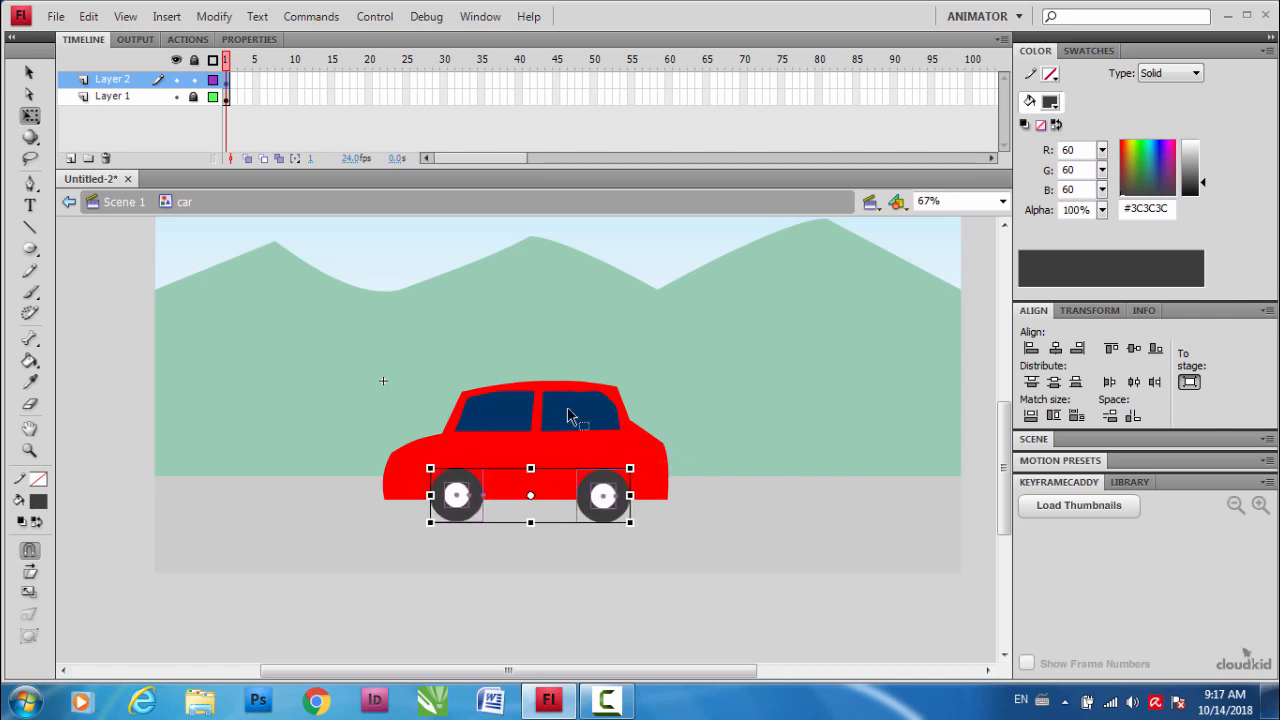
click(763, 549)
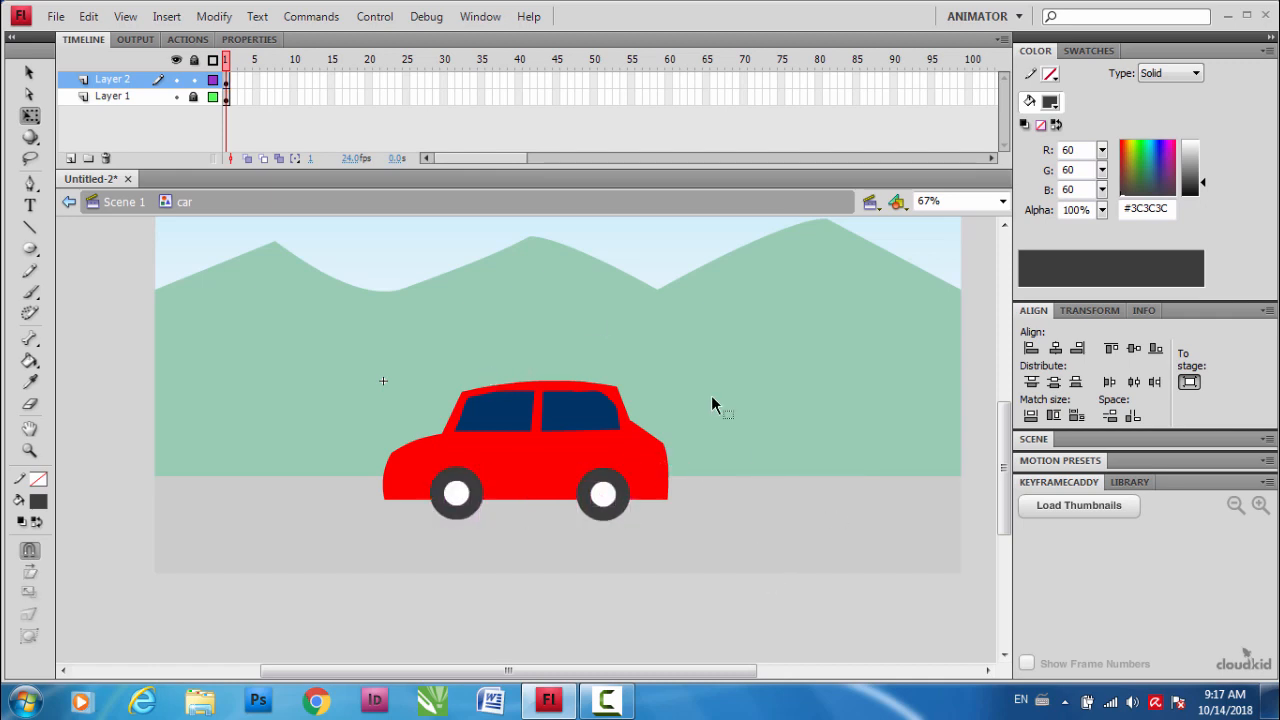
- Insert keyframes on both car symbol layers at frames 50 and 25, and go to frame 25
shift+click(594, 96)
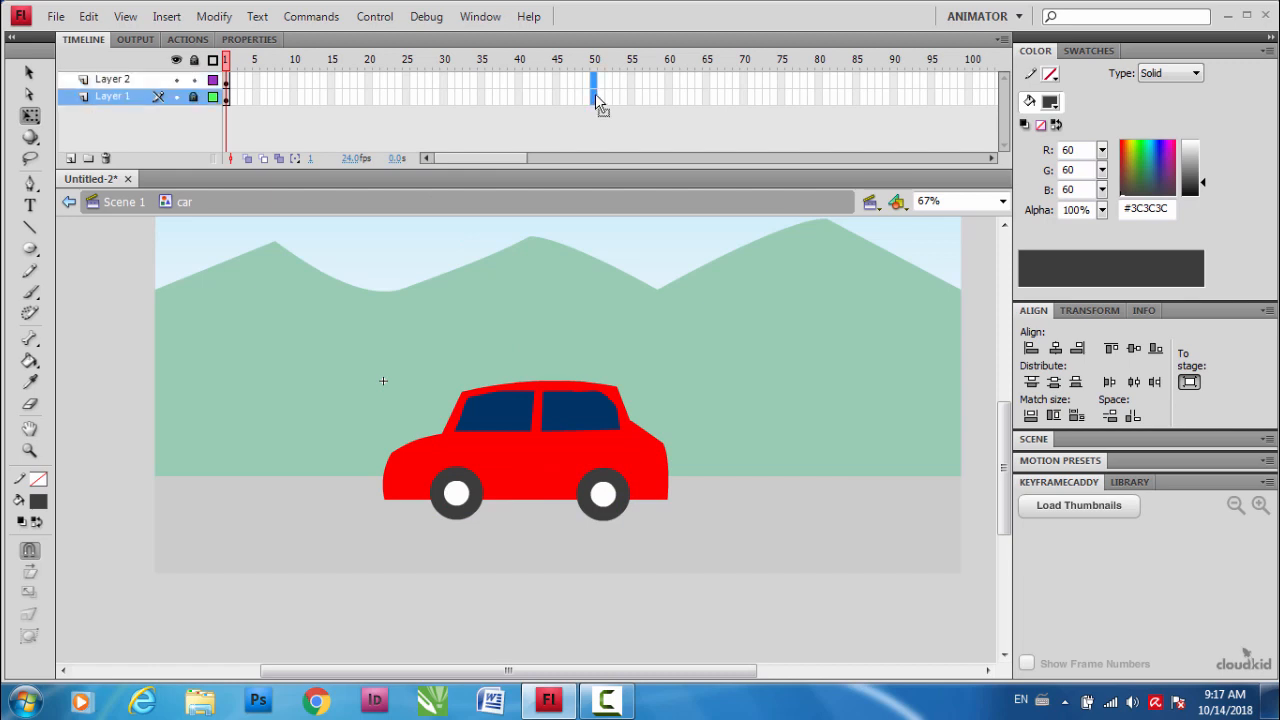
key(F6)
drag(592, 62, 263, 62)
click(406, 97)
click(405, 50)
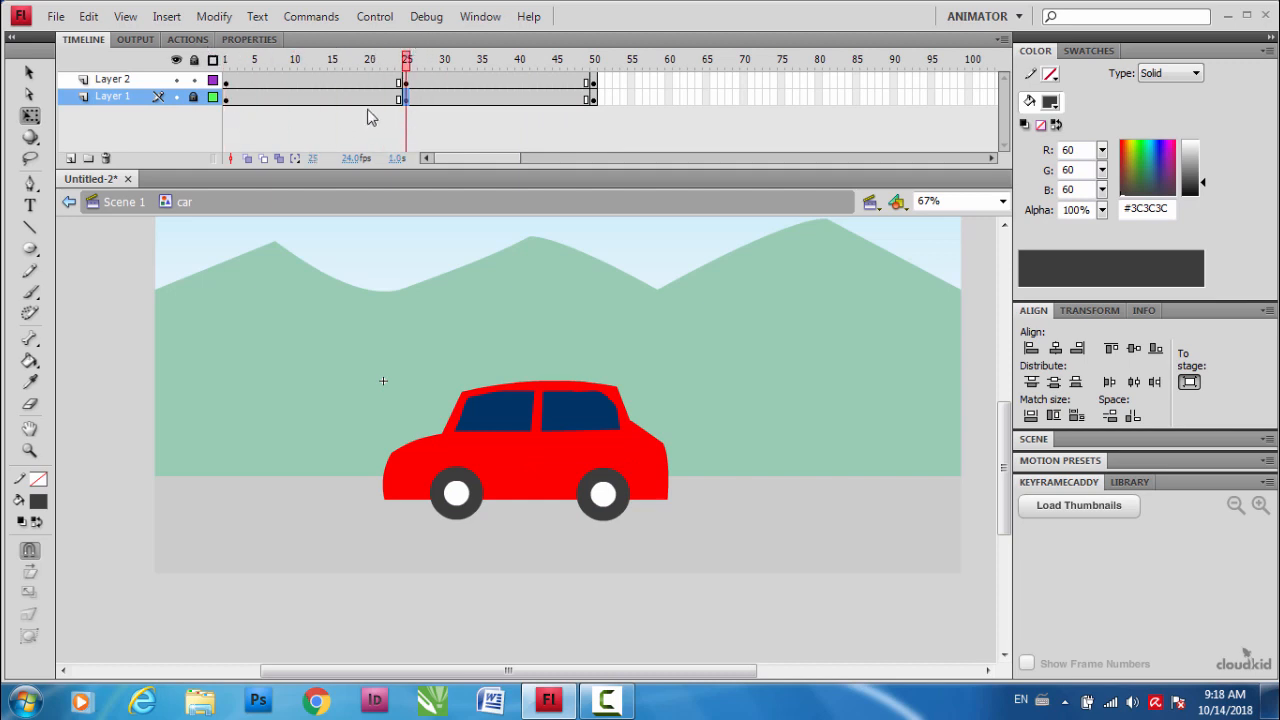
- Select both wheels at frame 25 and stretch them slightly upward with Free Transform
click(177, 80)
click(177, 80)
click(455, 495)
drag(691, 586, 370, 435)
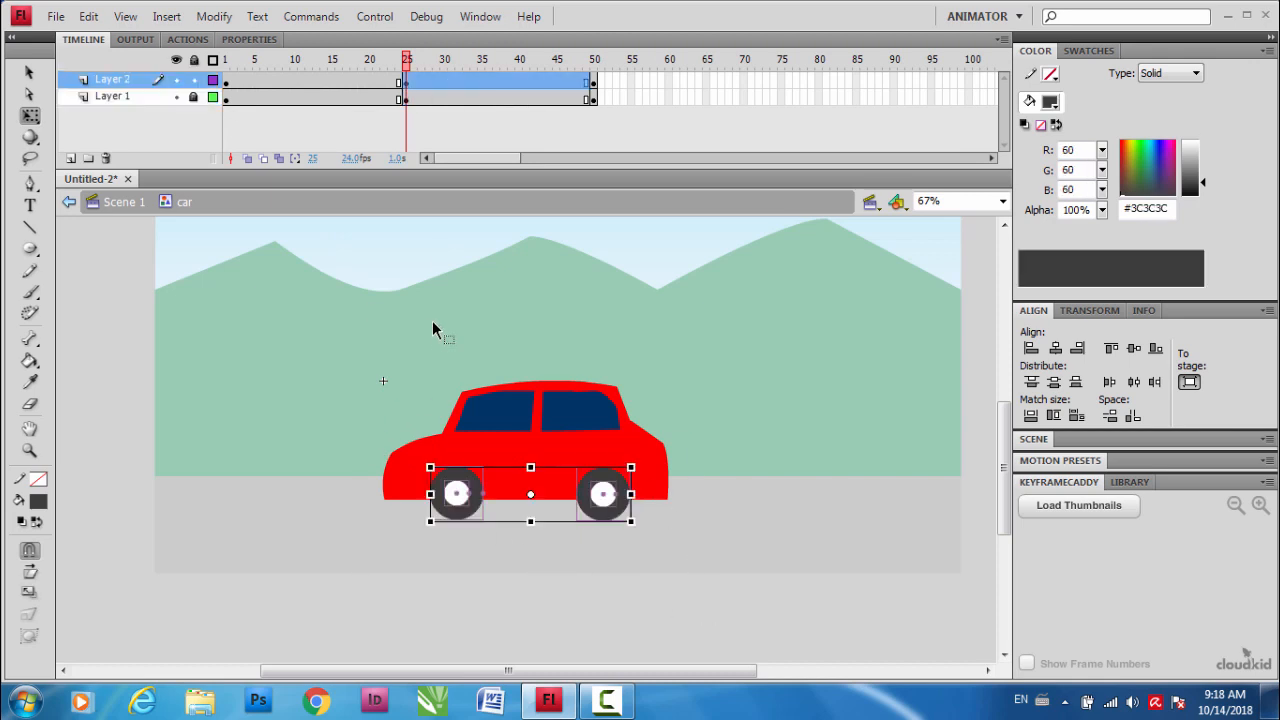
drag(530, 460, 523, 440)
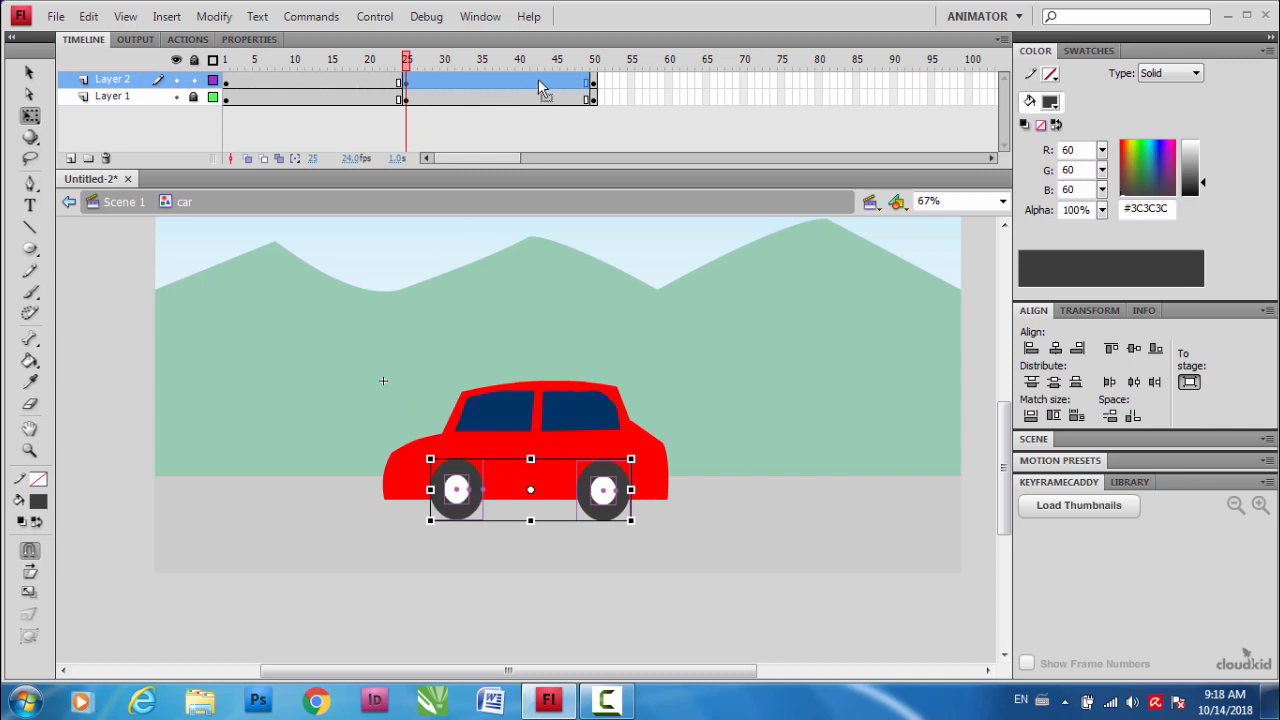
- Create shape tweens on the wheels layer between frames 1, 25 and 50, and play the animation
click(481, 61)
right_click(493, 77)
click(540, 112)
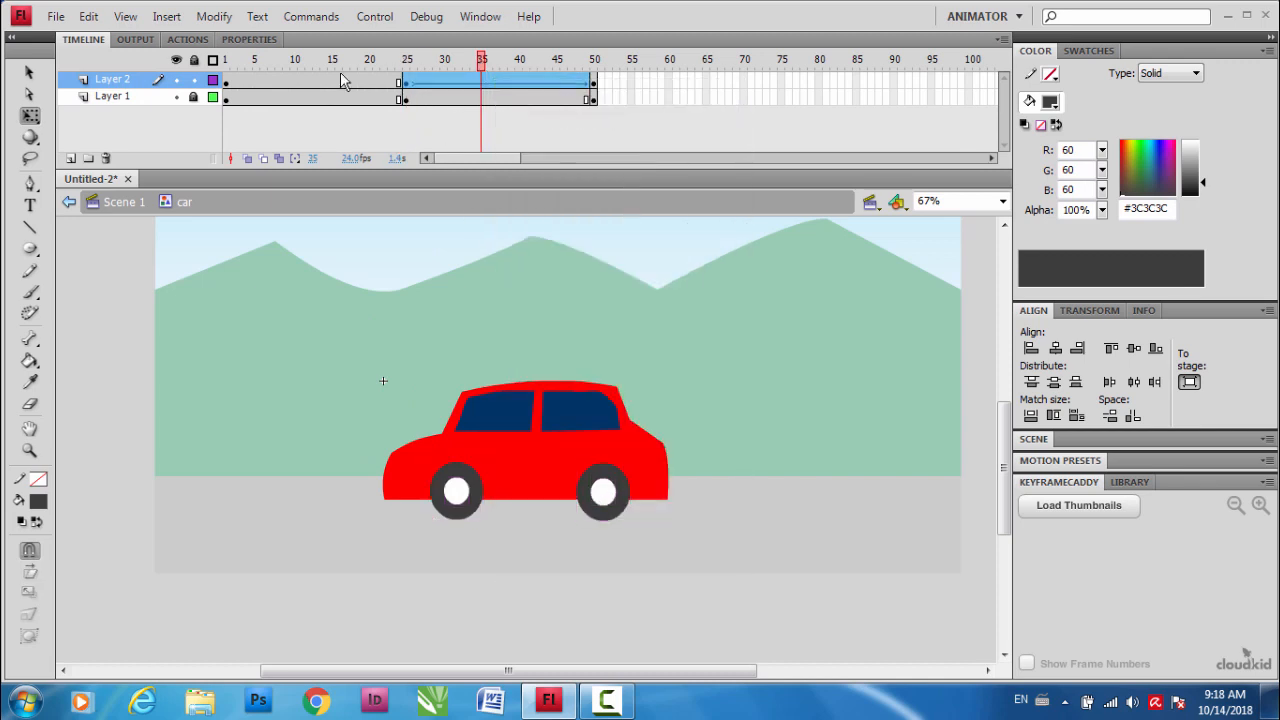
right_click(310, 79)
click(399, 115)
key(Return)
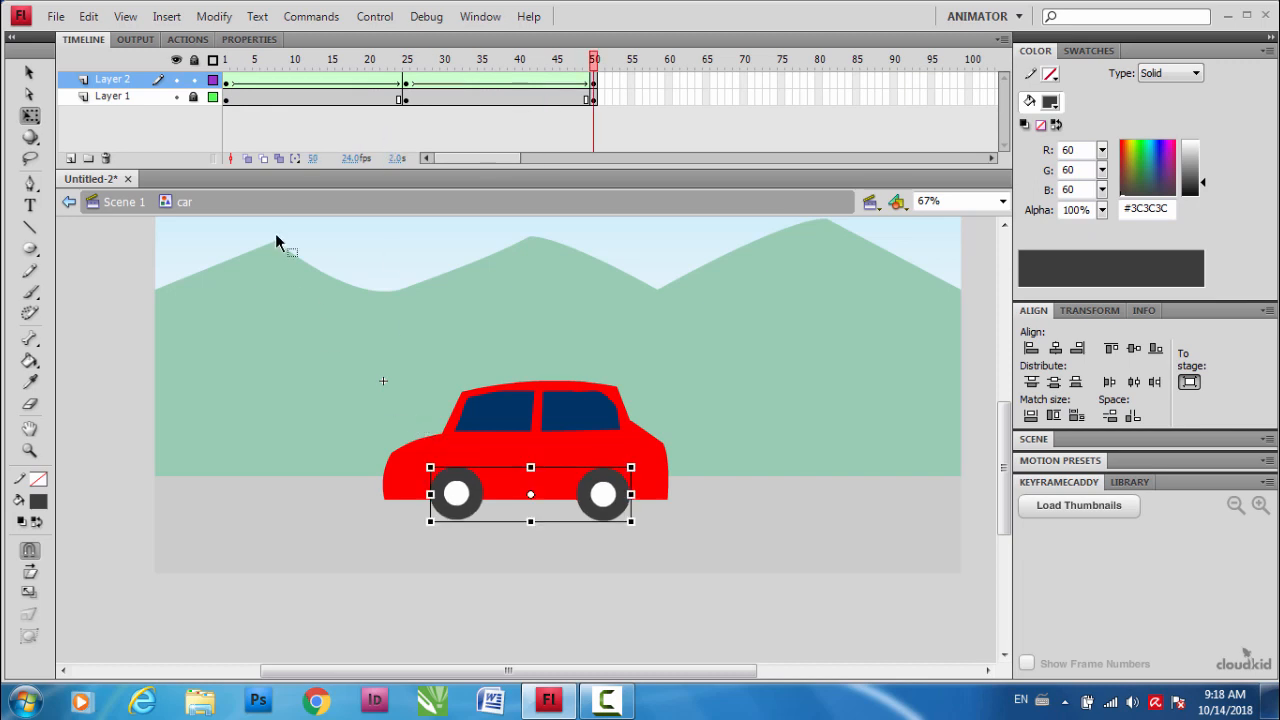
- Lock the wheels layer, unlock the body layer and stretch the car body and windows slightly upward at frame 25
click(197, 98)
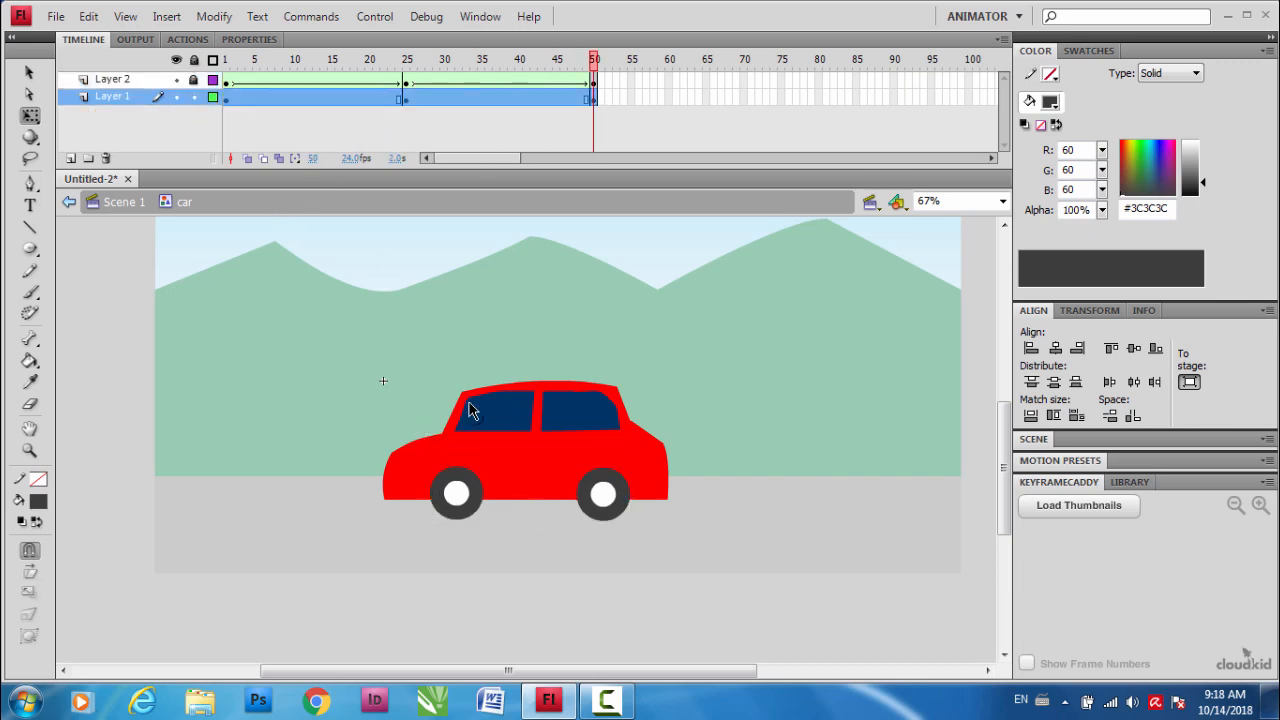
drag(260, 337, 756, 516)
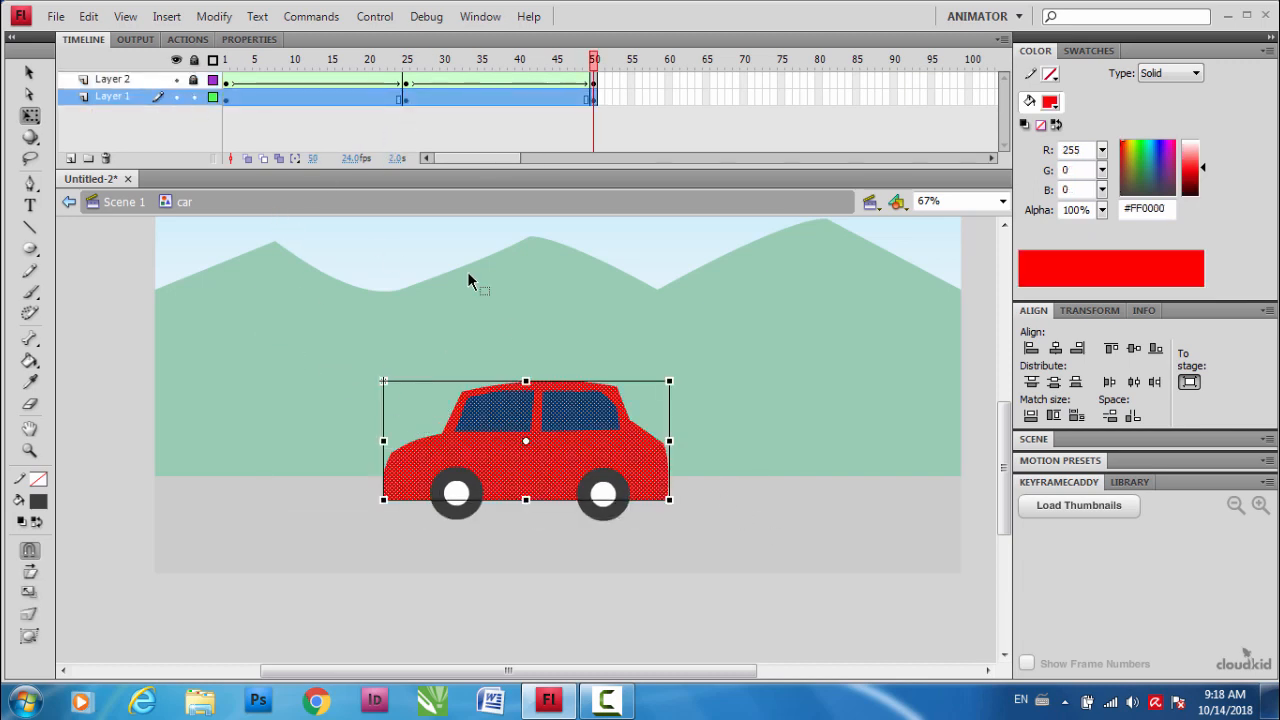
click(407, 64)
key(ctrl+a)
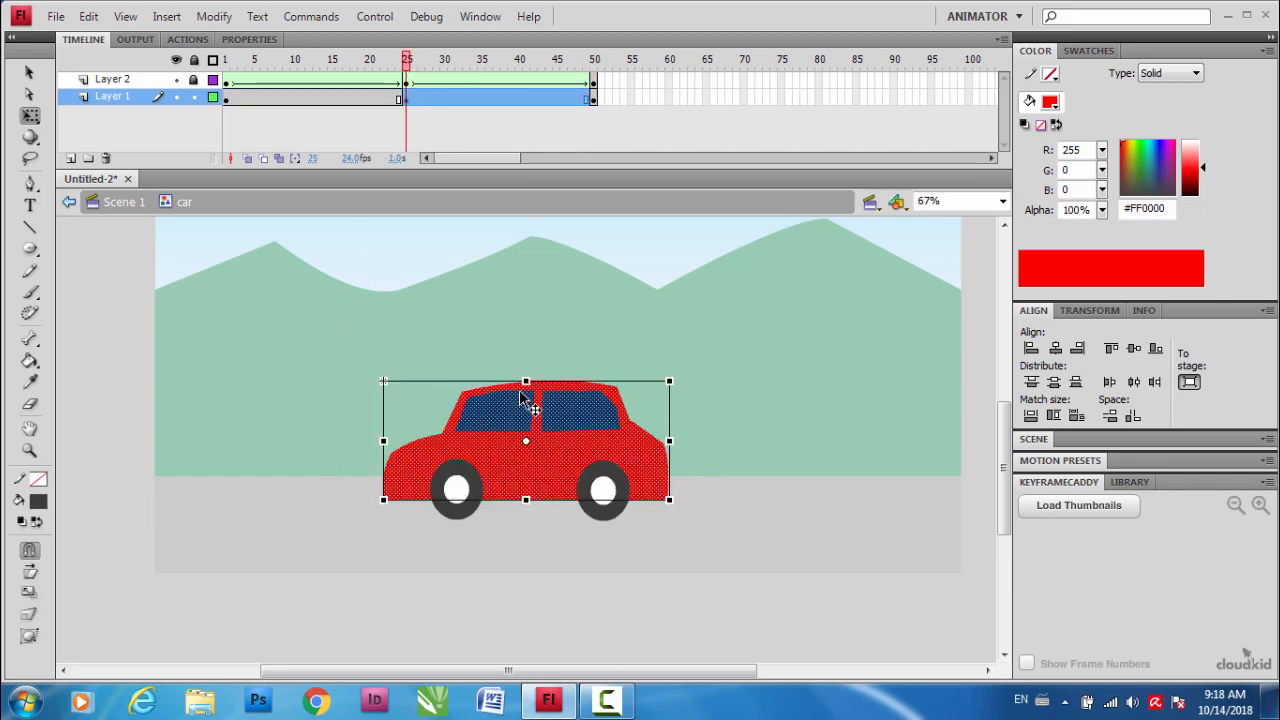
drag(526, 381, 526, 366)
- Create shape tweens on the car body layer between frames 1, 25 and 50, and play the animation
right_click(325, 97)
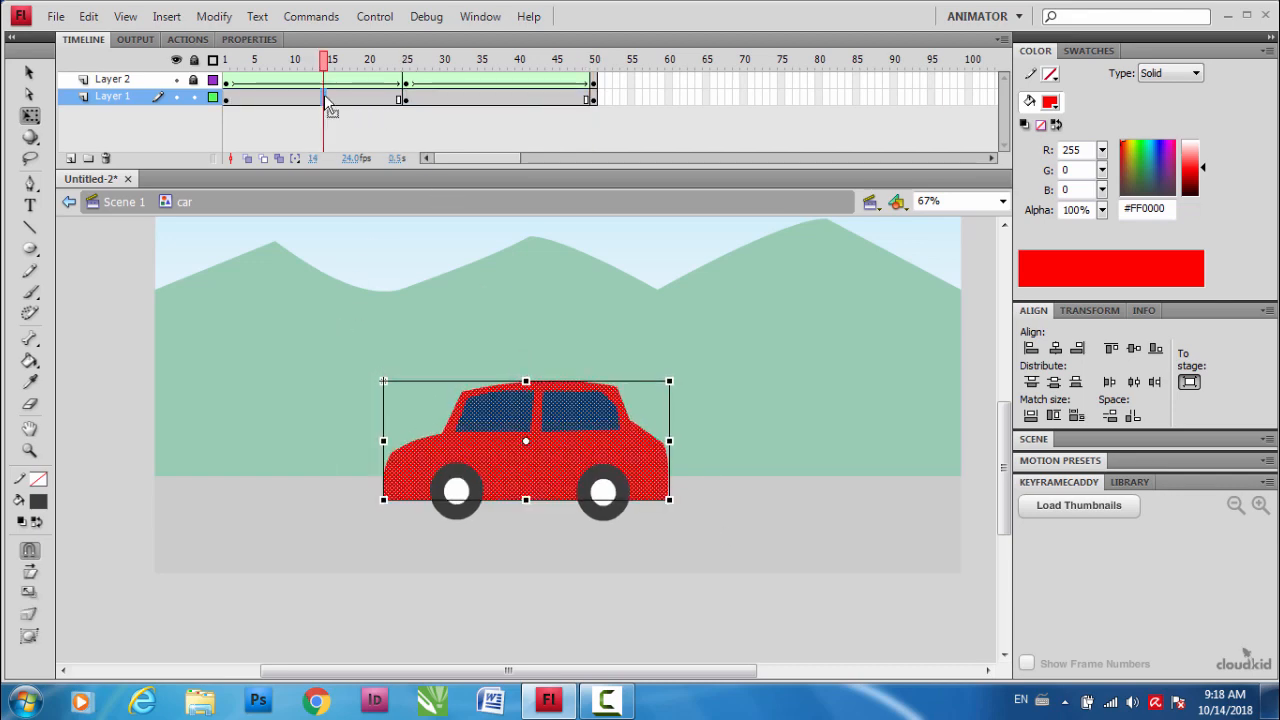
click(357, 131)
right_click(489, 98)
click(551, 132)
key(Return)
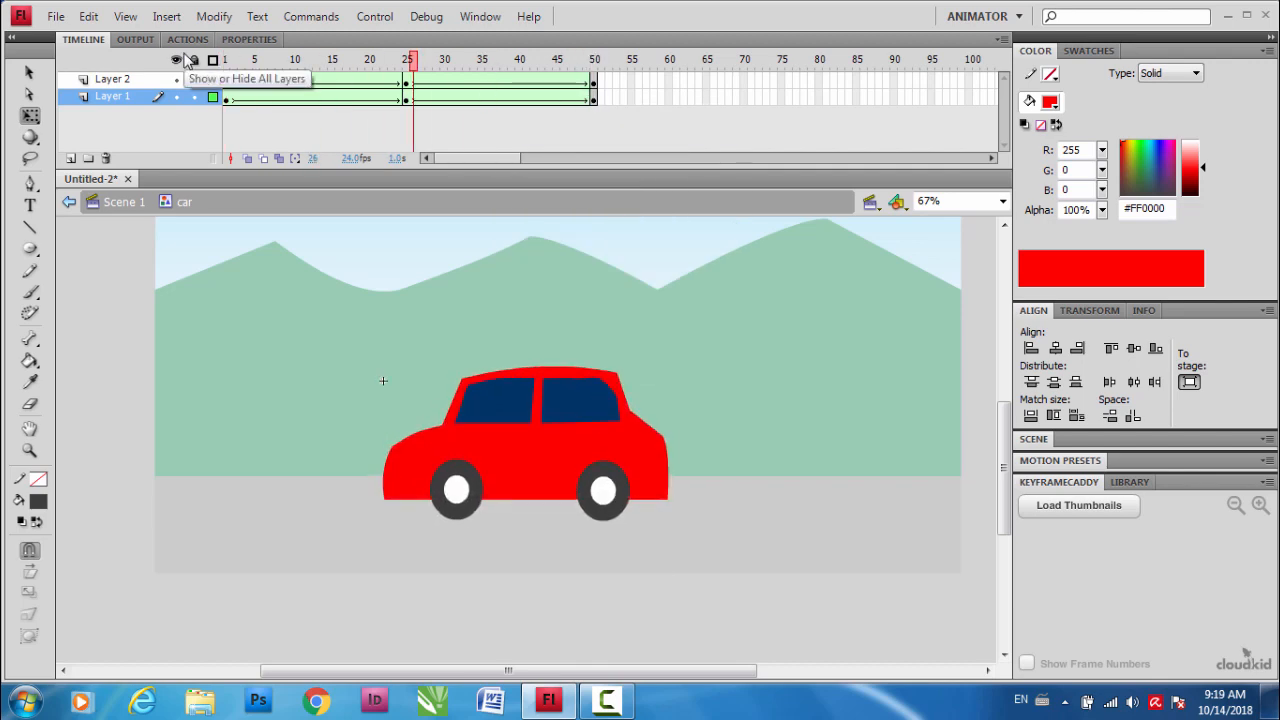
- Return from the car symbol to Scene 1 and lock the car's layer
click(316, 321)
double_click(316, 315)
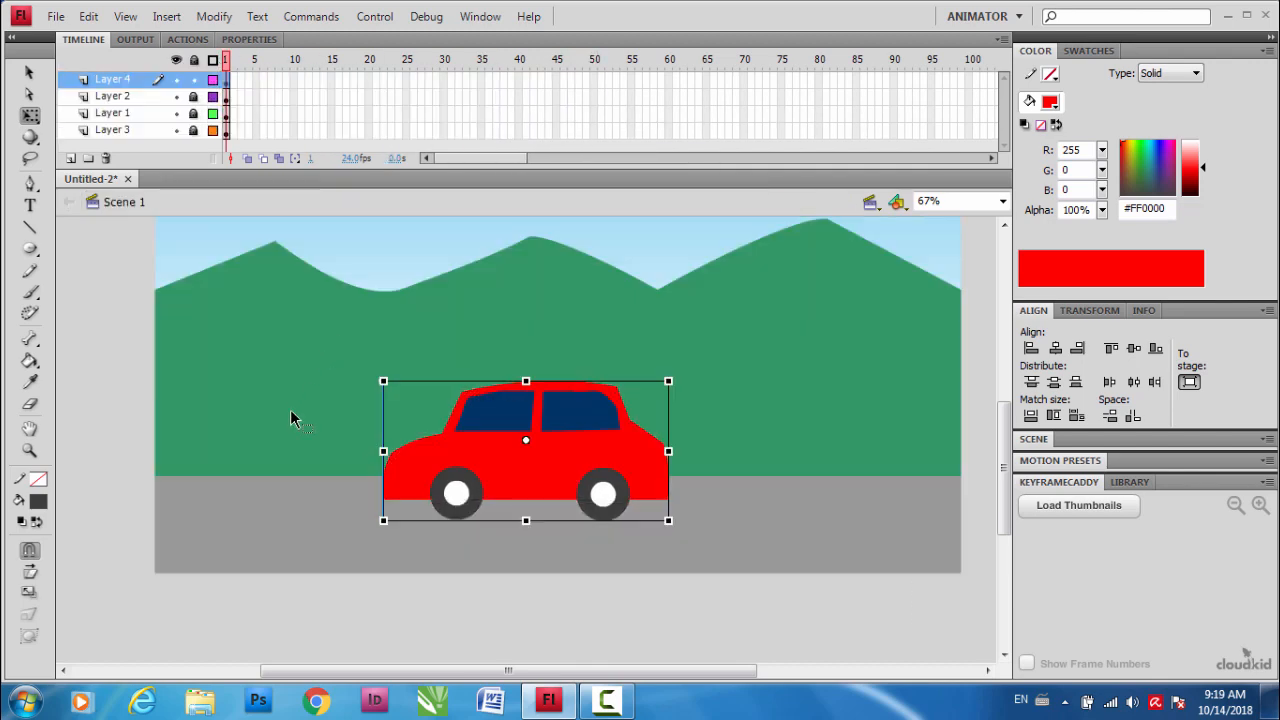
key(ctrl+minus)
key(ctrl+equal)
click(156, 349)
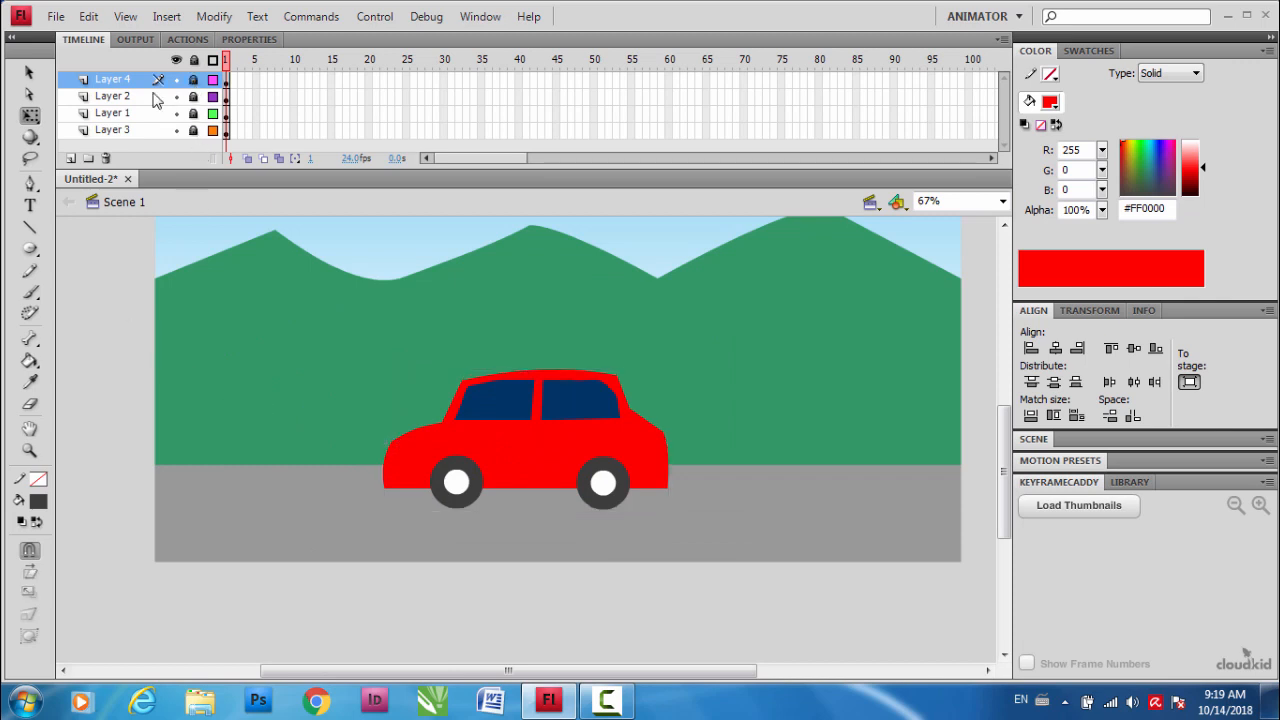
- Toggle Layer 1's visibility to identify the hills, leave the layer shown and unlock it for editing
click(195, 114)
click(195, 114)
click(176, 114)
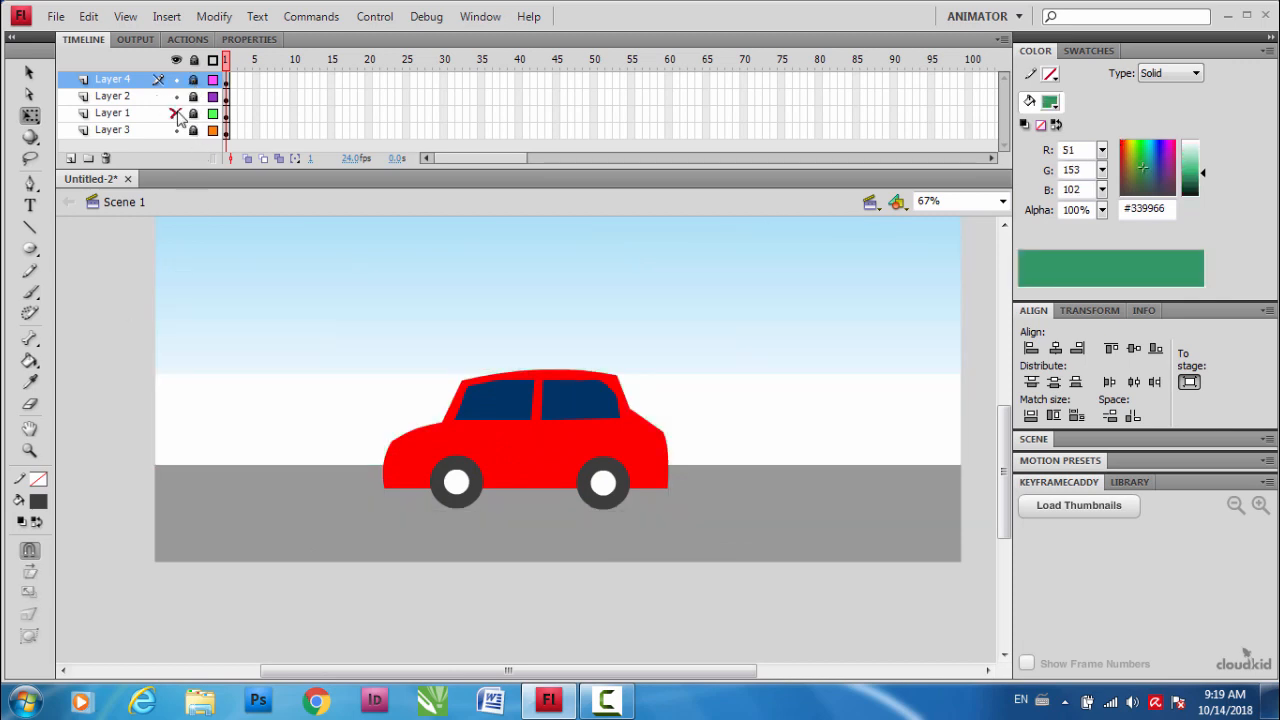
click(176, 114)
click(138, 115)
click(194, 114)
- Insert a keyframe at frame 50 on all four layers of the scene
key(ctrl+minus)
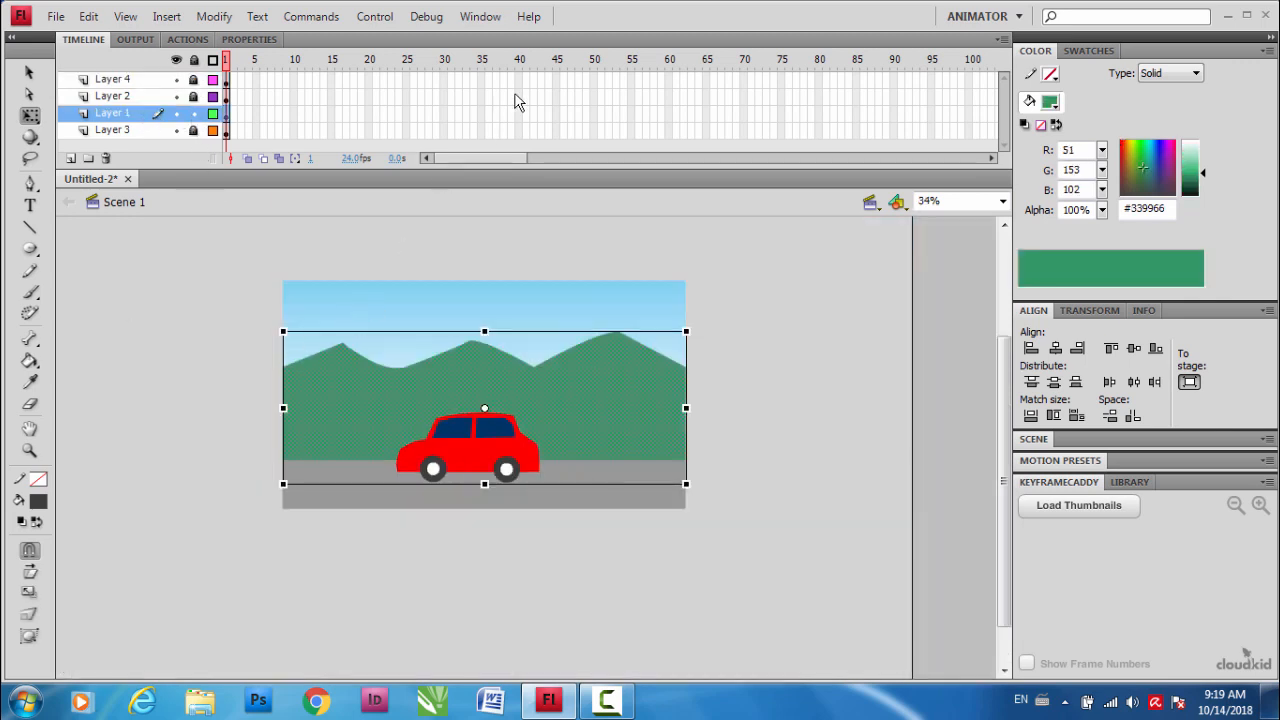
click(594, 79)
shift+click(594, 130)
key(F6)
- Move the hills at frame 50 horizontally until they sit just beyond the stage's right edge
click(295, 117)
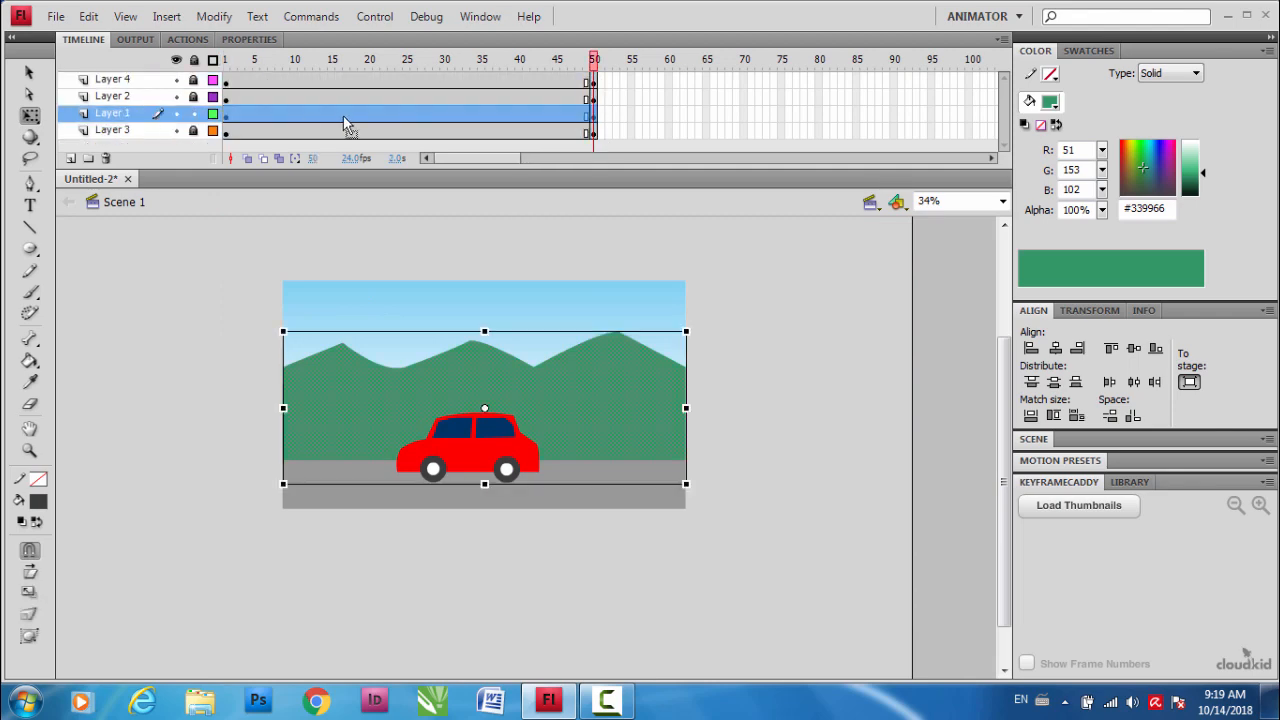
key(ctrl+equal)
click(595, 117)
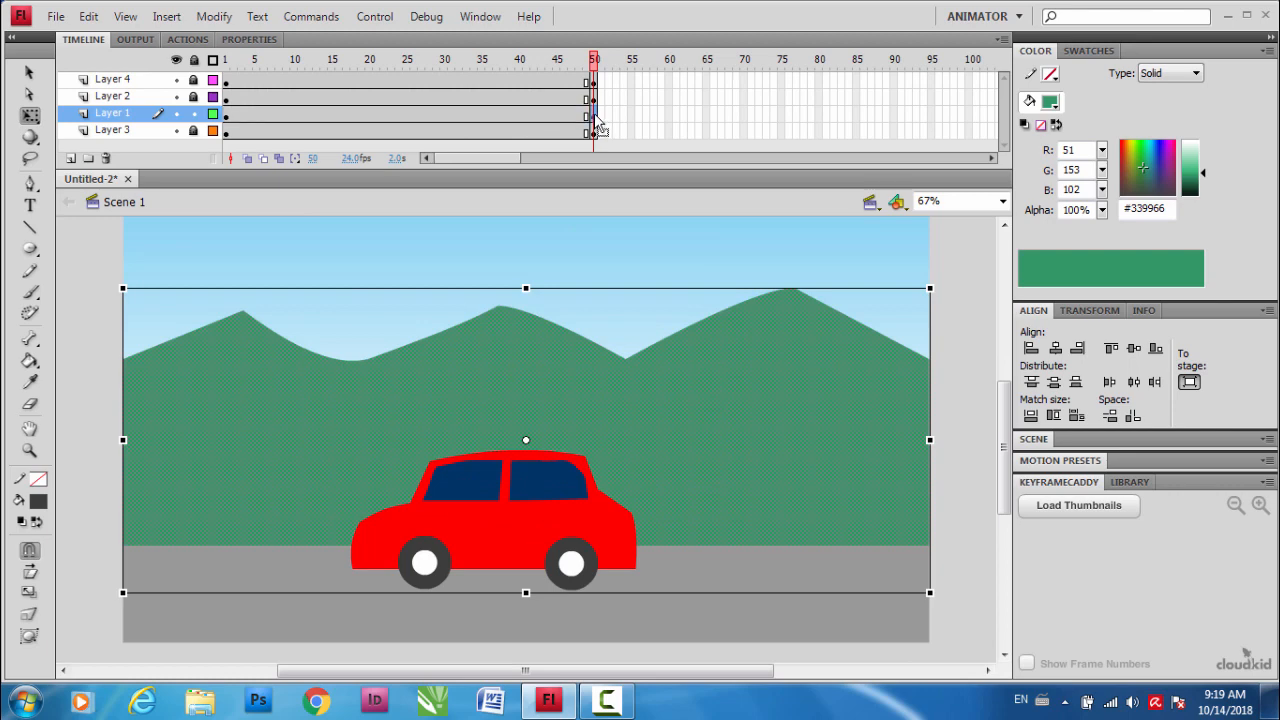
key(shift+Right)
key(shift+Right)
key(shift+Right)
key(shift+Right)
key(shift+Right)
key(shift+Right)
key(shift+Right)
key(shift+Right)
key(shift+Right)
key(shift+Right)
key(shift+Right)
key(shift+Right)
key(shift+Right)
key(shift+Right)
key(shift+Right)
key(shift+Right)
key(shift+Right)
key(shift+Right)
key(shift+Right)
key(shift+Right)
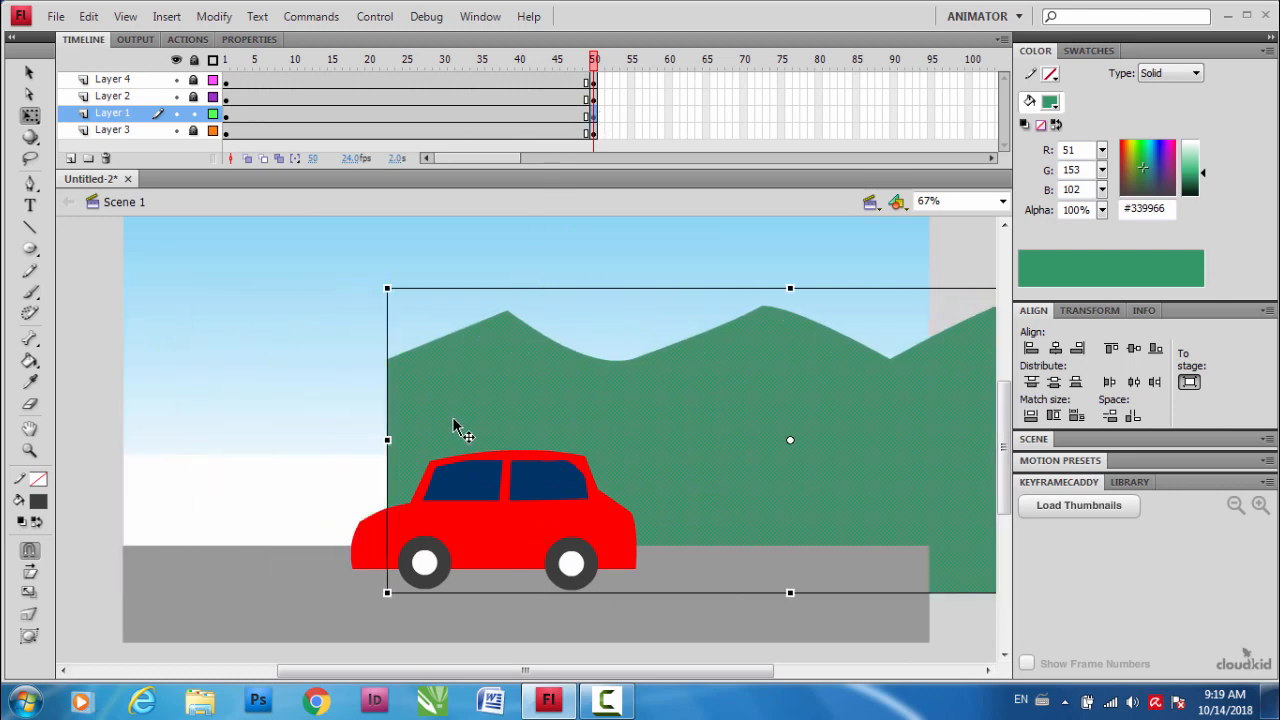
key(shift+Right)
key(shift+Right)
key(shift+Right)
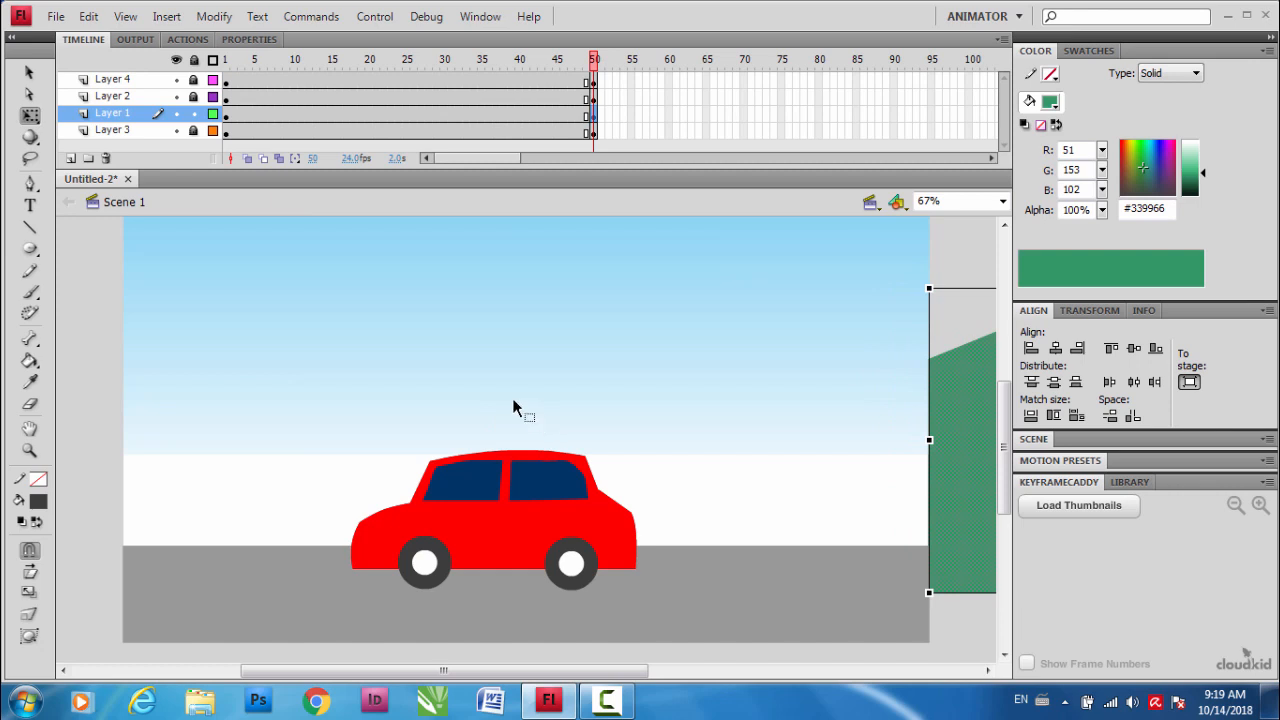
- Create a classic tween on the hills layer between frames 1 and 50, and return to frame 1
click(381, 112)
right_click(381, 112)
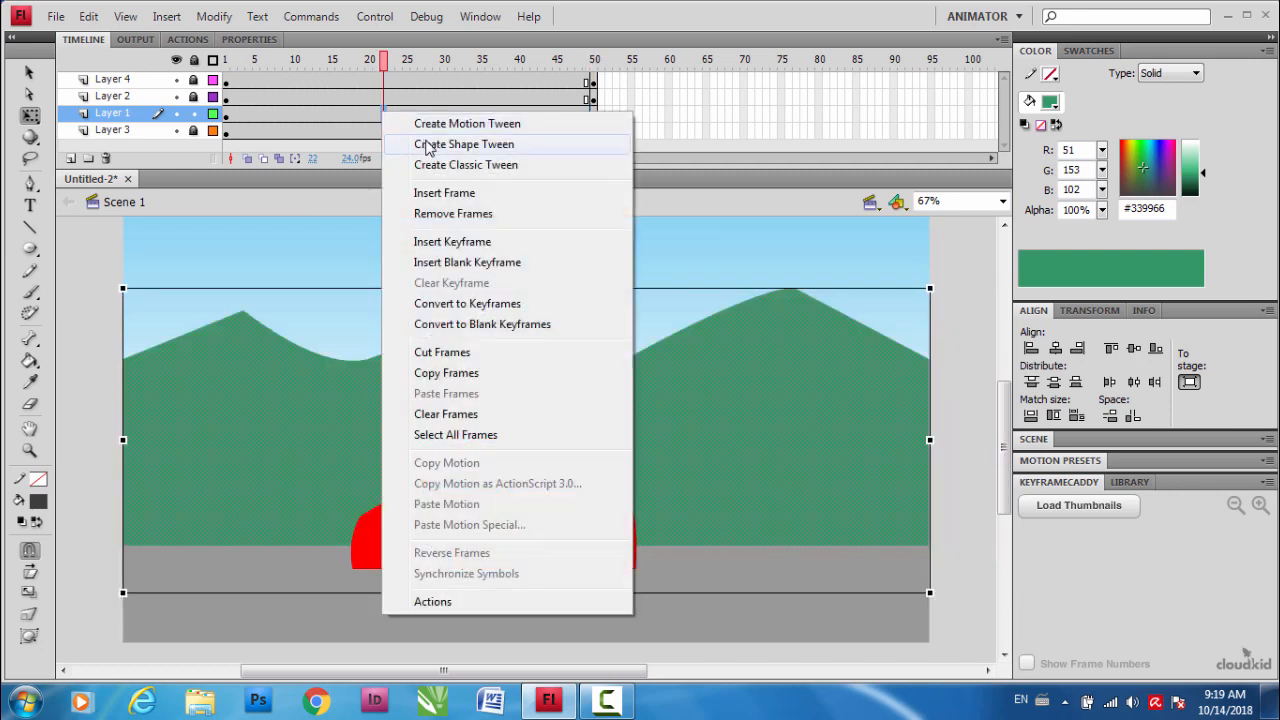
click(430, 148)
drag(384, 60, 211, 73)
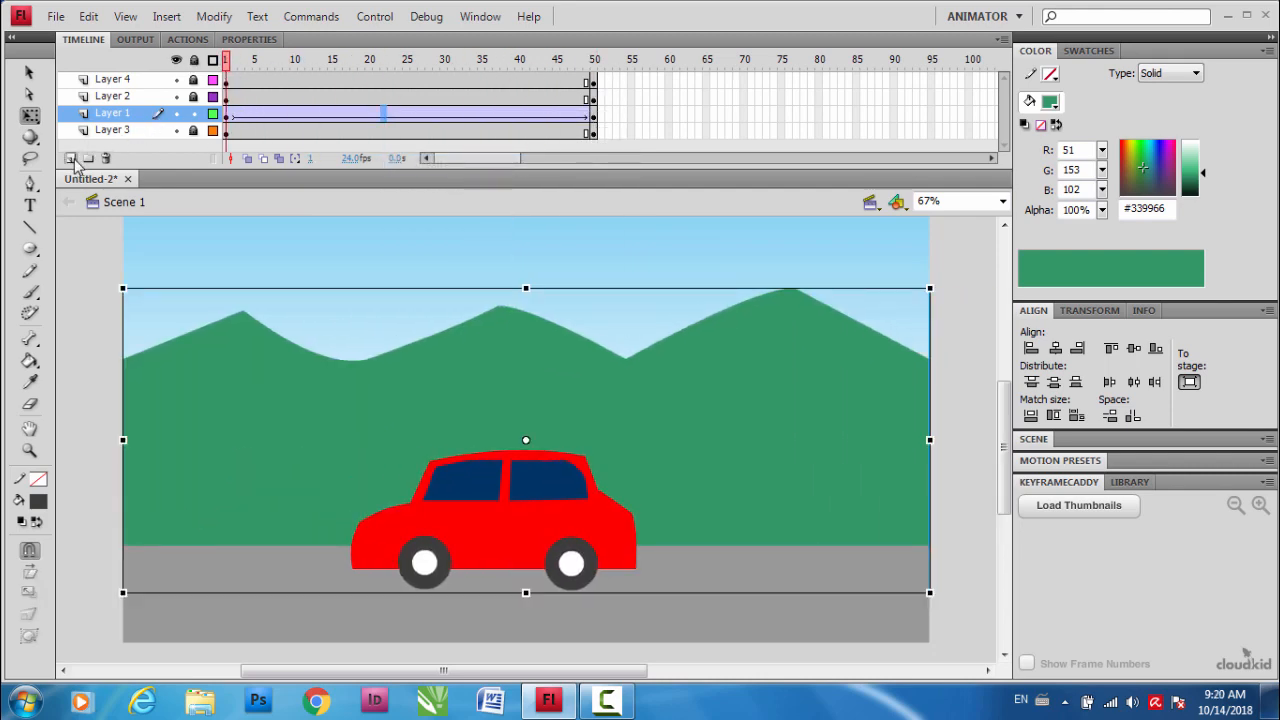
- Add a layer above the hills, copy the first hills keyframe onto it and remove its frames after frame 1
click(71, 159)
click(229, 131)
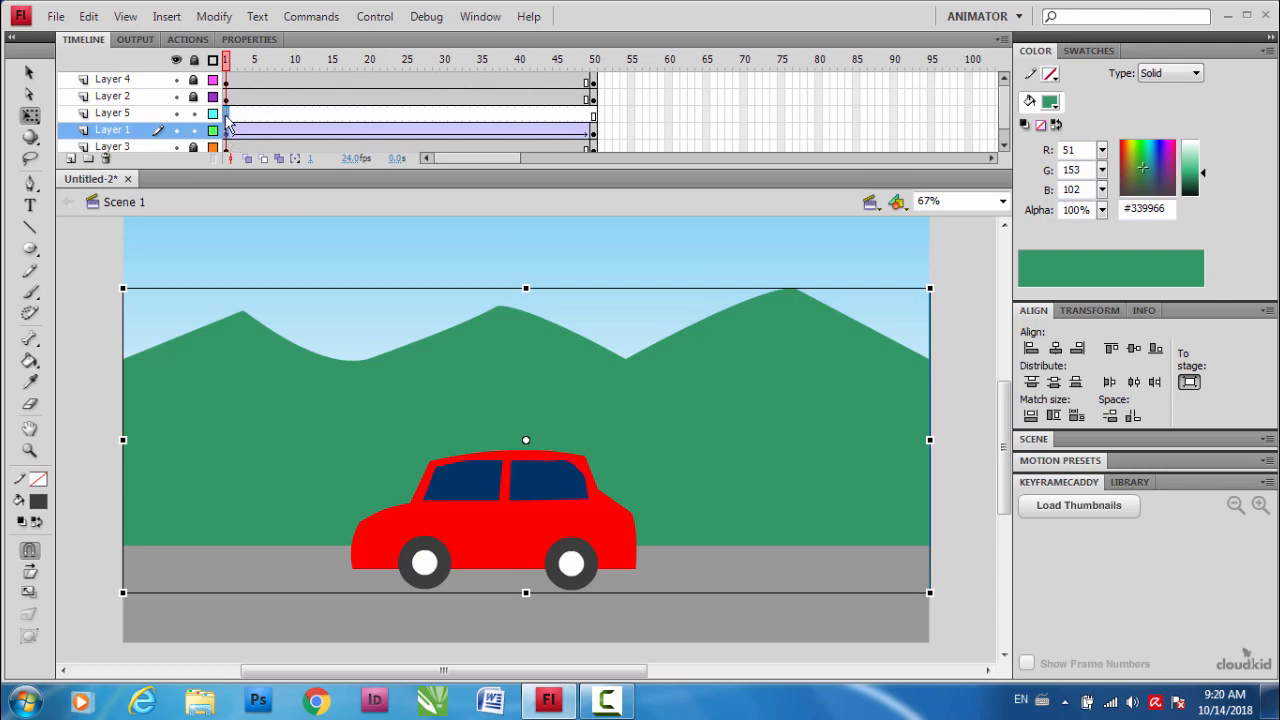
click(228, 114)
shift+click(592, 114)
right_click(596, 118)
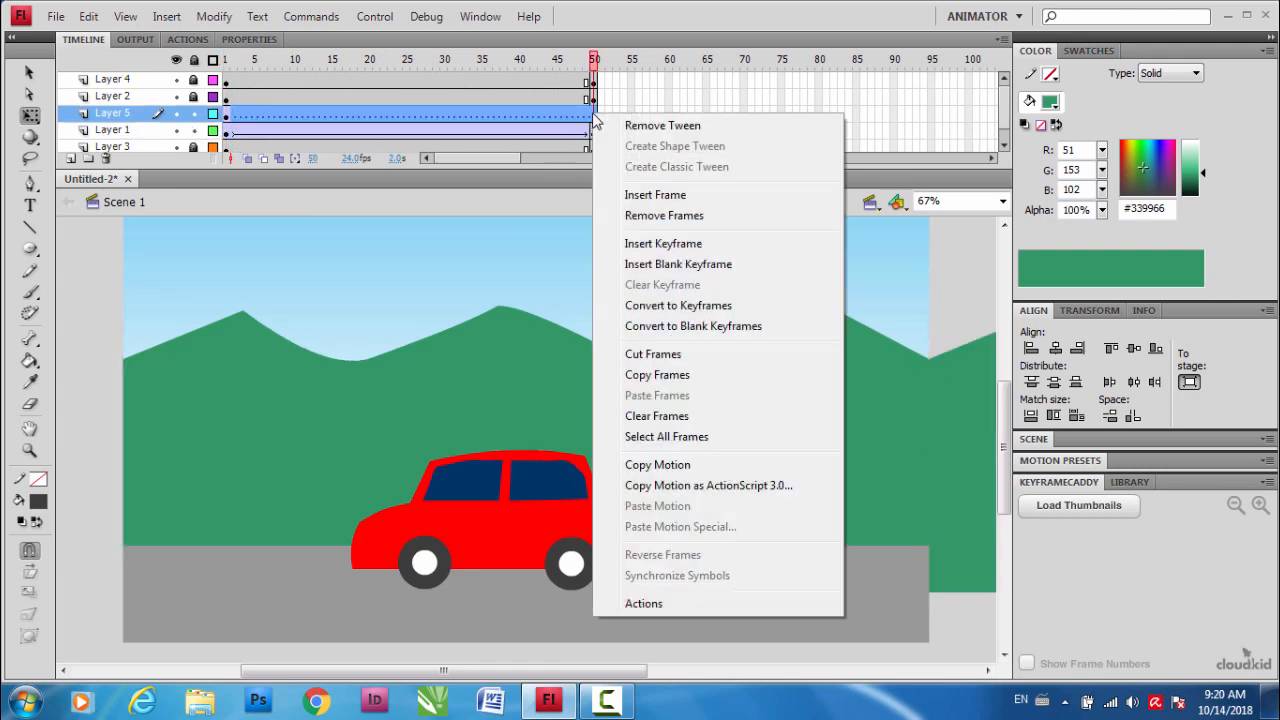
click(662, 215)
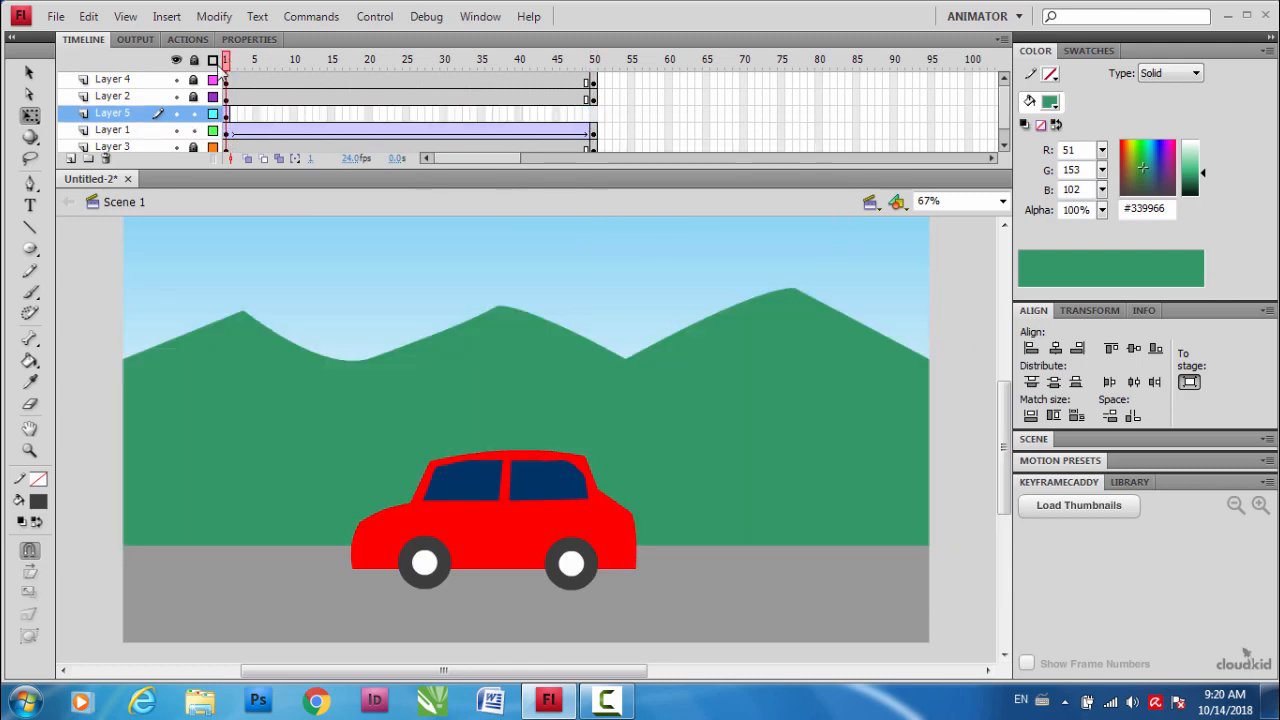
- Break apart the hills copy on the new layer and lock the original hills layer
click(229, 114)
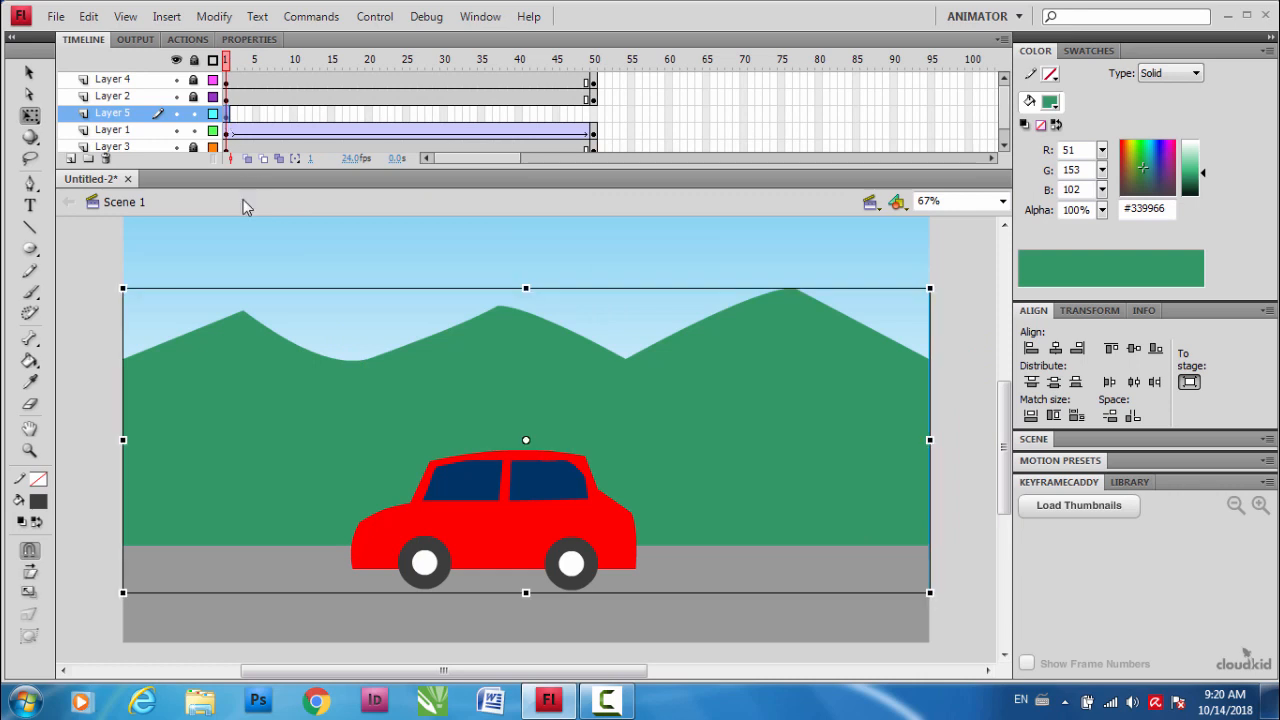
click(200, 18)
click(300, 90)
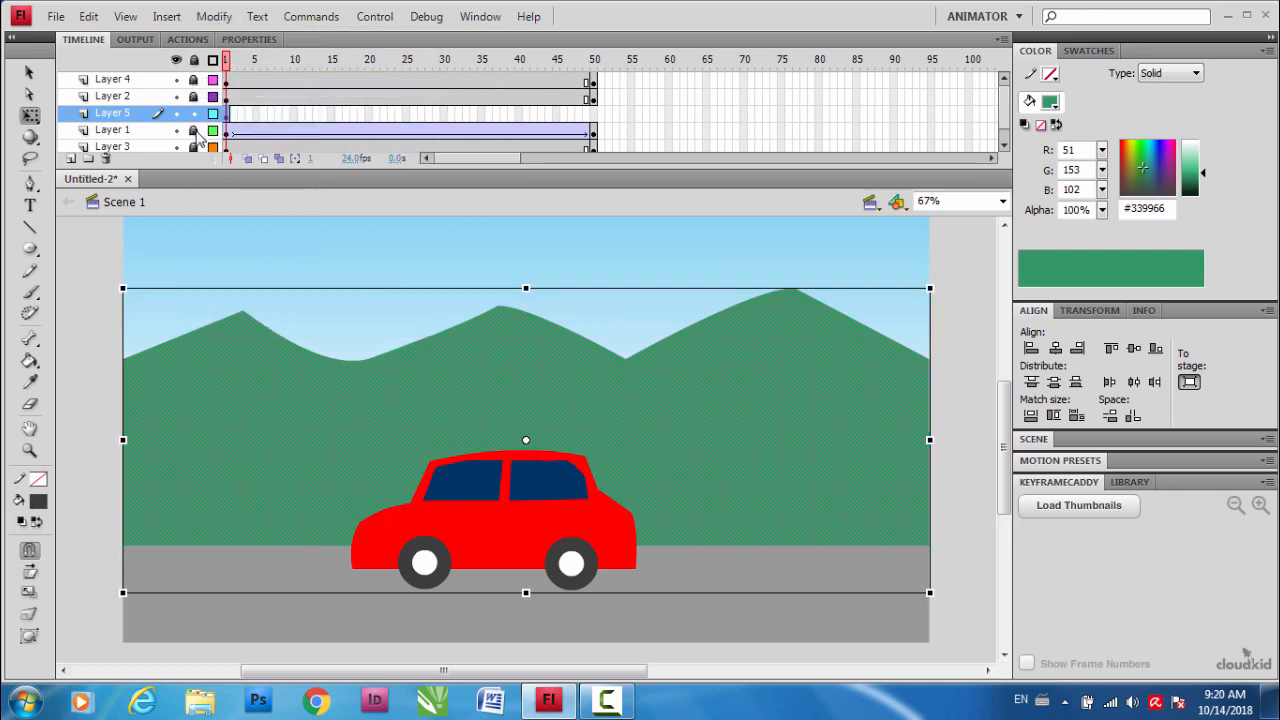
- Move the hills copy off the stage's left side until its right edge meets the original hills
key(shift+Left)
key(shift+Left)
key(shift+Left)
key(shift+Left)
key(shift+Left)
key(shift+Left)
key(shift+Left)
key(shift+Left)
key(shift+Left)
key(shift+Left)
key(shift+Left)
key(shift+Left)
key(shift+Left)
key(shift+Left)
key(shift+Left)
key(shift+Left)
key(shift+Left)
key(shift+Left)
key(shift+Left)
key(shift+Left)
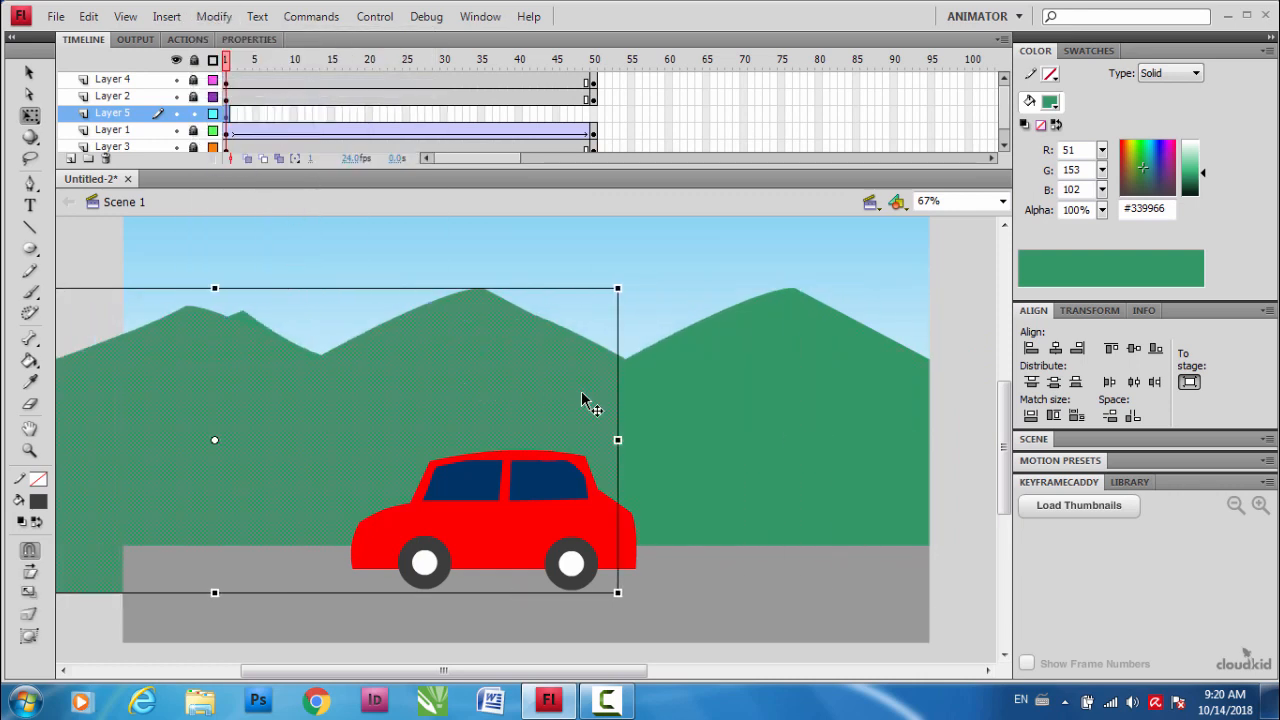
key(shift+Left)
key(shift+Left)
key(shift+Left)
key(Right)
key(Right)
key(Right)
key(Right)
key(Right)
key(Right)
key(Right)
key(Right)
key(Right)
key(Right)
key(Right)
key(Right)
key(Right)
key(Right)
key(Right)
key(Right)
key(Right)
key(Right)
key(Right)
key(Right)
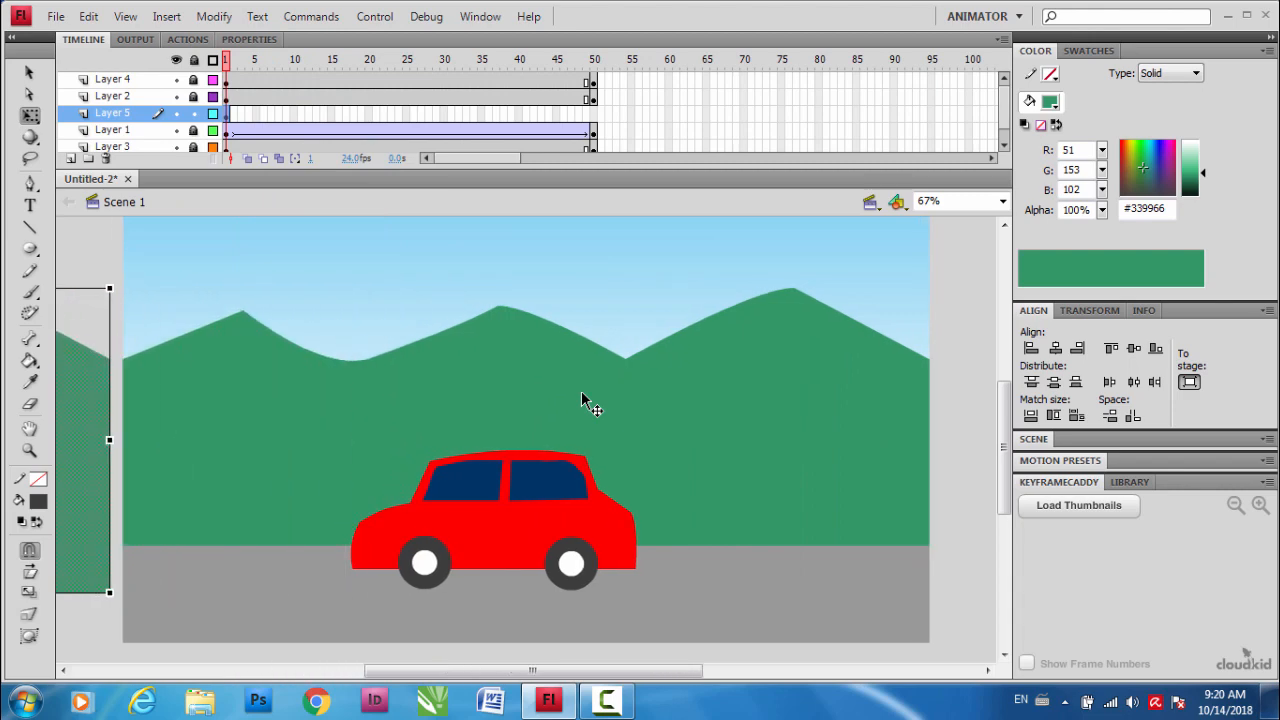
click(84, 263)
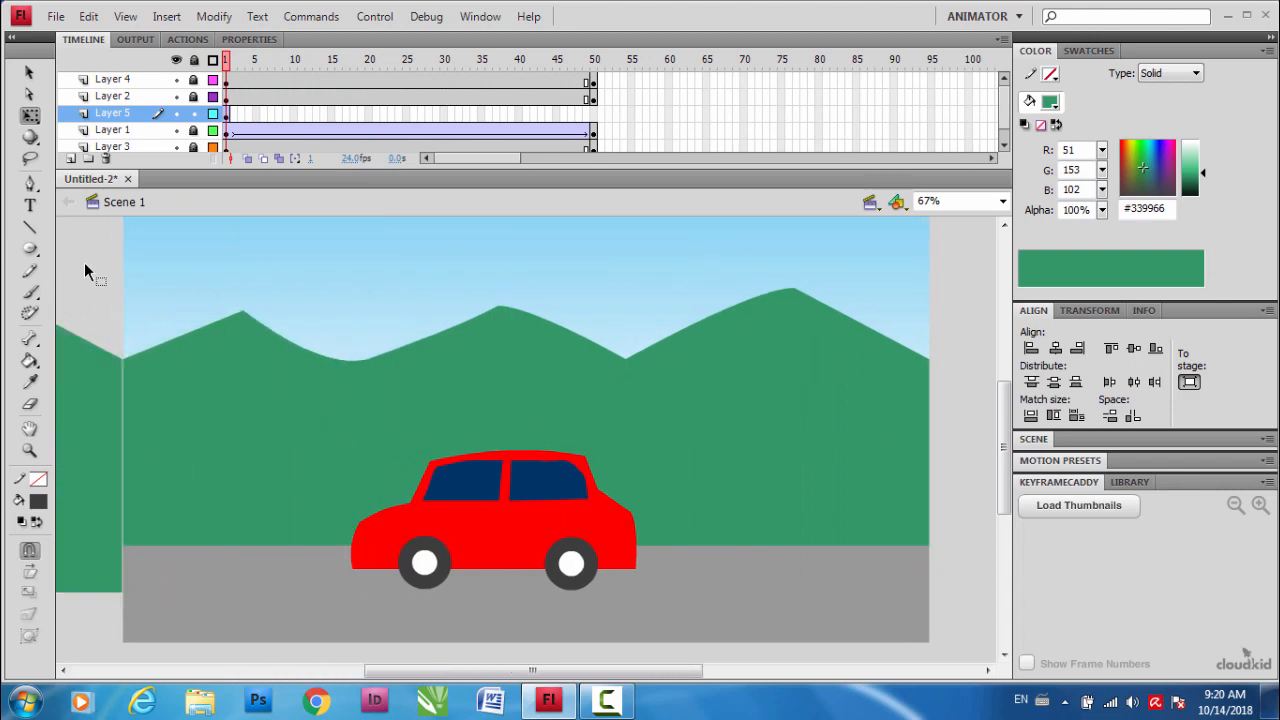
click(115, 370)
key(Right)
click(115, 266)
click(82, 397)
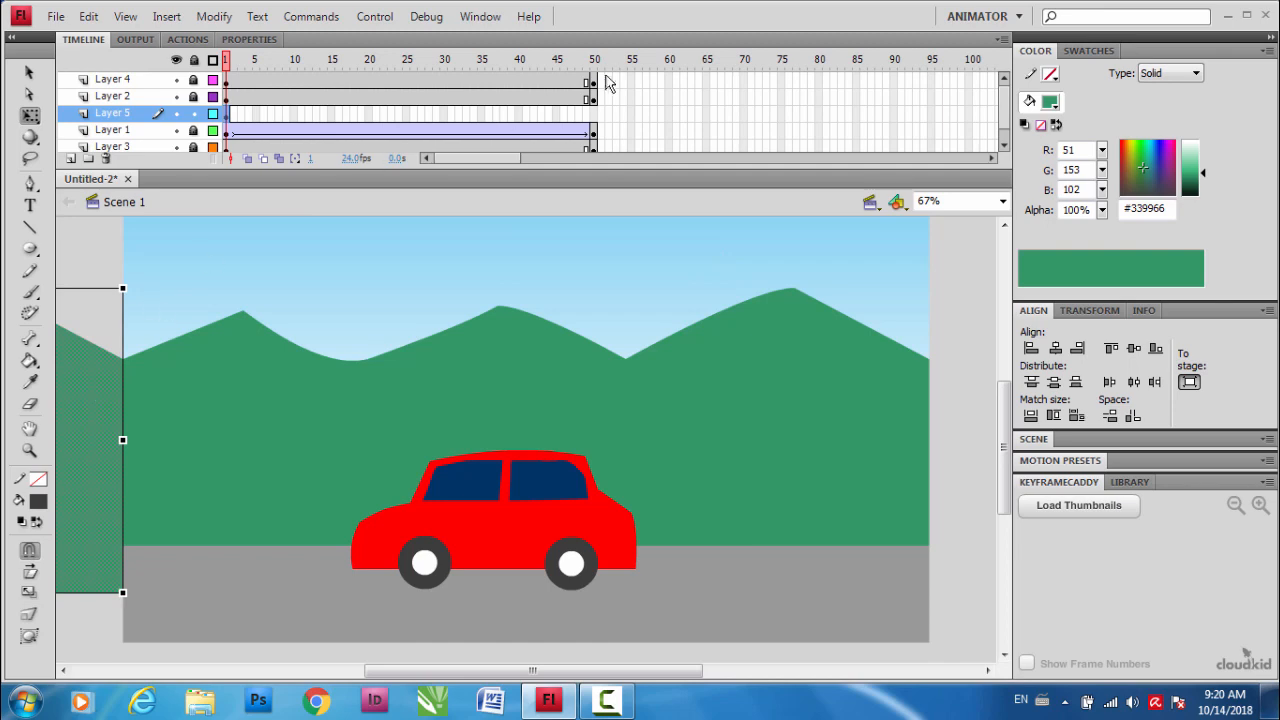
- Insert a keyframe at frame 50 of the hills copy layer, keeping the copied hills from frame 1
click(594, 117)
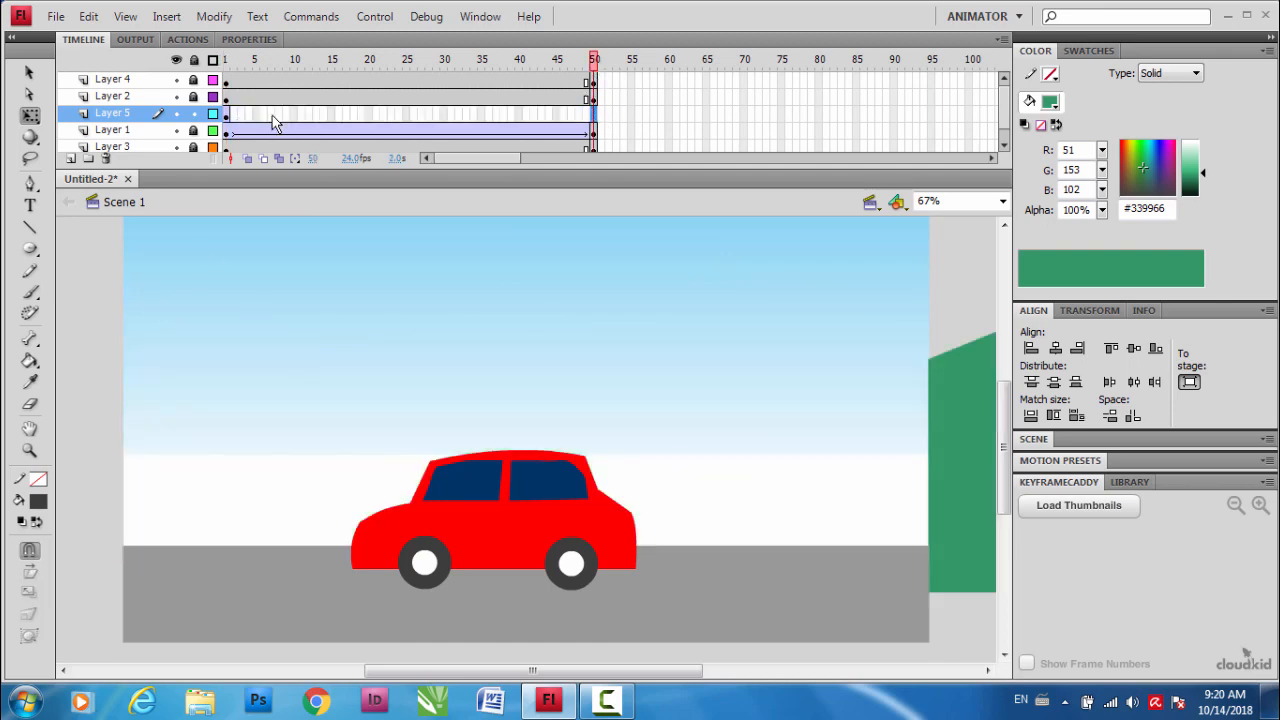
right_click(229, 115)
click(258, 127)
click(595, 117)
key(F6)
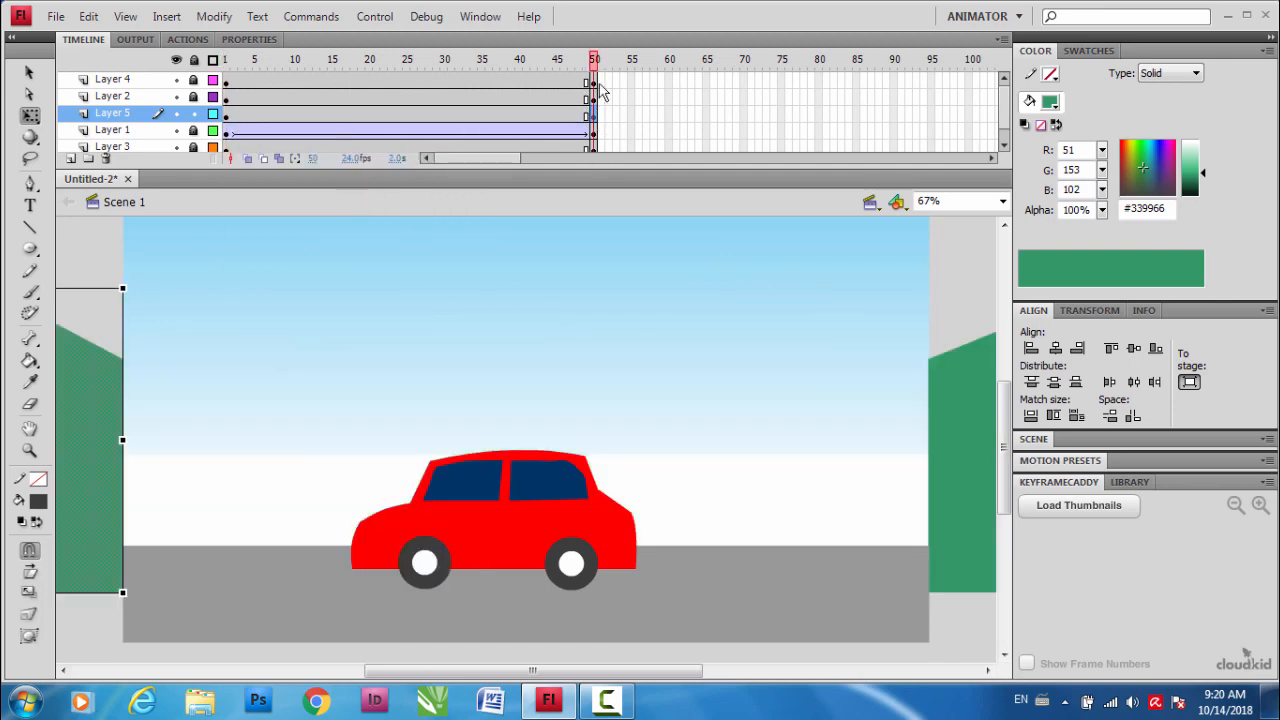
- At frame 50, move the hills copy right until it covers the stage and meets the original hills' left edge
drag(595, 62, 276, 71)
click(594, 117)
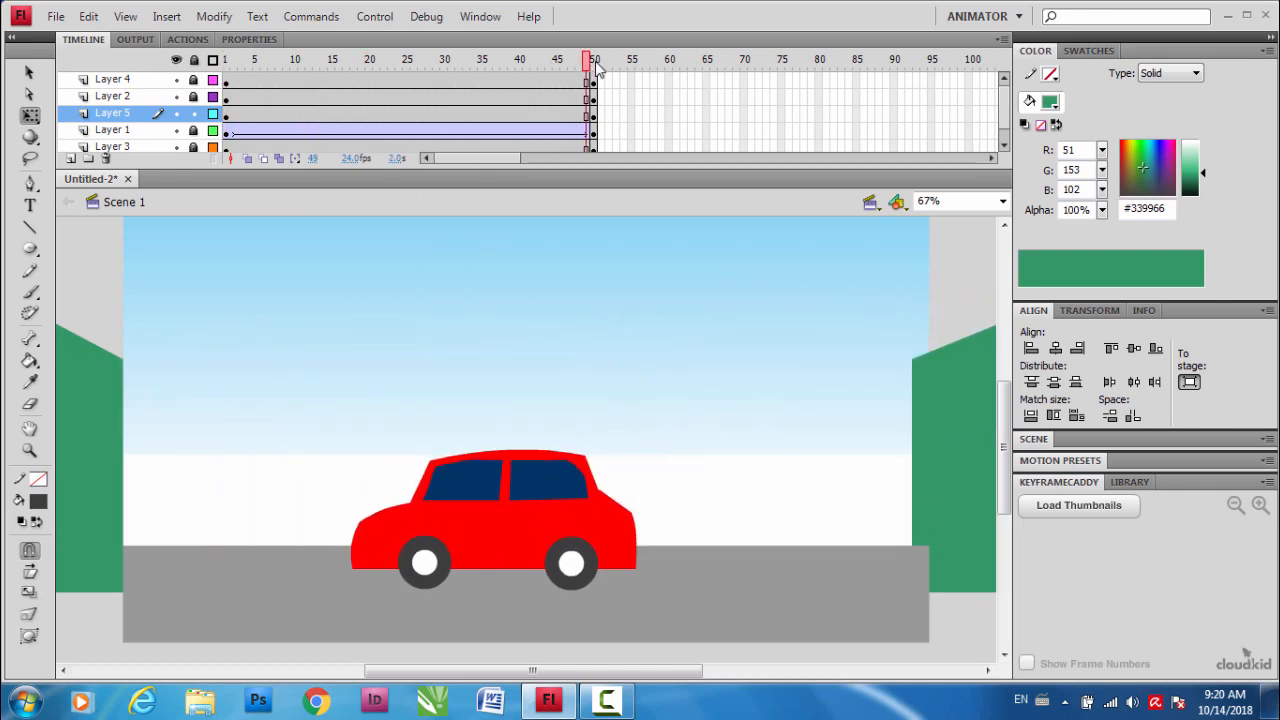
click(591, 117)
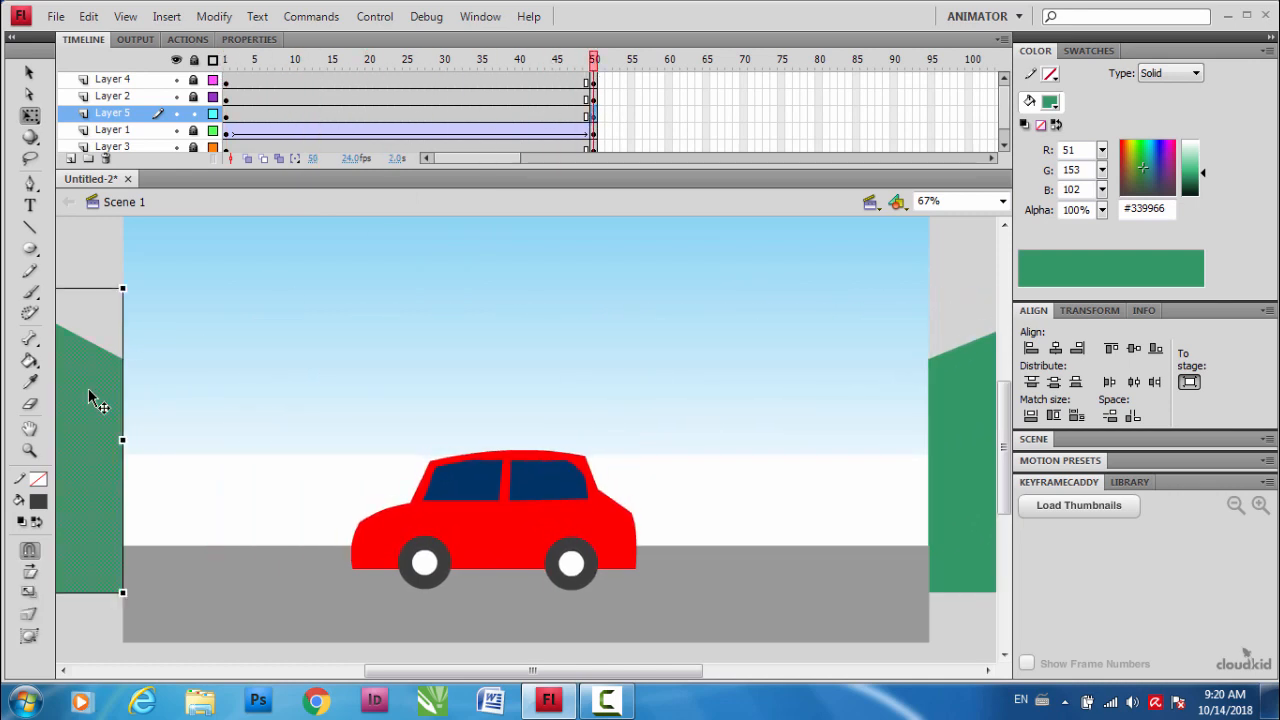
key(shift+Right)
key(shift+Right)
key(shift+Right)
key(shift+Right)
key(shift+Right)
key(shift+Right)
key(shift+Right)
key(shift+Right)
key(shift+Right)
key(shift+Right)
key(shift+Right)
key(shift+Right)
key(shift+Right)
key(shift+Right)
key(shift+Right)
key(shift+Right)
key(shift+Right)
key(shift+Right)
key(shift+Right)
key(shift+Right)
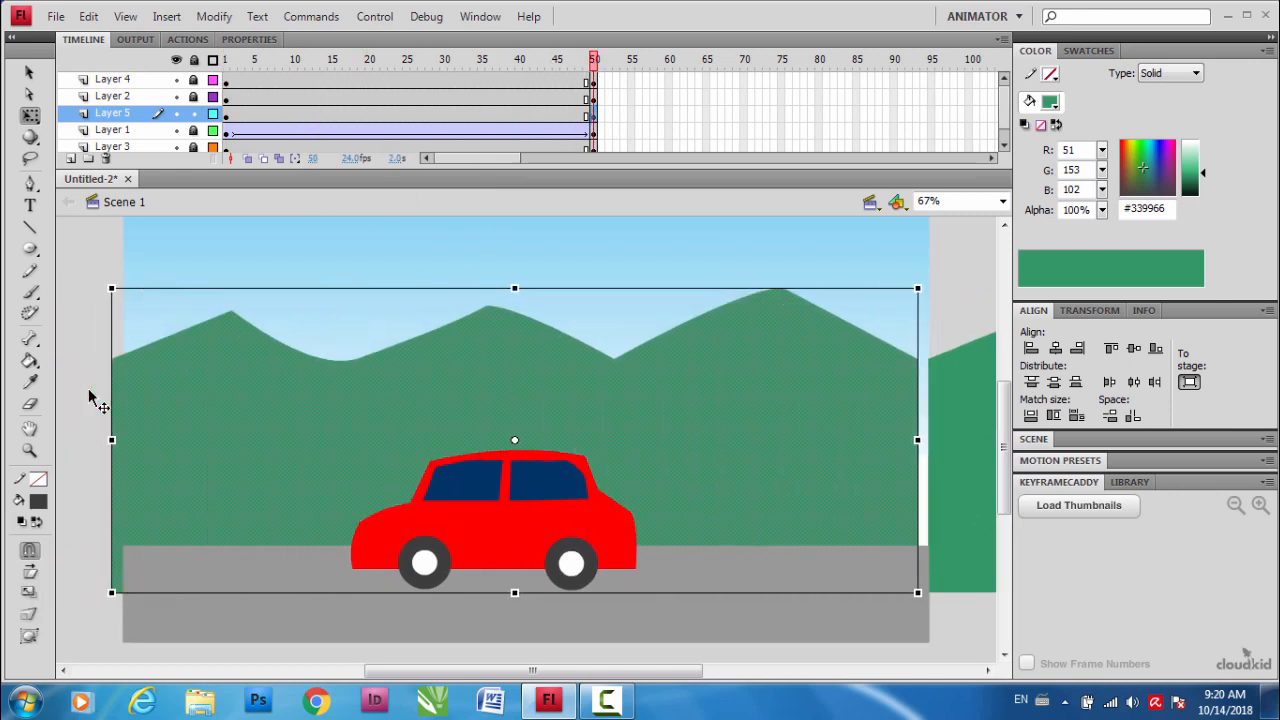
key(Right)
key(Right)
key(Right)
key(Right)
key(Right)
key(Right)
key(Right)
key(Right)
key(Right)
key(Right)
key(Right)
key(Right)
key(Right)
key(Right)
key(Right)
key(Right)
click(960, 259)
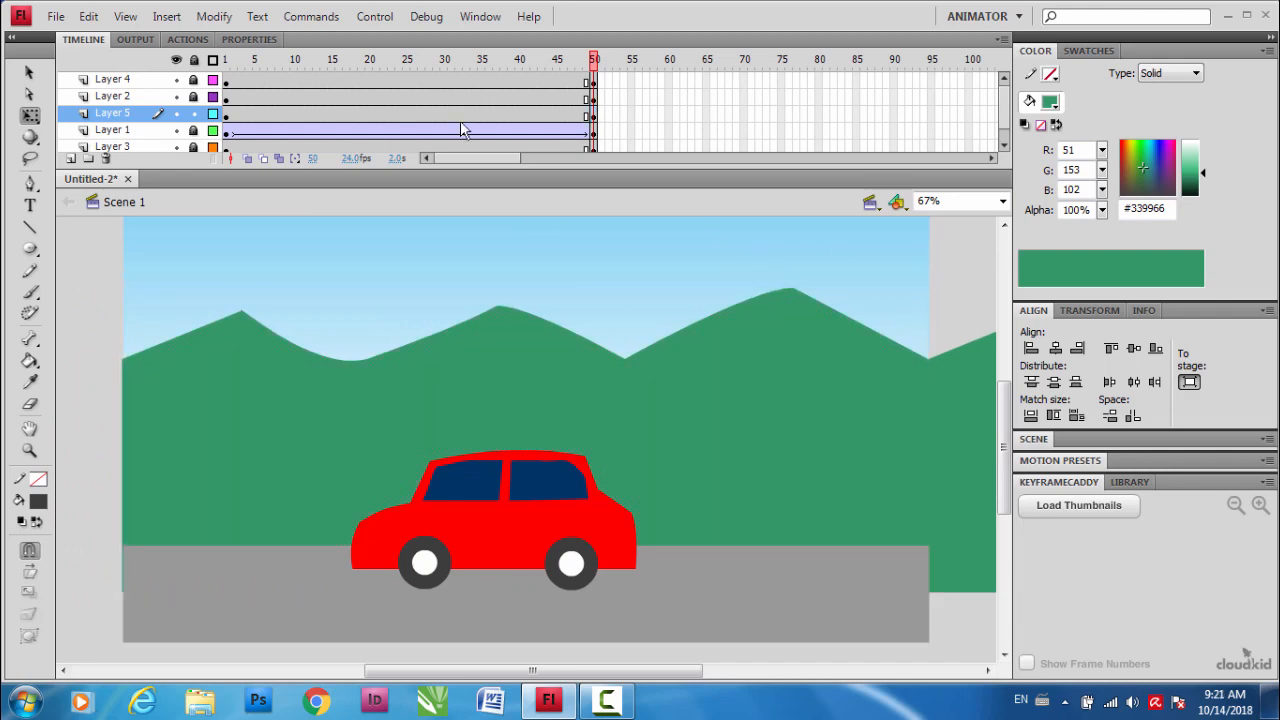
- Create a classic tween on the hills copy layer between frames 1 and 50, and return to frame 1
right_click(438, 118)
click(484, 171)
drag(437, 68, 171, 62)
- Play the timeline with the whole scene in view to check both hills layers scrolling together
key(ctrl+minus)
key(ctrl+minus)
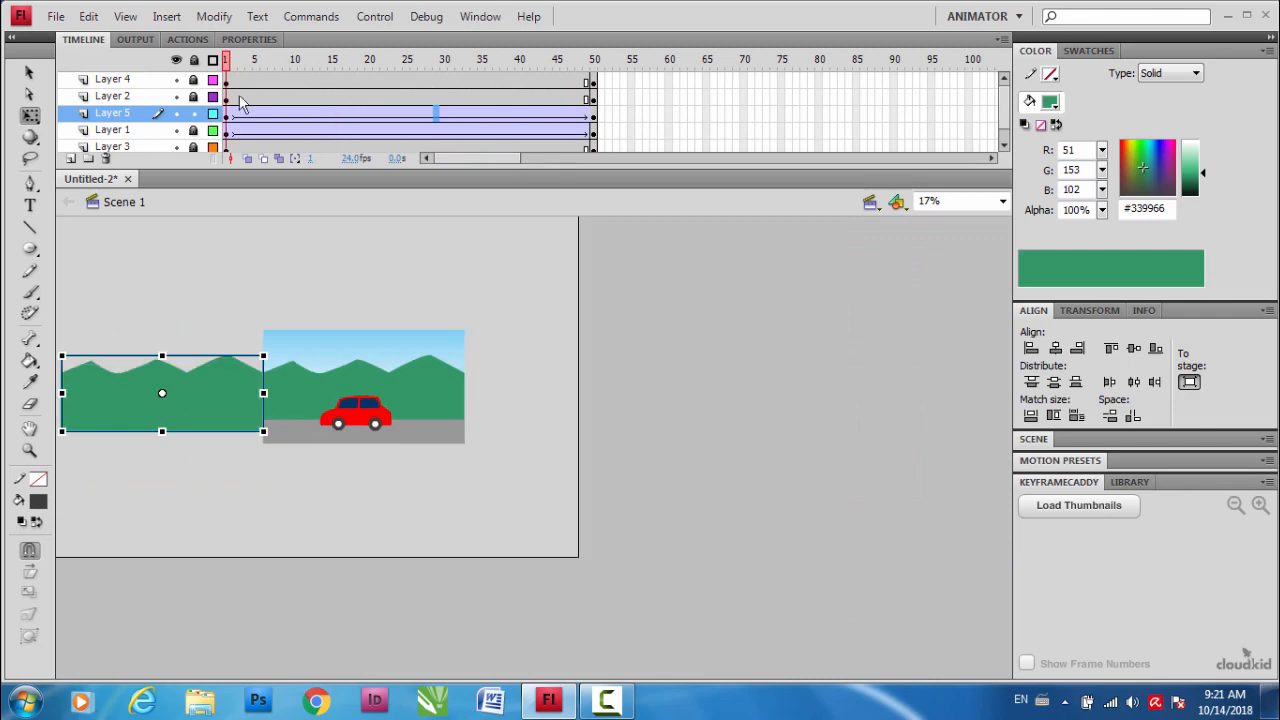
key(Return)
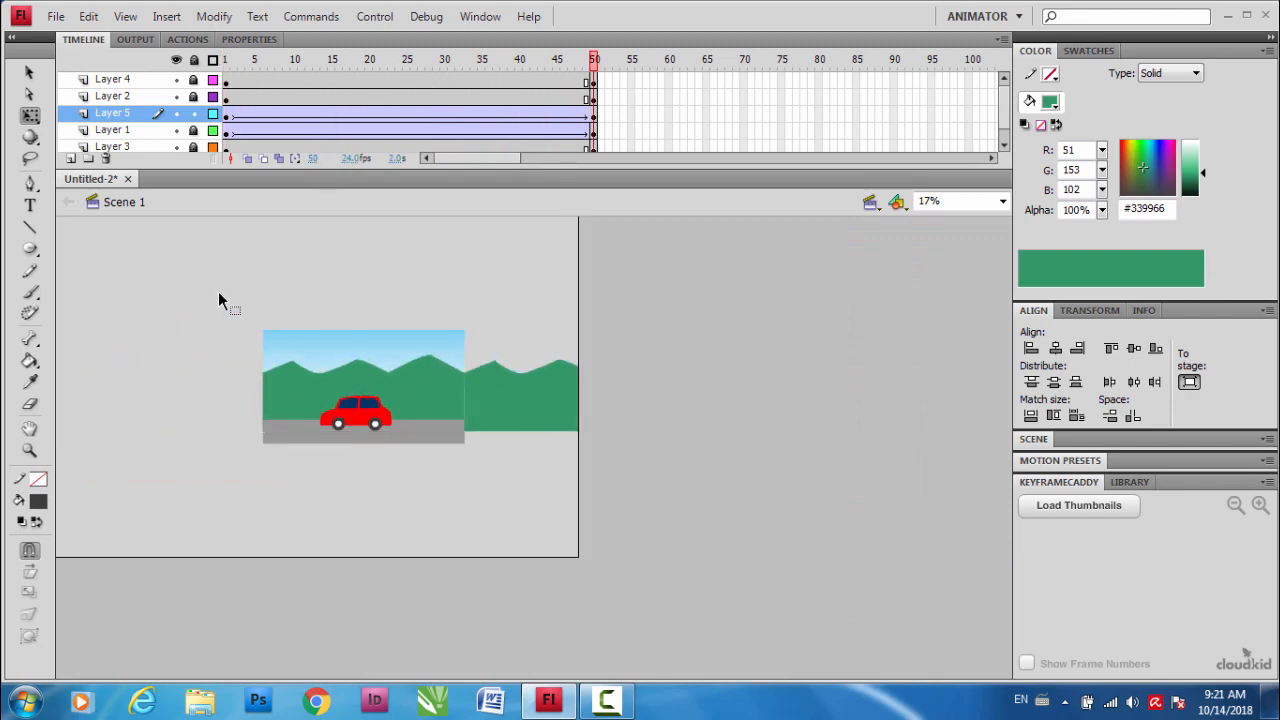
key(ctrl+equal)
key(ctrl+equal)
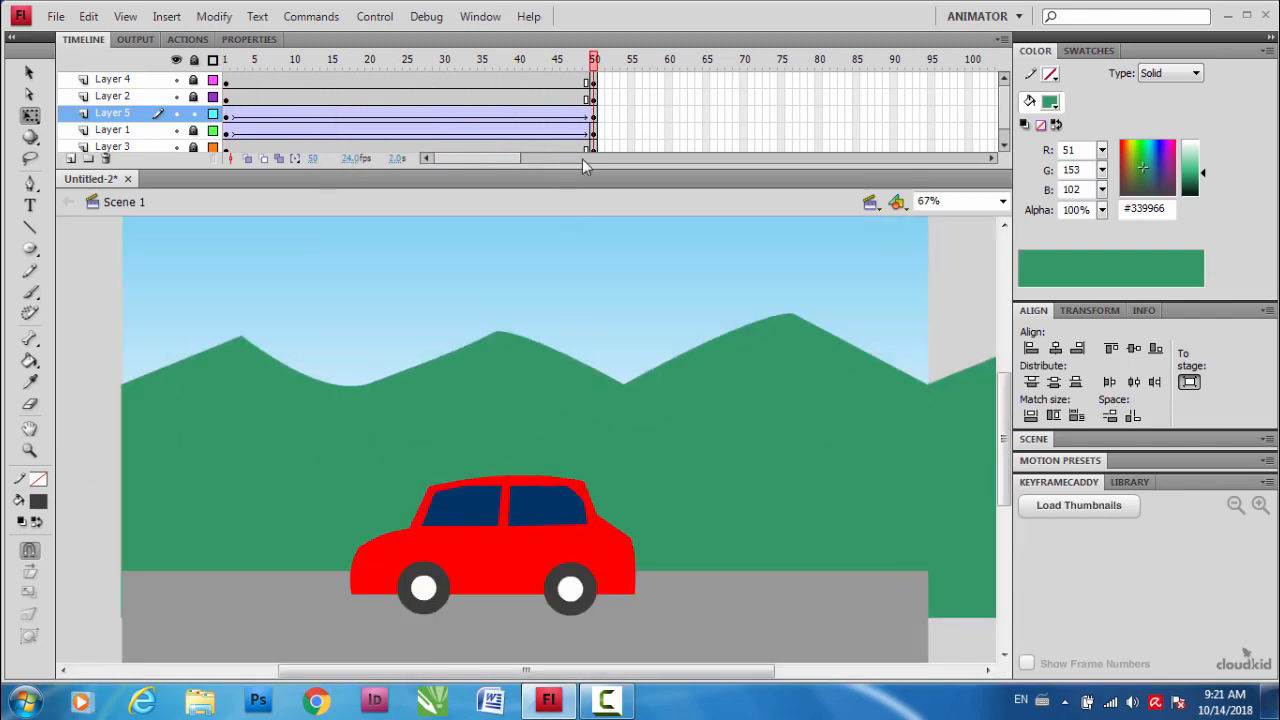
- Test the movie to check the car and the looping hills, and close the preview
key(ctrl+Return)
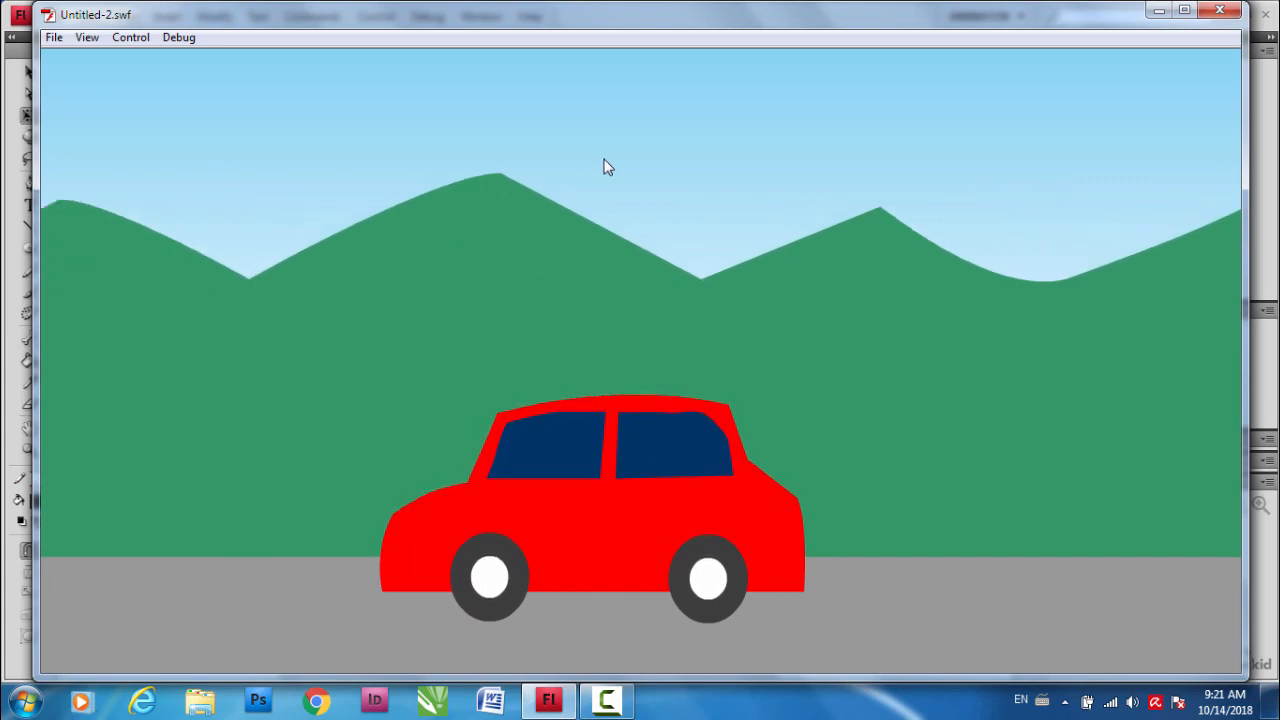
click(1224, 12)
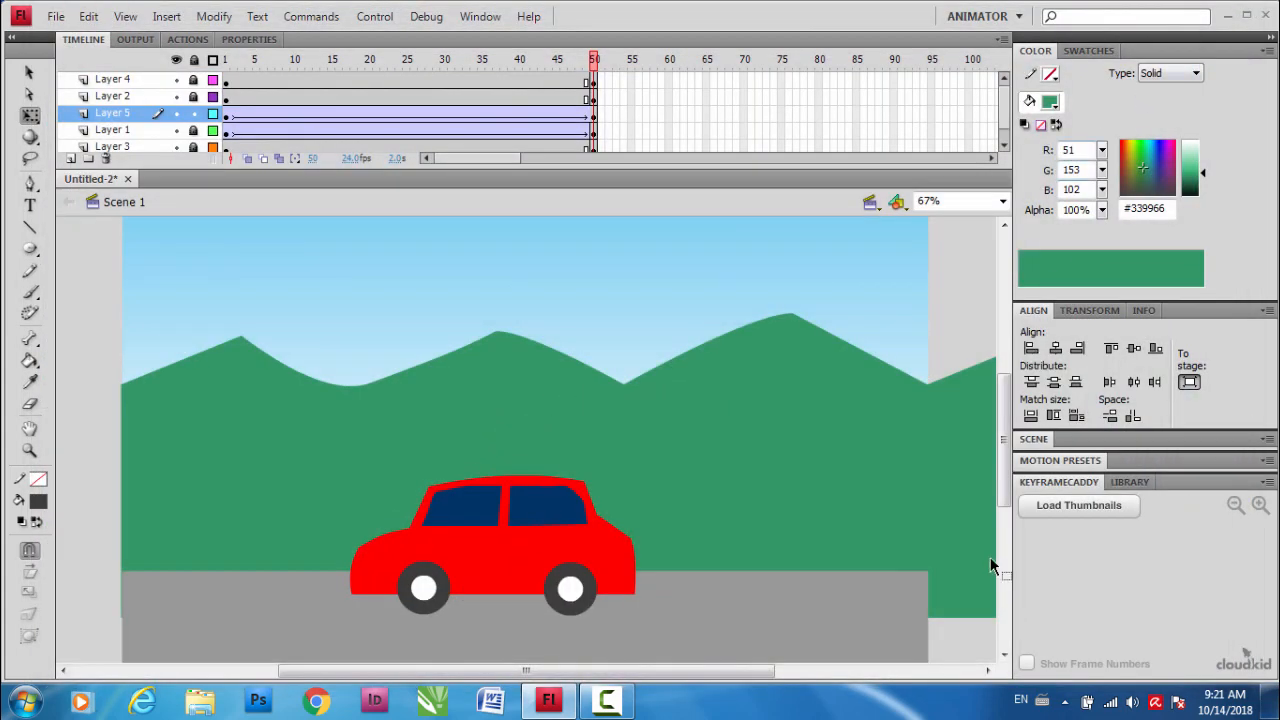